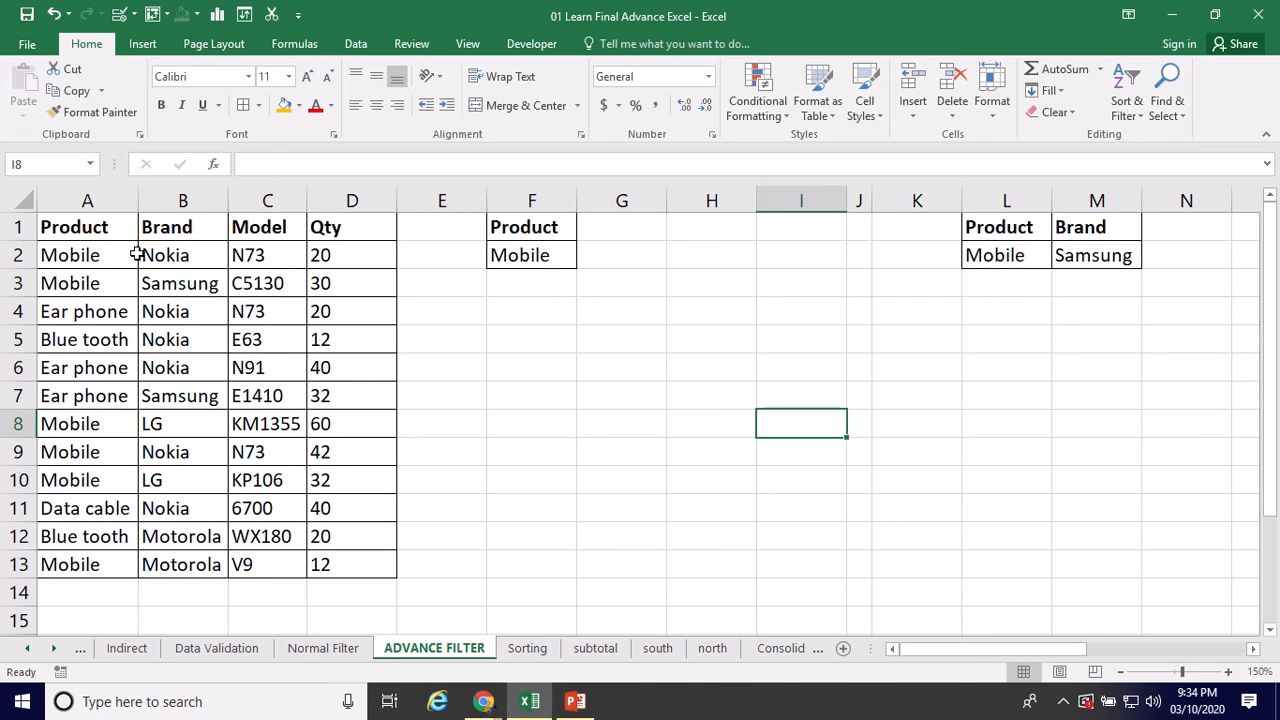
- Turn on filtering for the headers of the product data in A1:D13
{"action": "left_click_drag", "start_coordinate": [80, 238], "coordinate": [344, 558]}
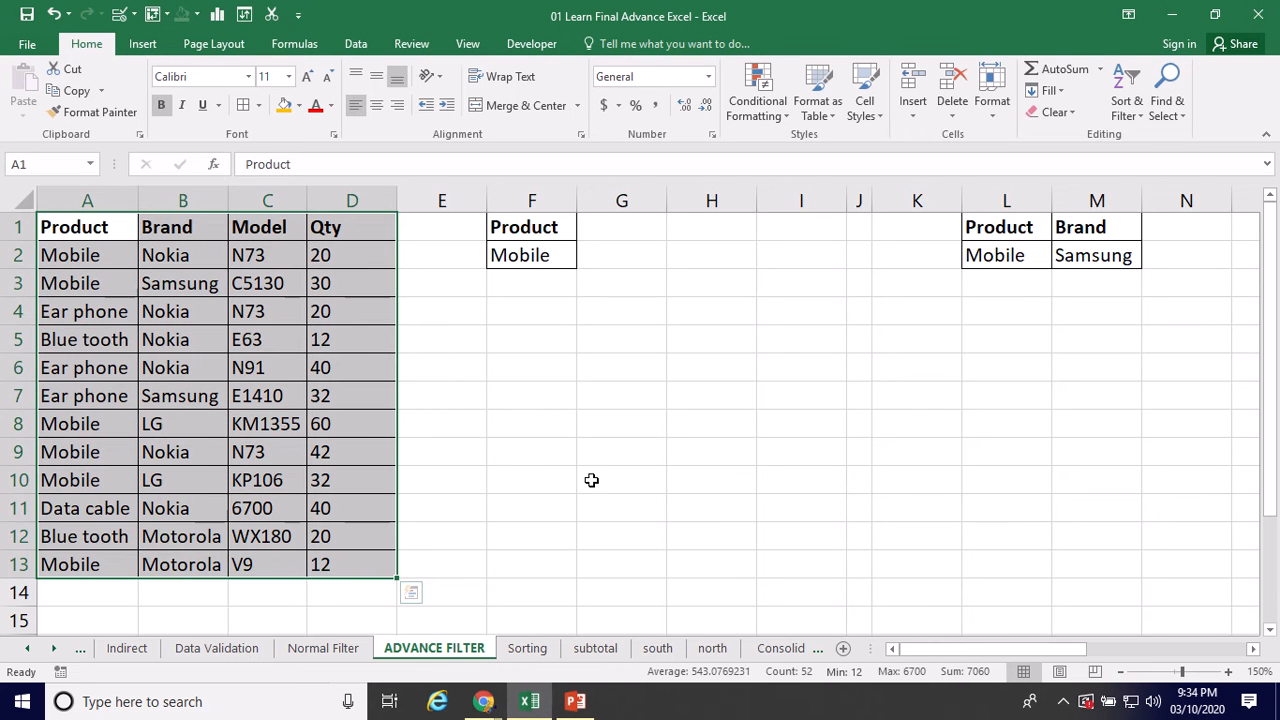
{"action": "key", "text": "ctrl+t"}
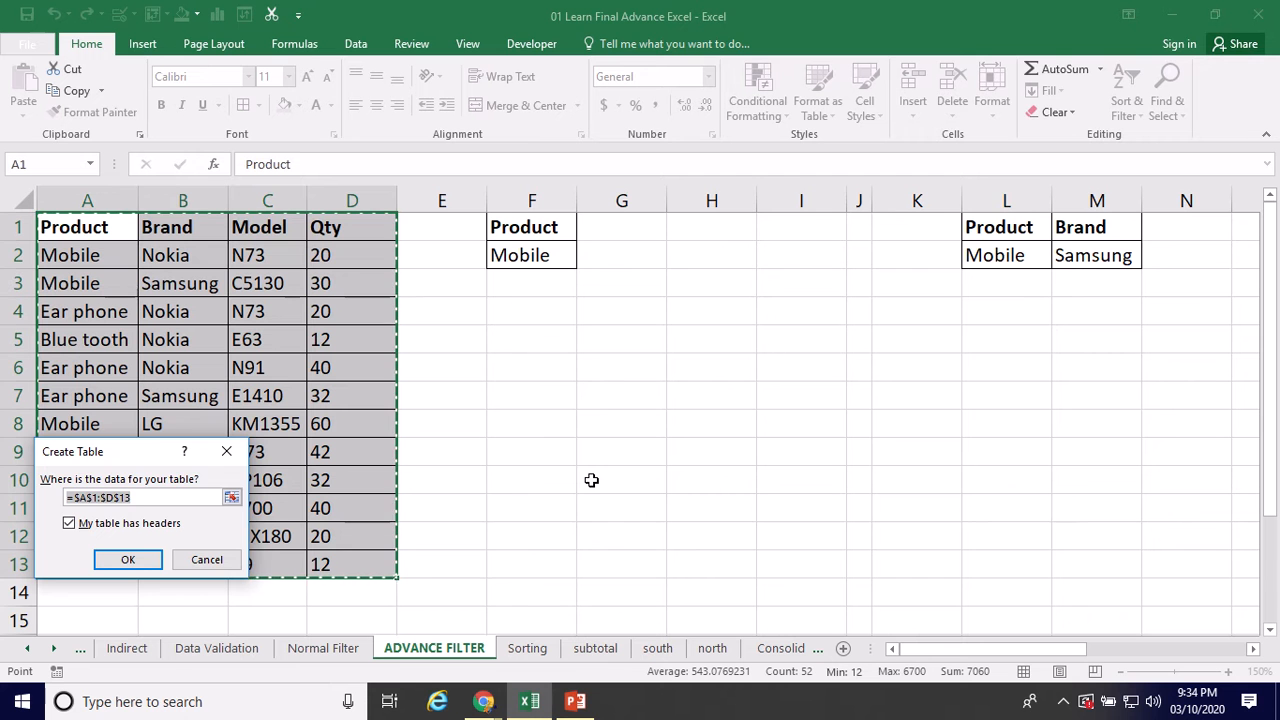
{"action": "key", "text": "Escape"}
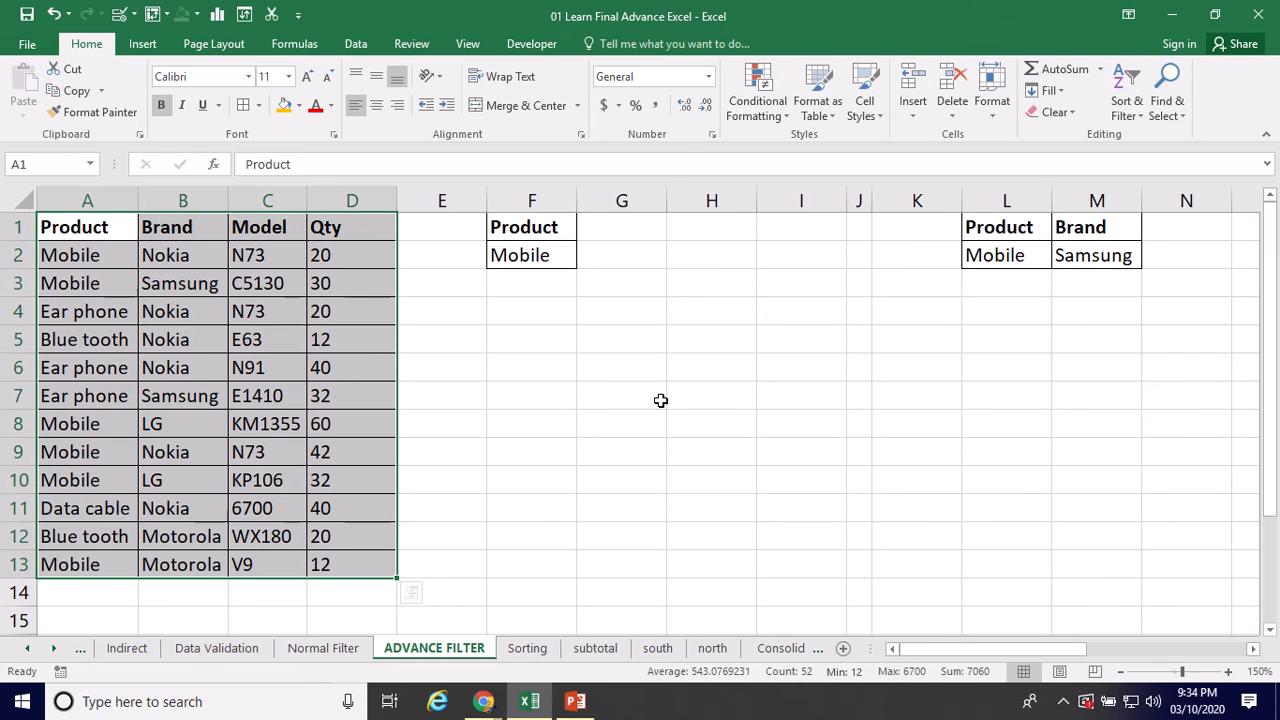
{"action": "left_click", "coordinate": [350, 44]}
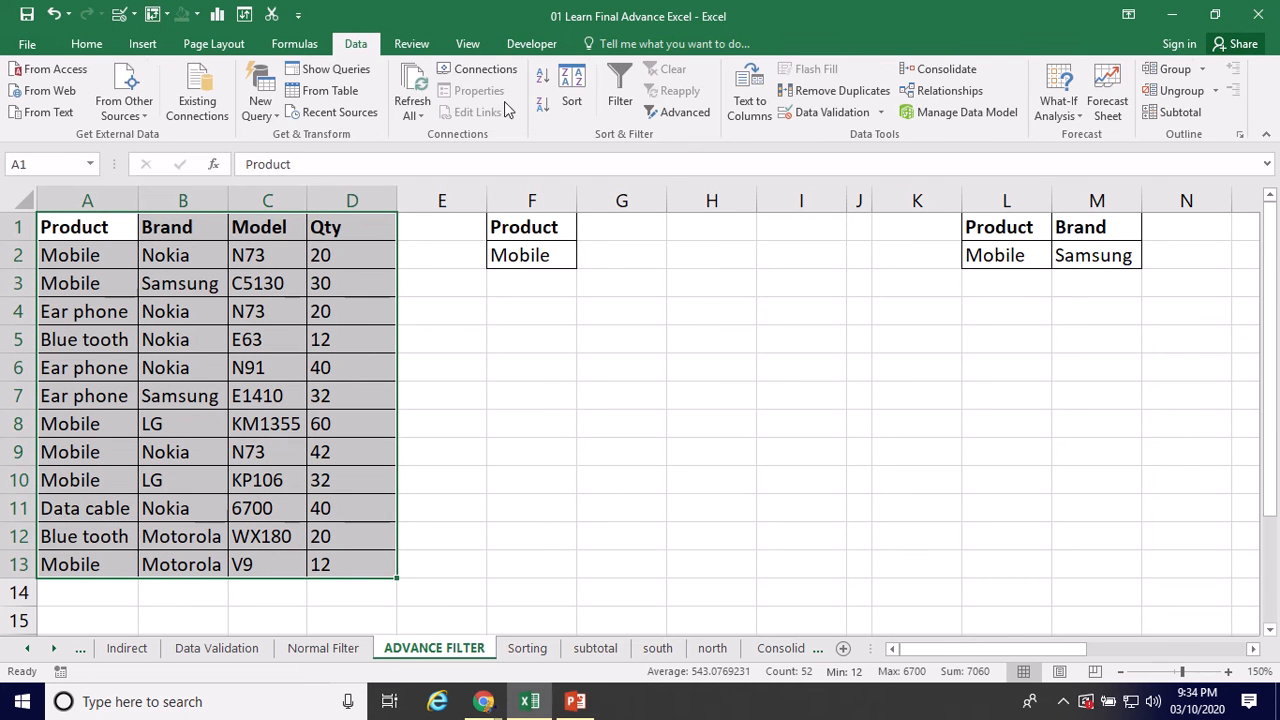
{"action": "left_click", "coordinate": [620, 104]}
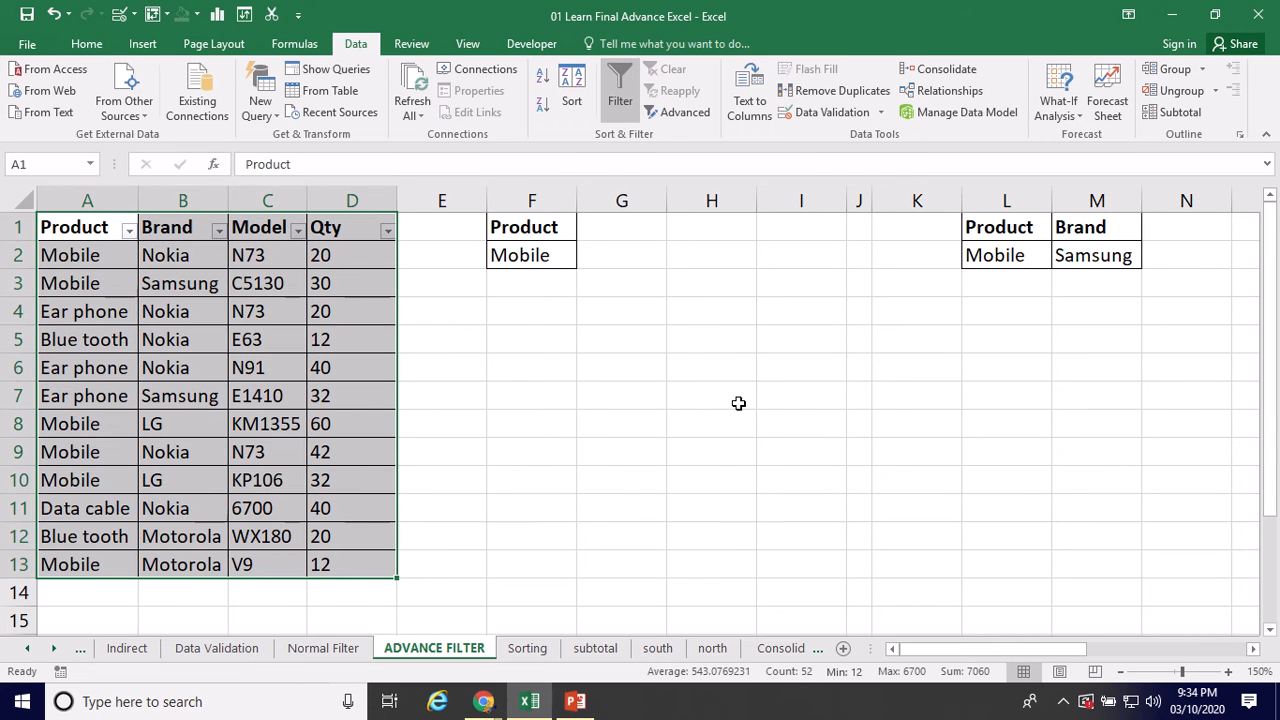
{"action": "key", "text": "ctrl+shift+l"}
{"action": "key", "text": "alt+d"}
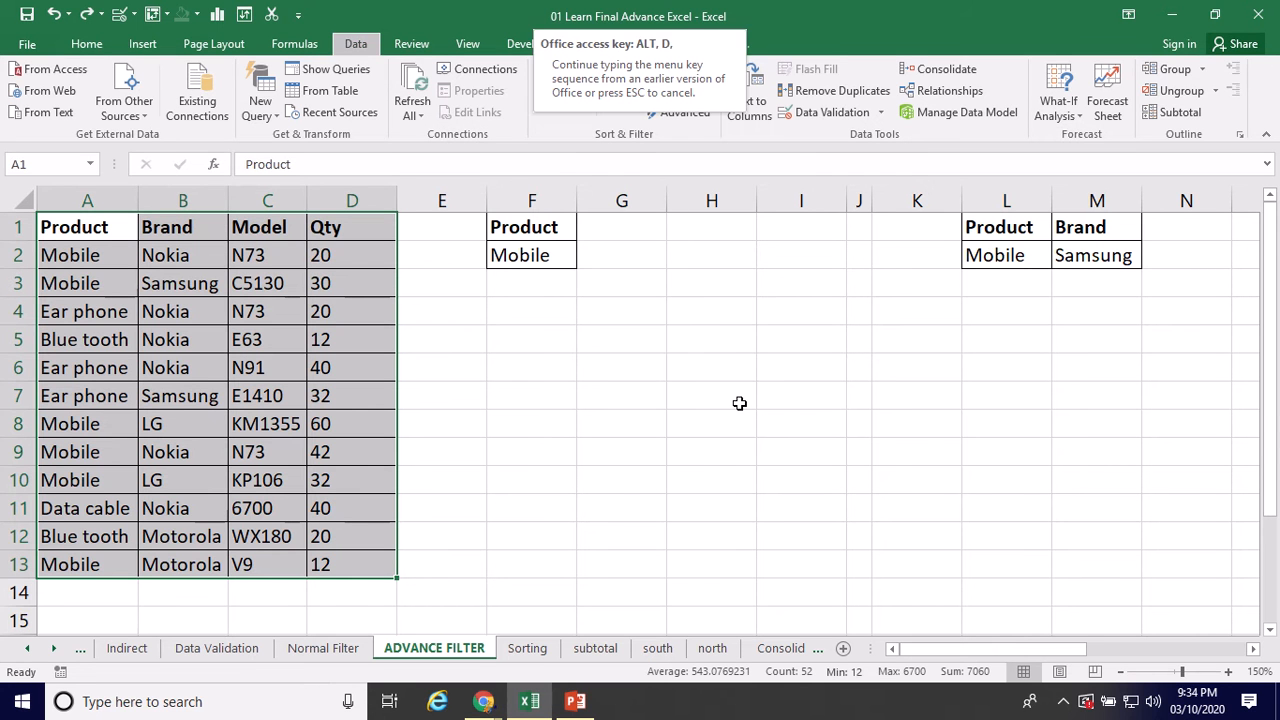
{"action": "key", "text": "f"}
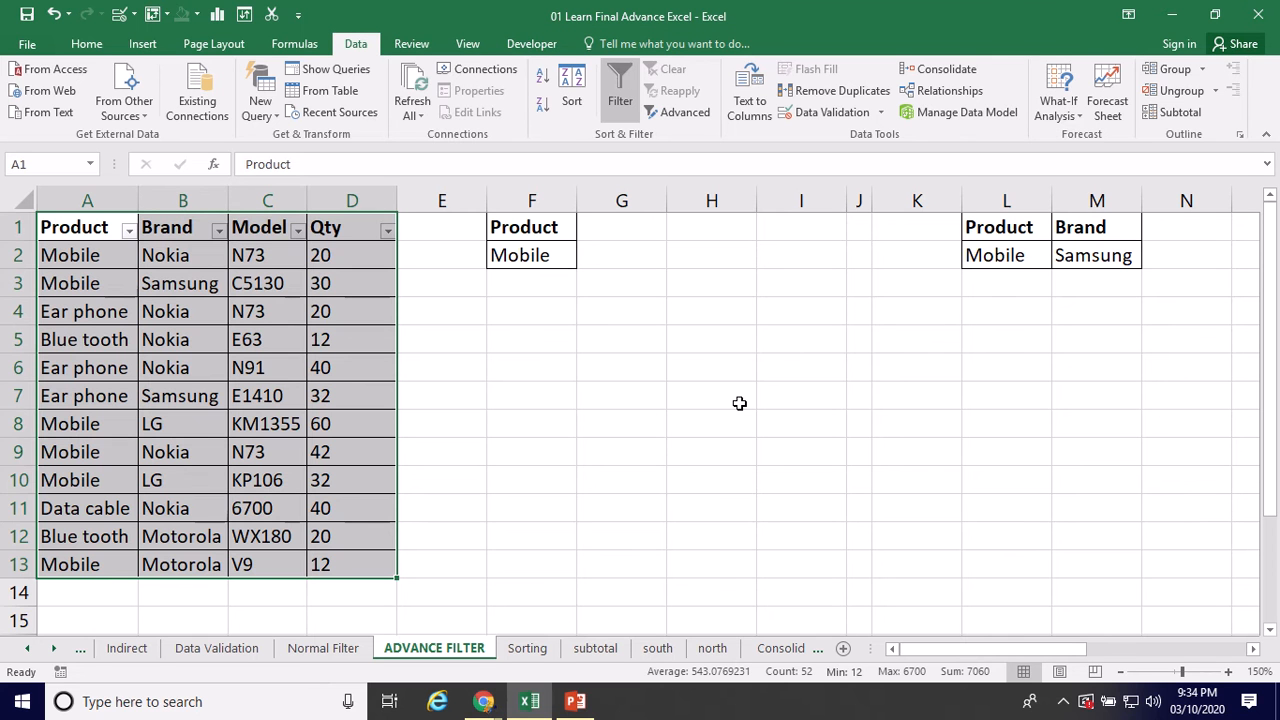
- Filter the Product column so that only Mobile is selected
{"action": "left_click", "coordinate": [129, 230]}
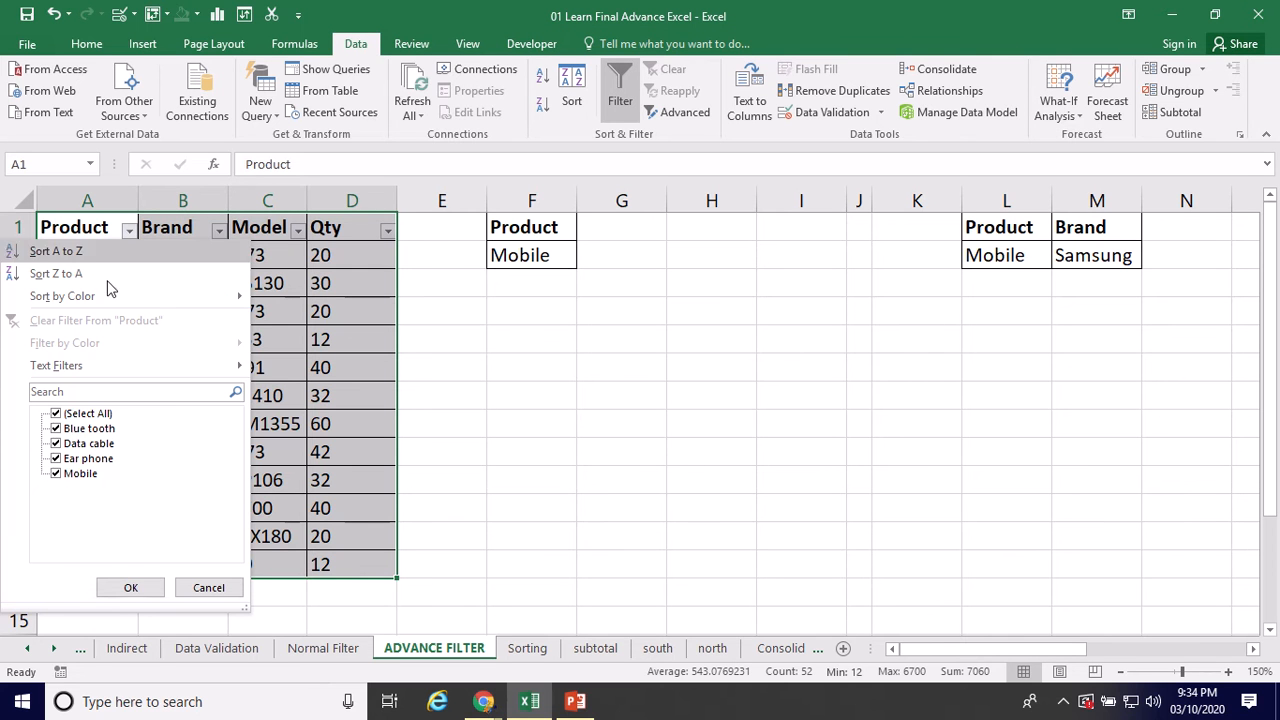
{"action": "left_click", "coordinate": [56, 413]}
{"action": "left_click", "coordinate": [56, 474]}
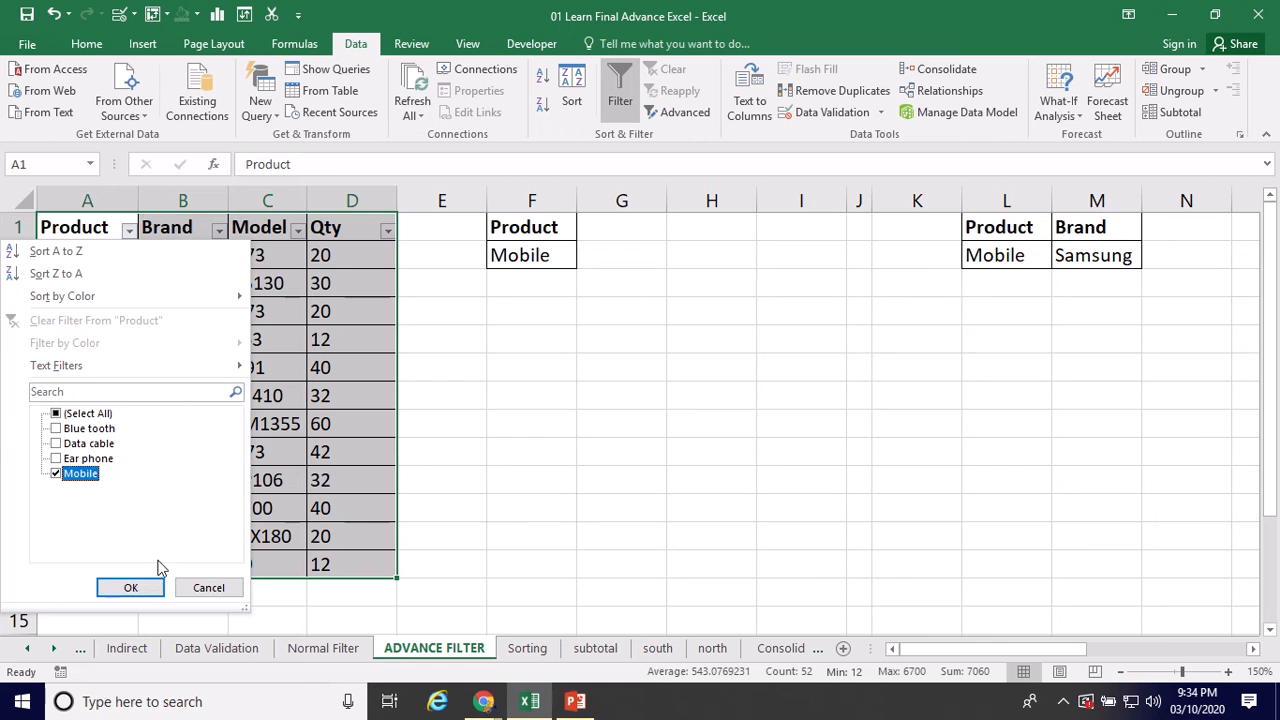
{"action": "left_click", "coordinate": [129, 586]}
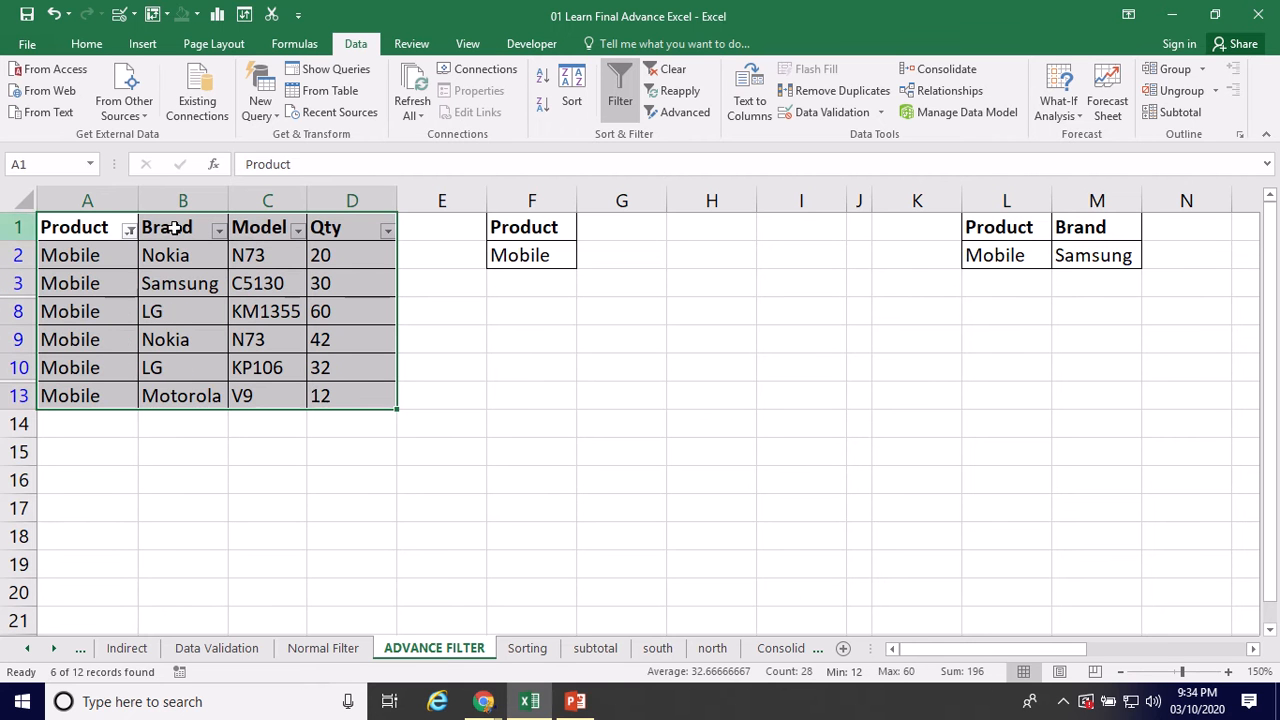
- Copy the filtered Mobile rows with their headers and paste them at cell A26
{"action": "left_click_drag", "start_coordinate": [76, 226], "coordinate": [367, 383]}
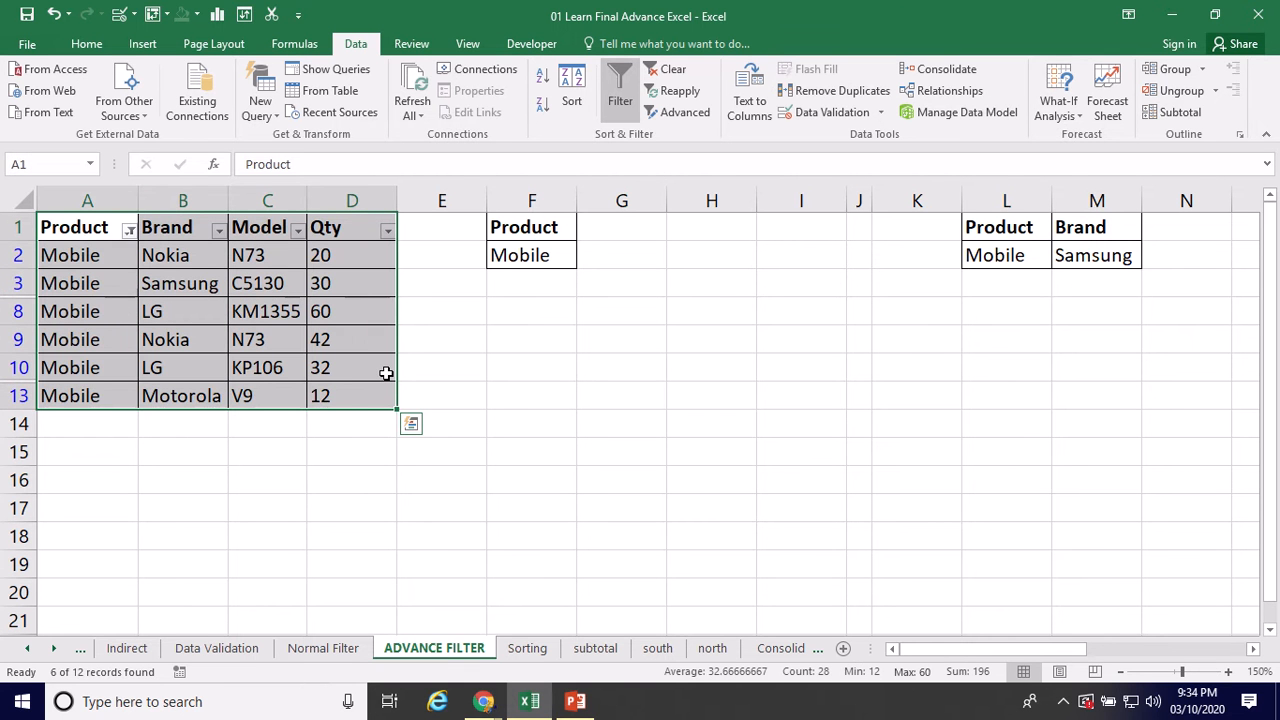
{"action": "key", "text": "ctrl+c"}
{"action": "scroll", "coordinate": [224, 406], "scroll_direction": "down", "scroll_amount": 2}
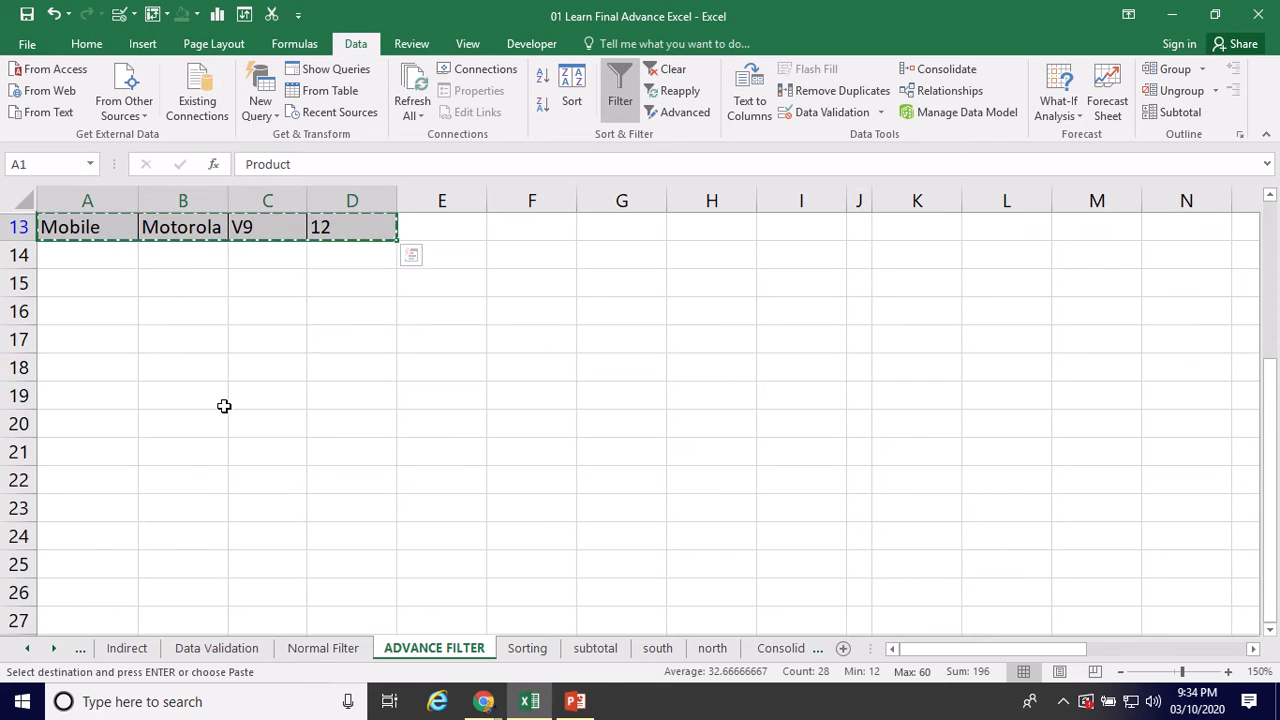
{"action": "scroll", "coordinate": [224, 406], "scroll_direction": "down", "scroll_amount": 1}
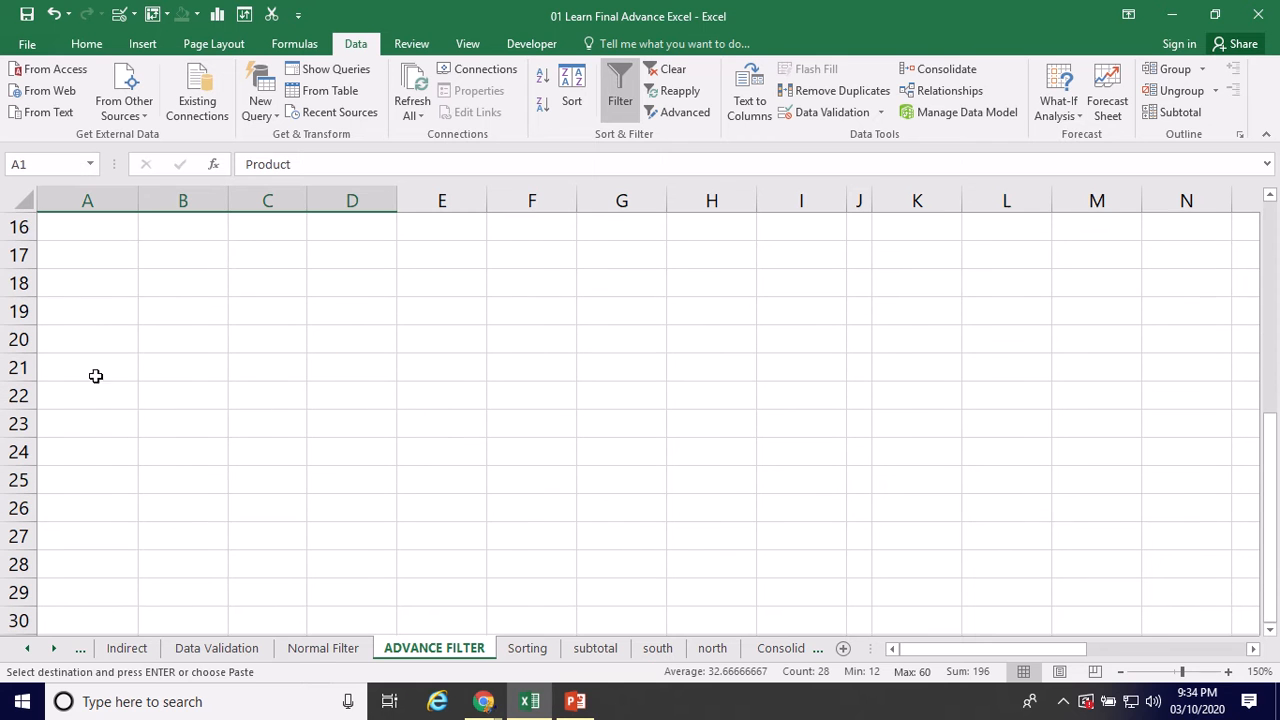
{"action": "left_click", "coordinate": [70, 512]}
{"action": "key", "text": "ctrl+v"}
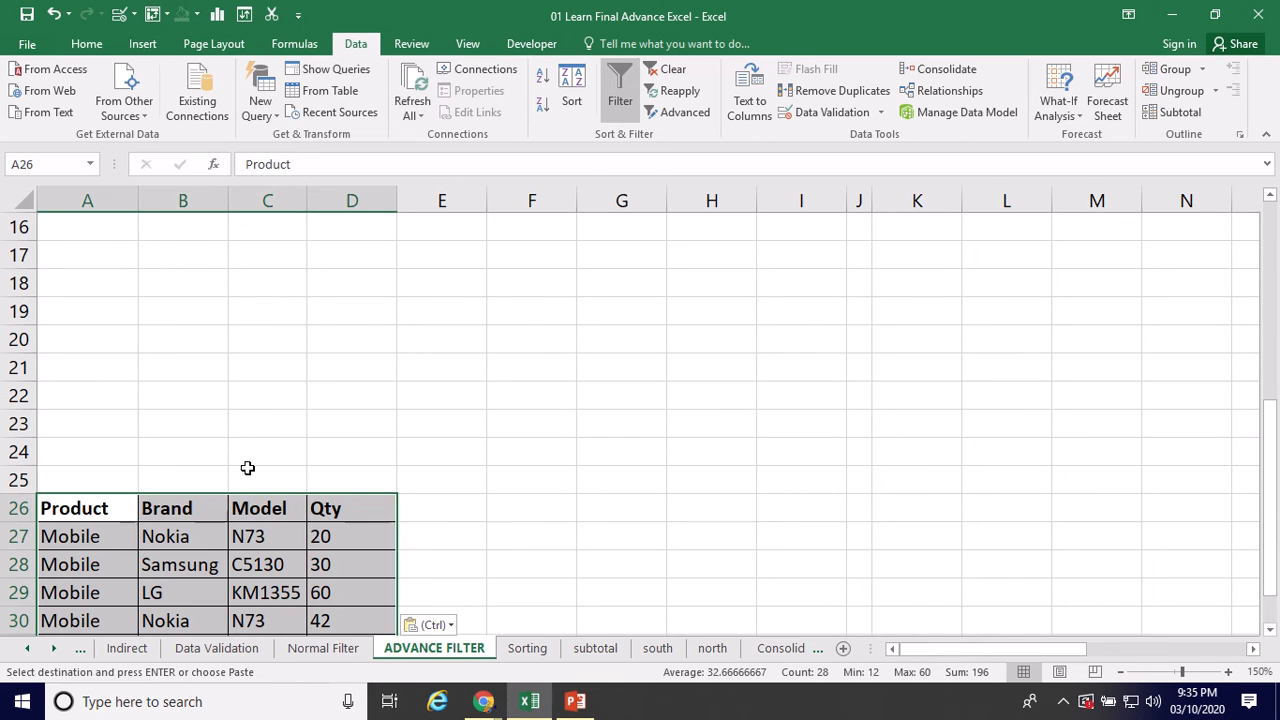
{"action": "scroll", "coordinate": [240, 466], "scroll_direction": "down", "scroll_amount": 2}
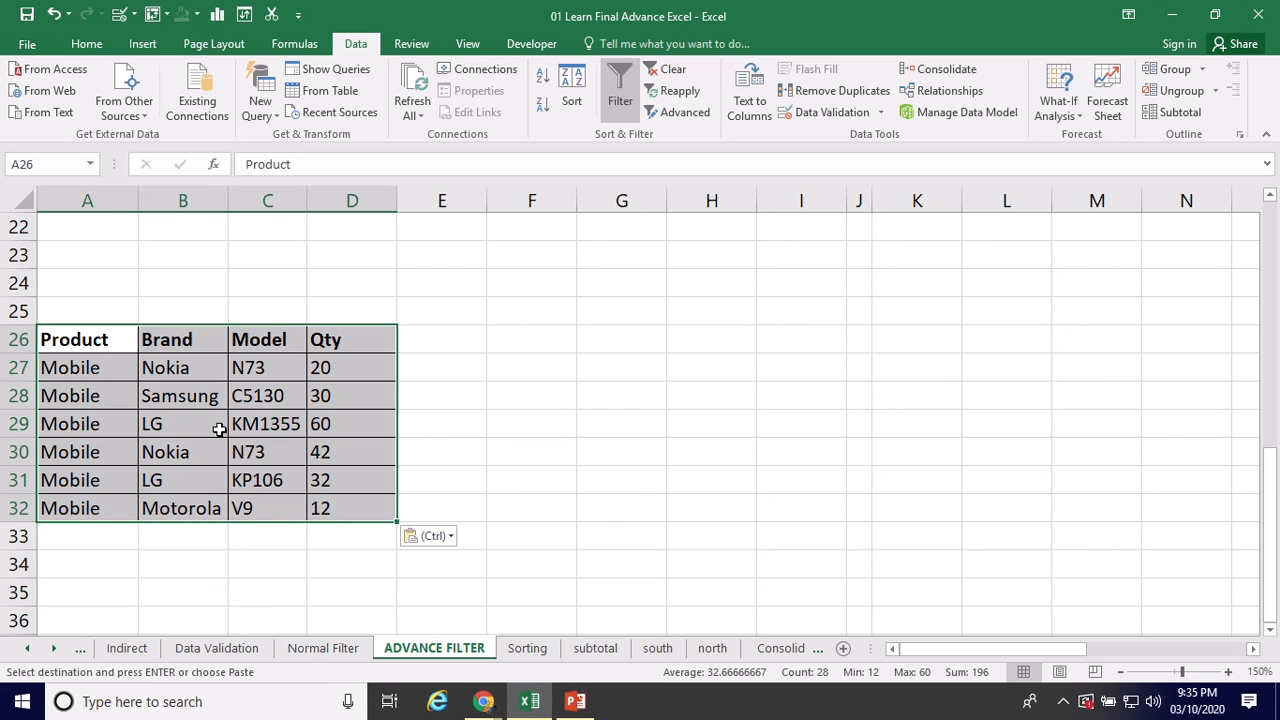
- Compare the filtered source rows with the pasted copy at A26, repeating the paste there and ending copy mode
{"action": "scroll", "coordinate": [217, 426], "scroll_direction": "up", "scroll_amount": 7}
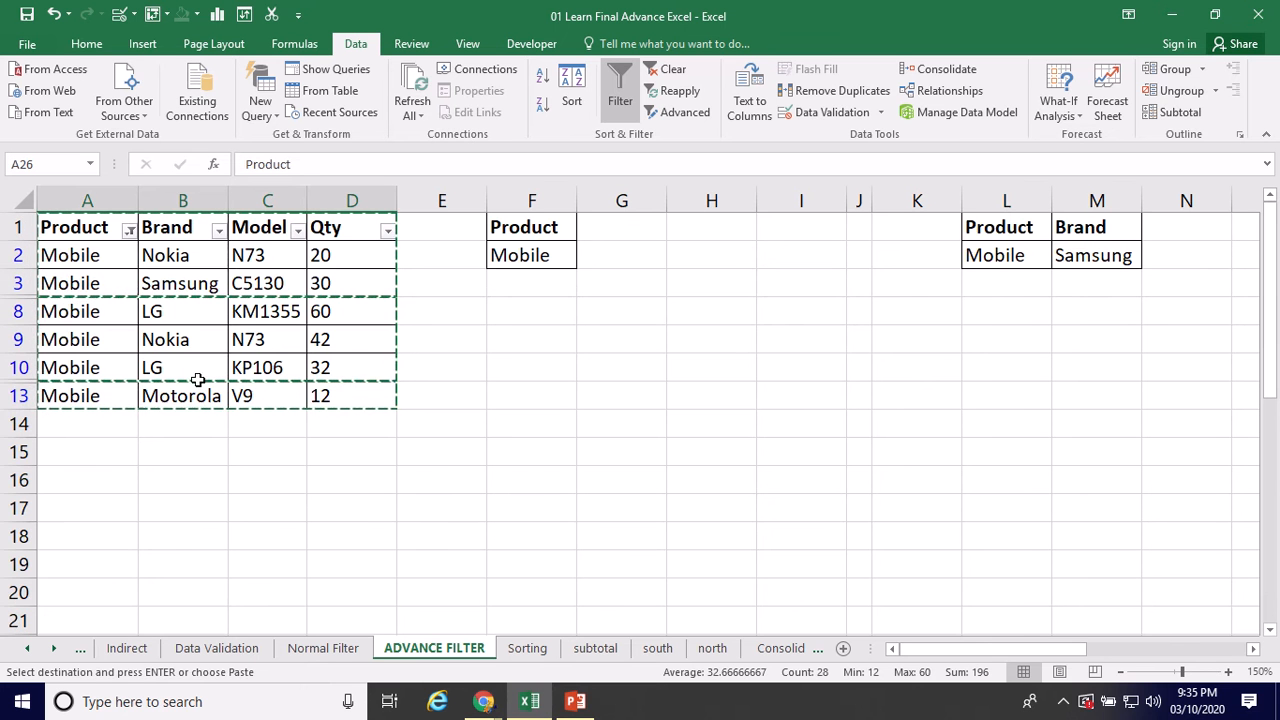
{"action": "scroll", "coordinate": [200, 385], "scroll_direction": "down", "scroll_amount": 7}
{"action": "scroll", "coordinate": [207, 400], "scroll_direction": "up", "scroll_amount": 7}
{"action": "key", "text": "ctrl+v"}
{"action": "scroll", "coordinate": [163, 375], "scroll_direction": "down", "scroll_amount": 3}
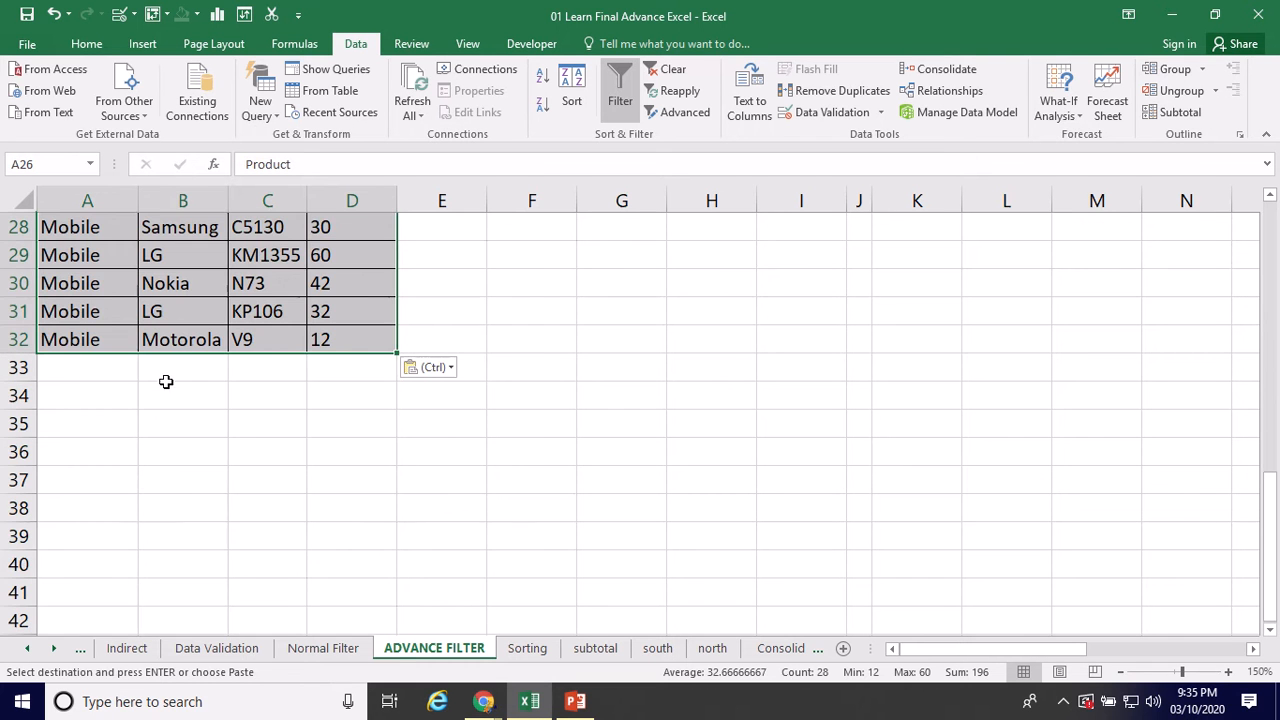
{"action": "scroll", "coordinate": [189, 369], "scroll_direction": "up", "scroll_amount": 8}
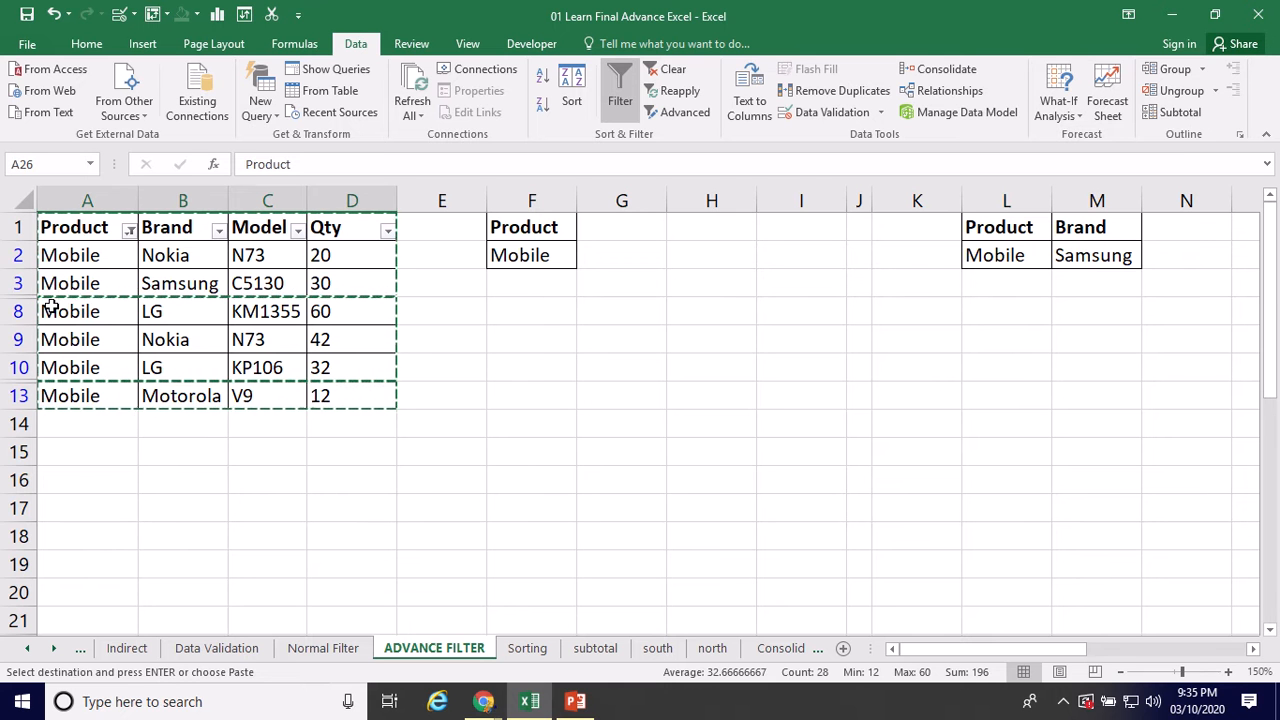
{"action": "key", "text": "Return"}
{"action": "scroll", "coordinate": [94, 294], "scroll_direction": "up", "scroll_amount": 6}
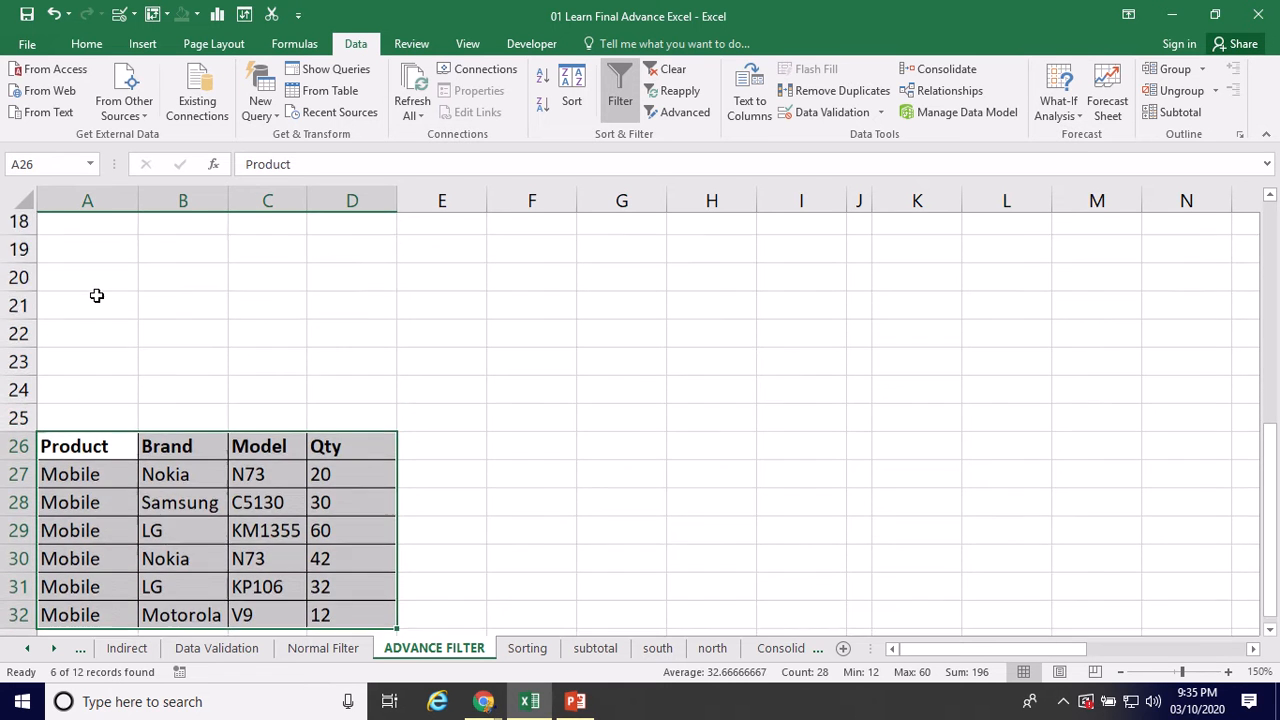
- Fill the filtered header and Mobile rows with gold and clear the filter from the Product column
{"action": "left_click_drag", "start_coordinate": [94, 226], "coordinate": [328, 387]}
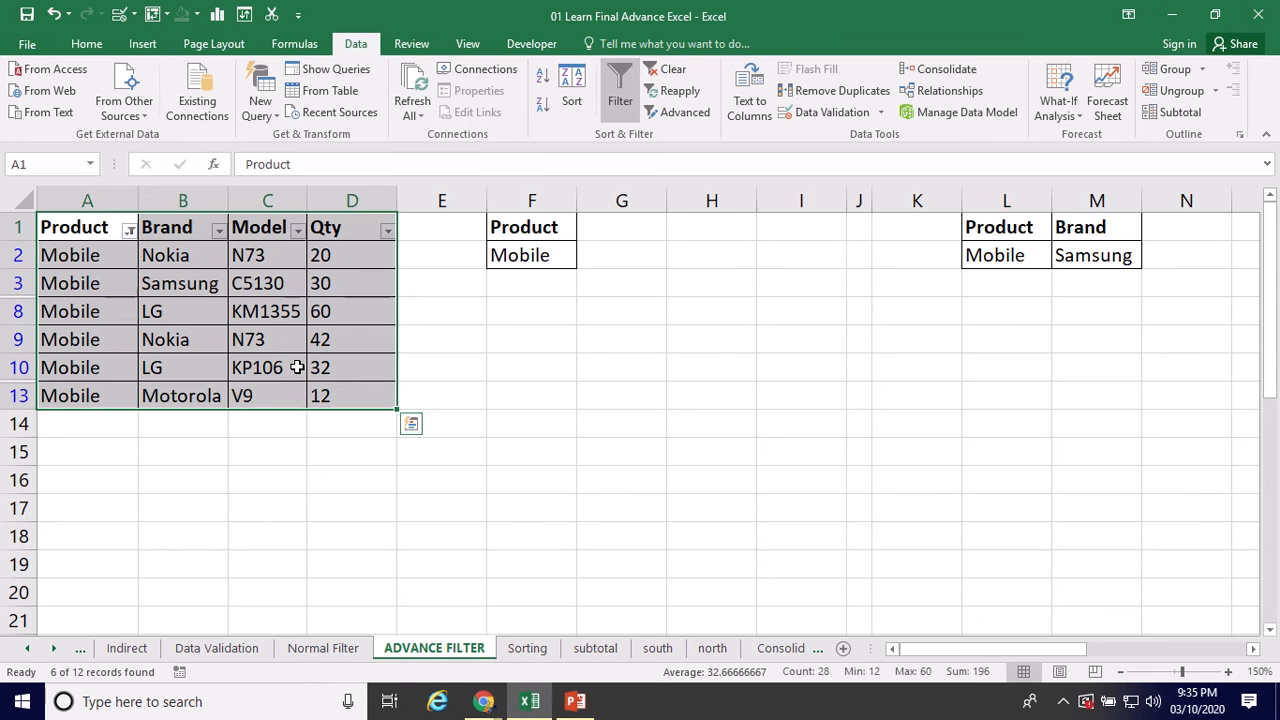
{"action": "left_click", "coordinate": [86, 49]}
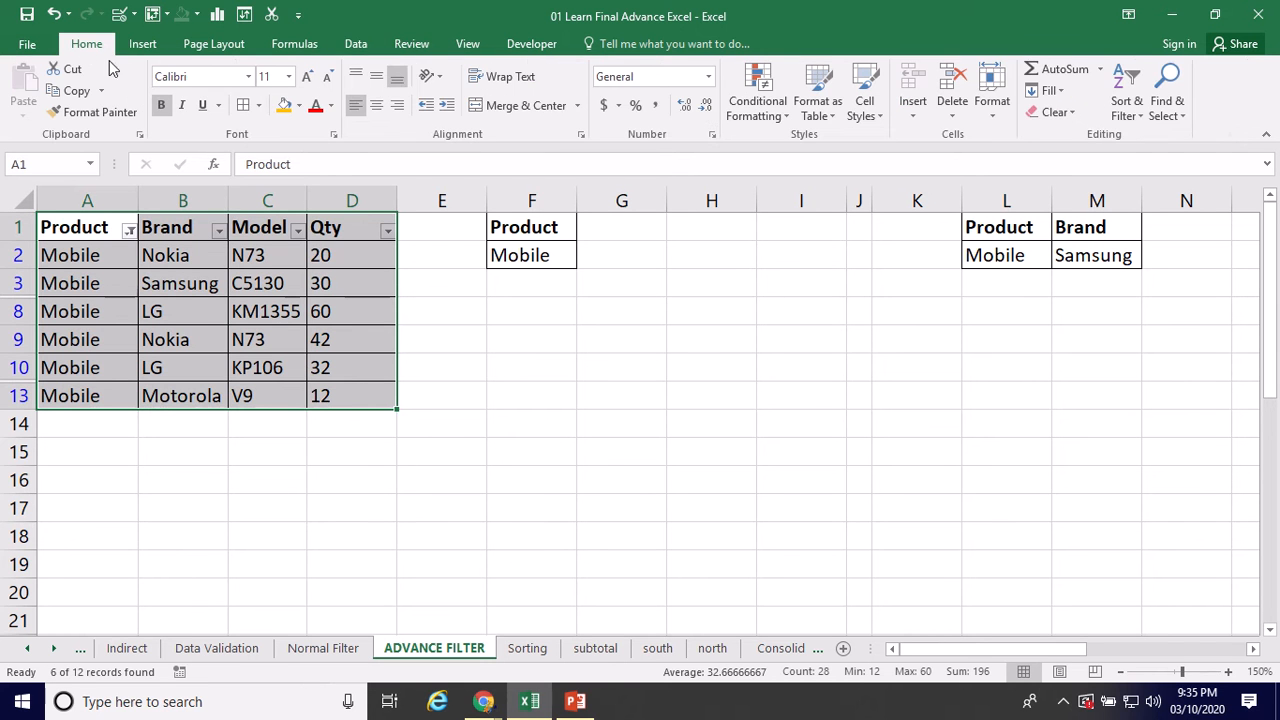
{"action": "left_click", "coordinate": [280, 110]}
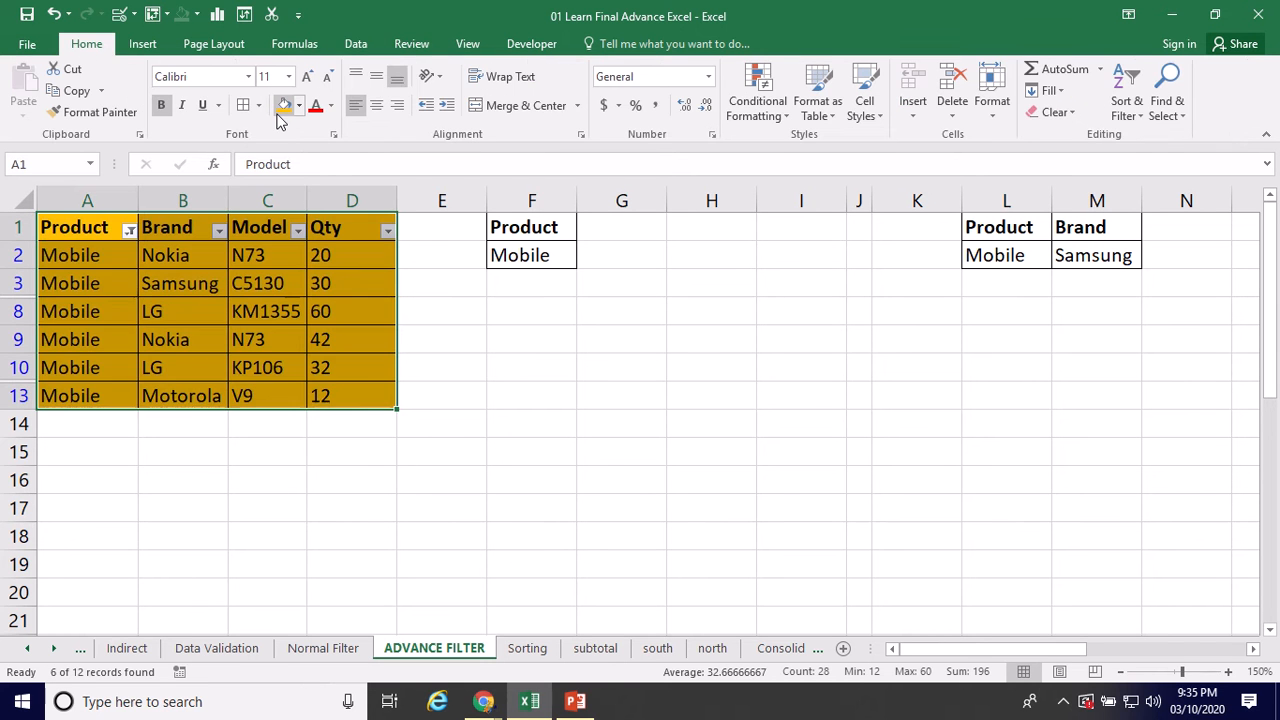
{"action": "left_click", "coordinate": [130, 231]}
{"action": "left_click", "coordinate": [60, 320]}
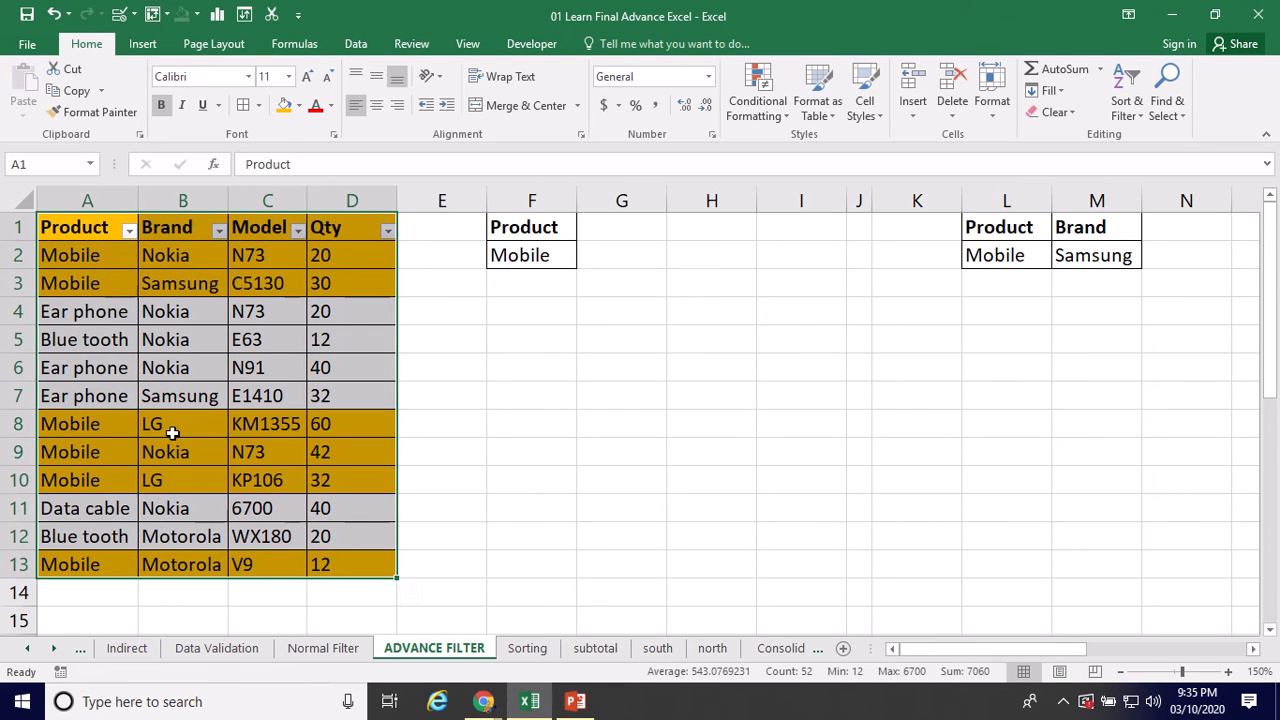
- Undo the clearing of the Product filter and the gold fill on the source table
{"action": "scroll", "coordinate": [175, 428], "scroll_direction": "down", "scroll_amount": 1}
{"action": "scroll", "coordinate": [178, 425], "scroll_direction": "up", "scroll_amount": 1}
{"action": "key", "text": "ctrl+z"}
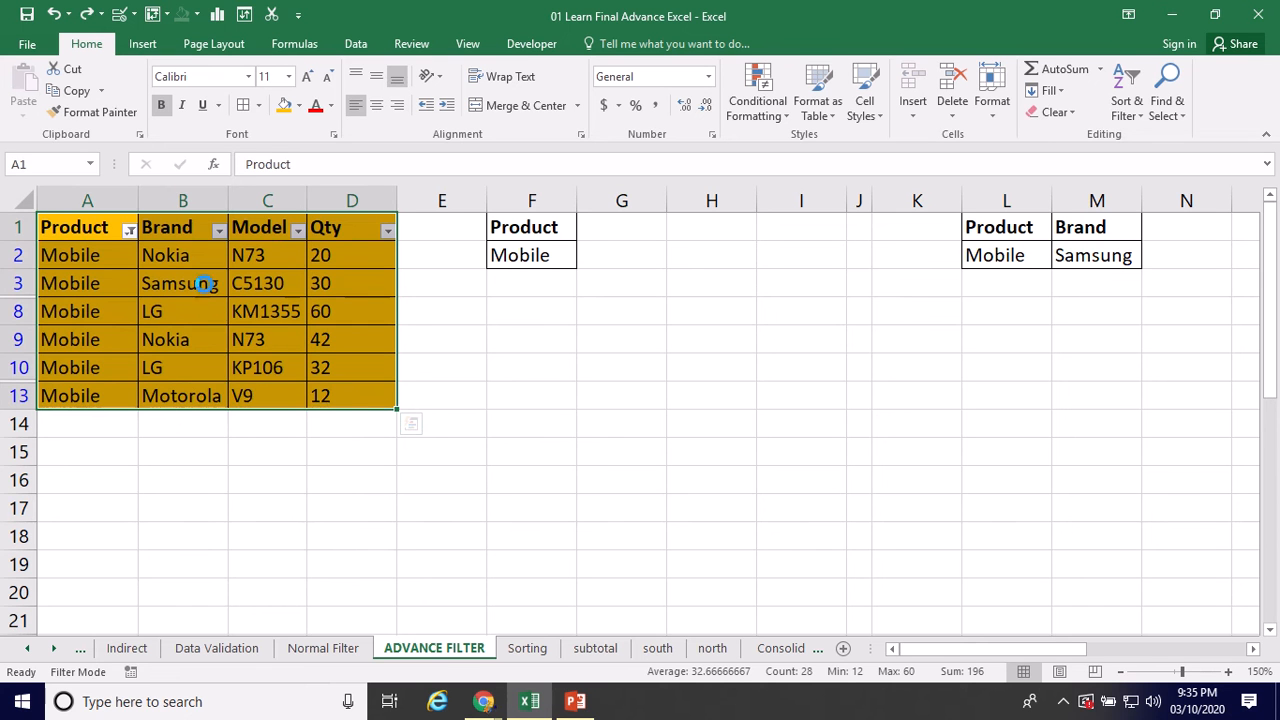
{"action": "key", "text": "ctrl+z"}
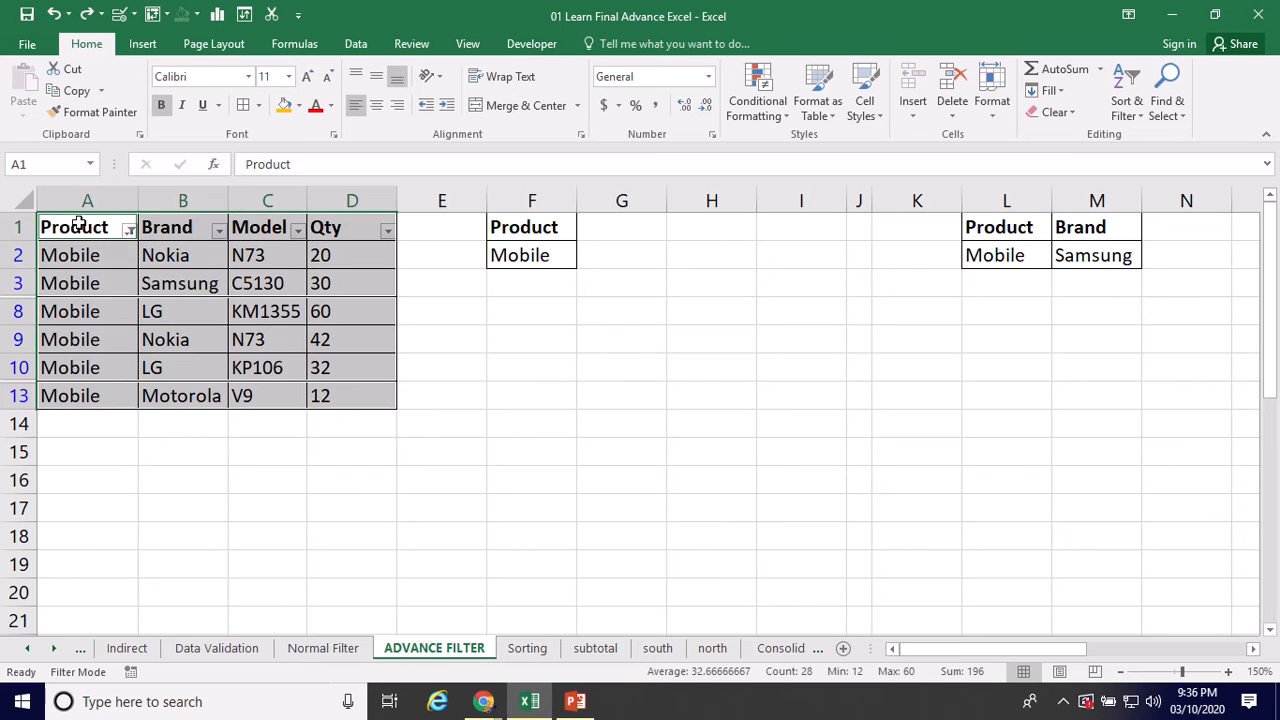
- Examine the filtered Mobile rows of the source table and the empty area beneath the pasted copy, around A34 and A35
{"action": "left_click_drag", "start_coordinate": [80, 222], "coordinate": [386, 393]}
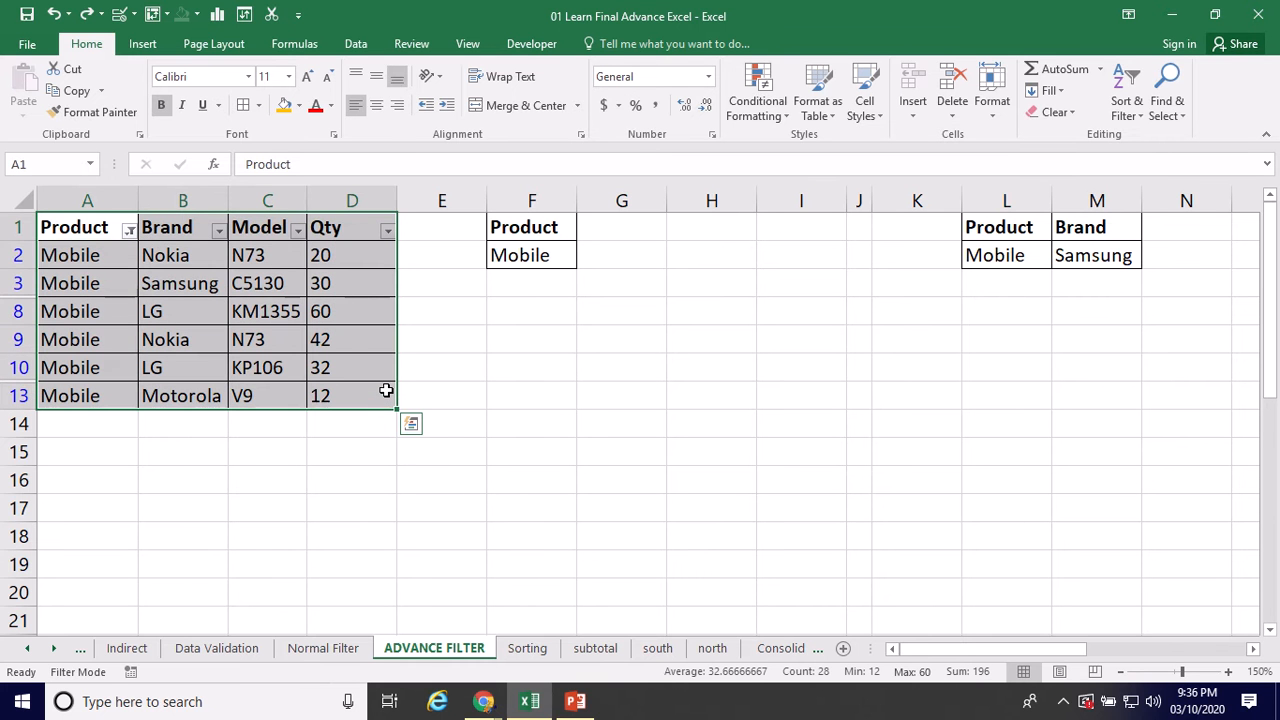
{"action": "scroll", "coordinate": [300, 400], "scroll_direction": "down", "scroll_amount": 14}
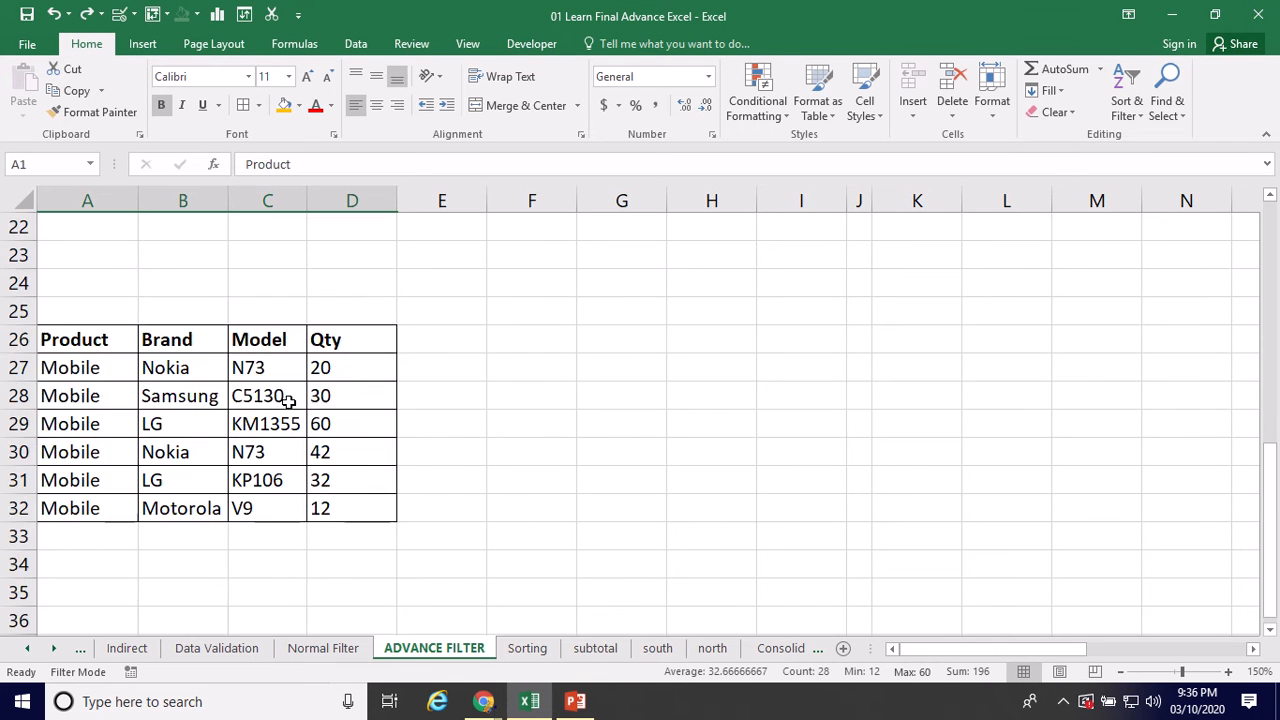
{"action": "scroll", "coordinate": [274, 406], "scroll_direction": "up", "scroll_amount": 4}
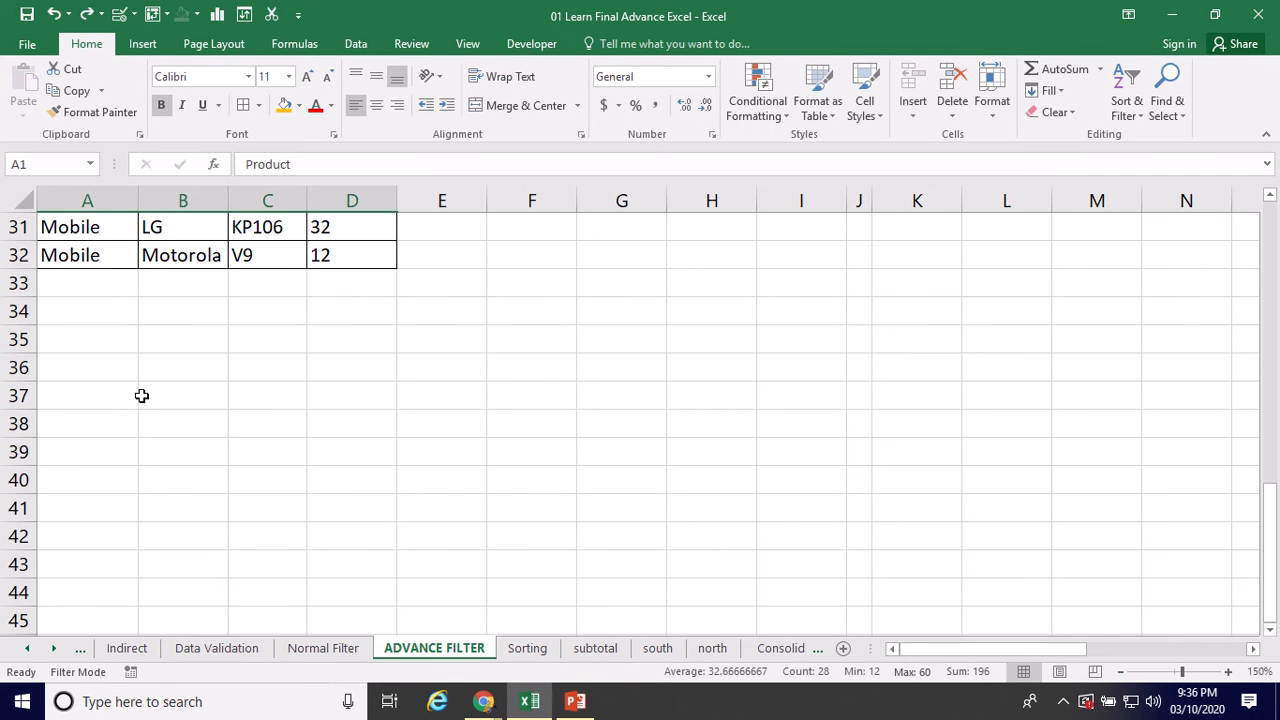
{"action": "left_click", "coordinate": [69, 339]}
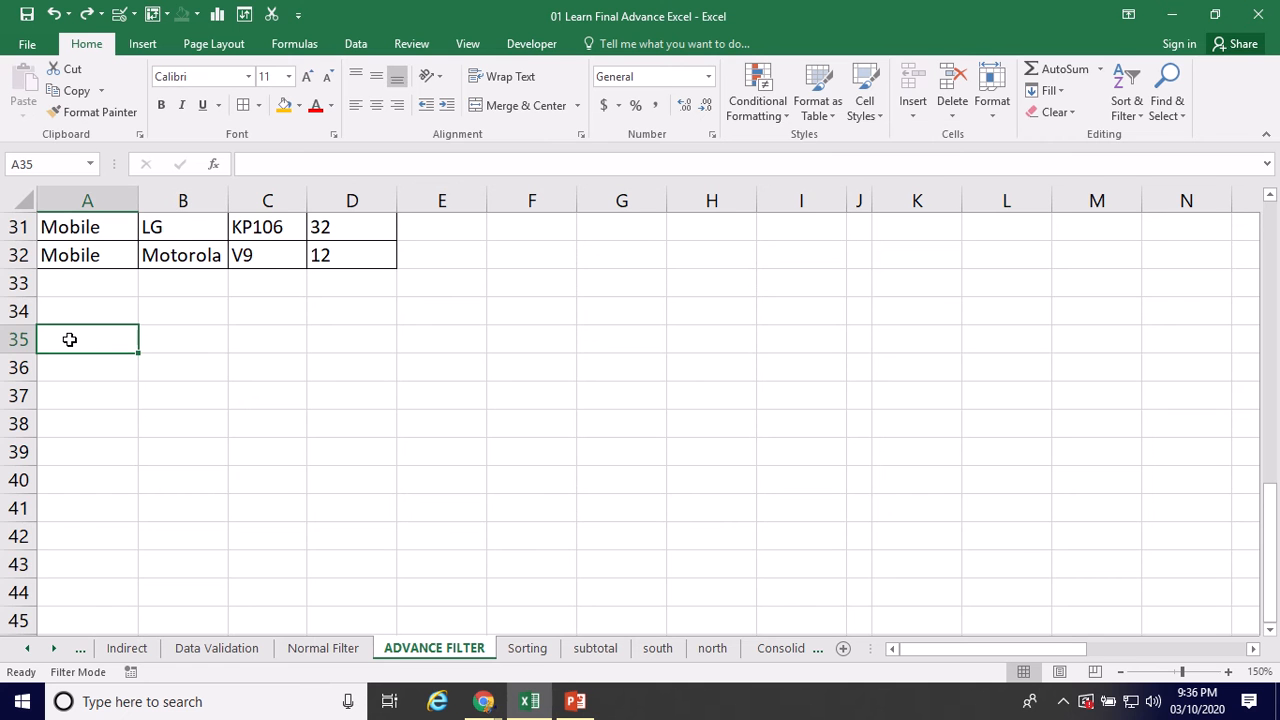
{"action": "scroll", "coordinate": [69, 339], "scroll_direction": "up", "scroll_amount": 9}
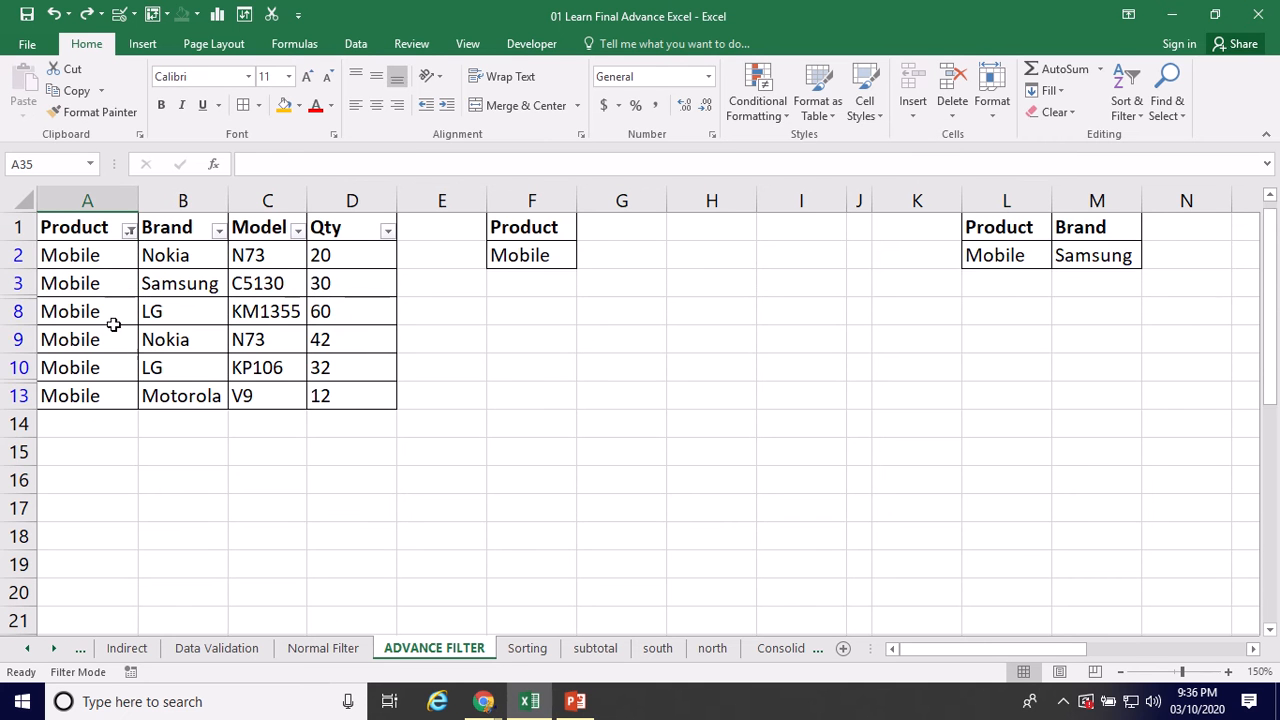
{"action": "left_click_drag", "start_coordinate": [80, 229], "coordinate": [333, 412]}
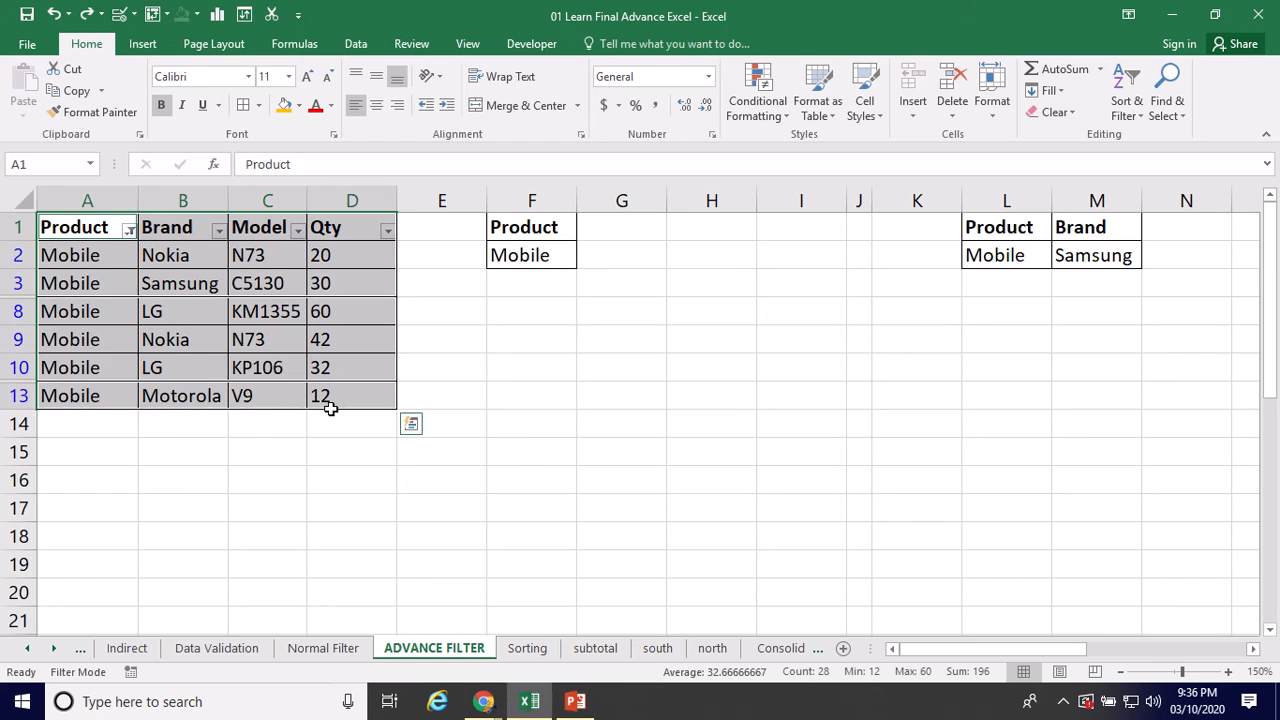
{"action": "scroll", "coordinate": [337, 375], "scroll_direction": "down", "scroll_amount": 11}
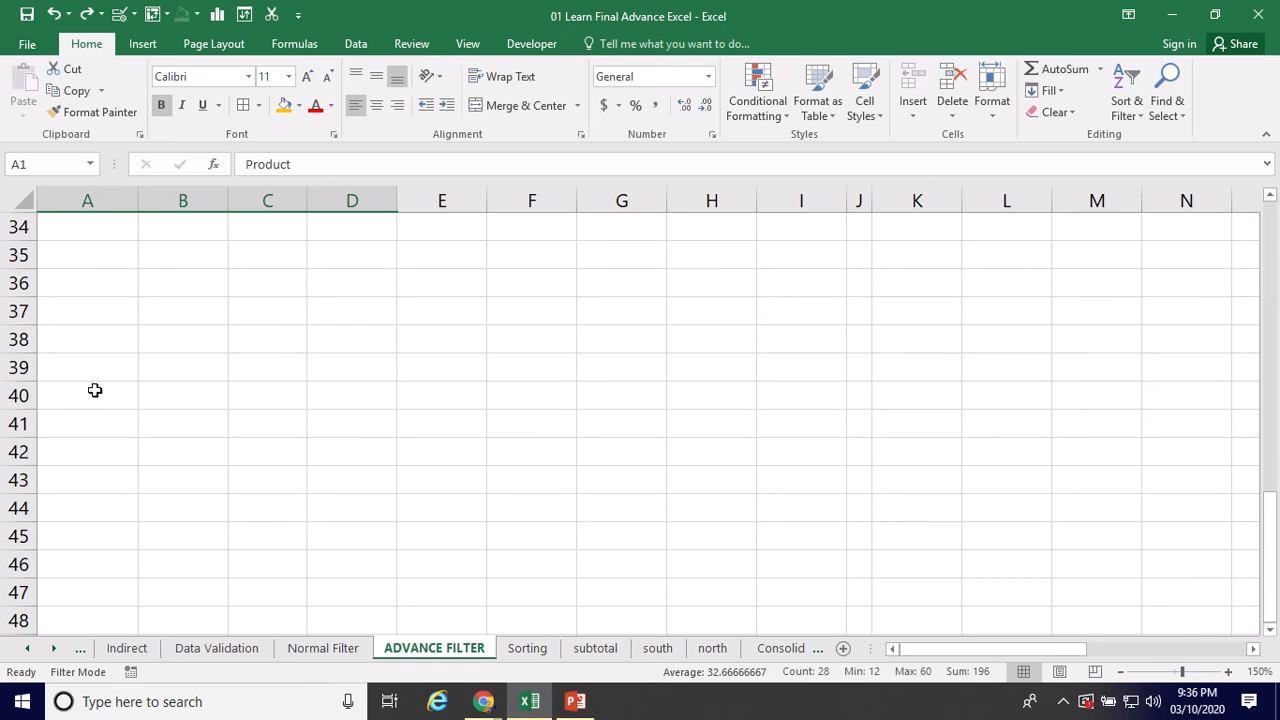
{"action": "scroll", "coordinate": [94, 389], "scroll_direction": "up", "scroll_amount": 2}
{"action": "left_click", "coordinate": [105, 399]}
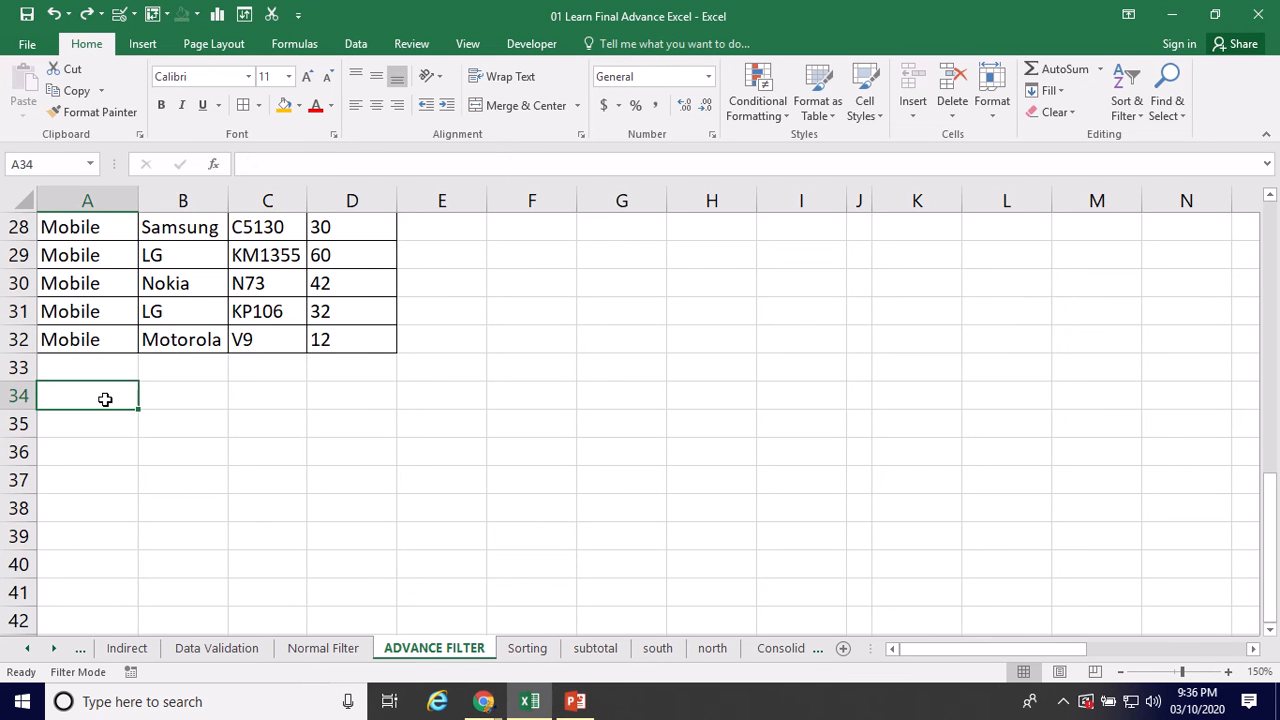
{"action": "scroll", "coordinate": [274, 406], "scroll_direction": "up", "scroll_amount": 9}
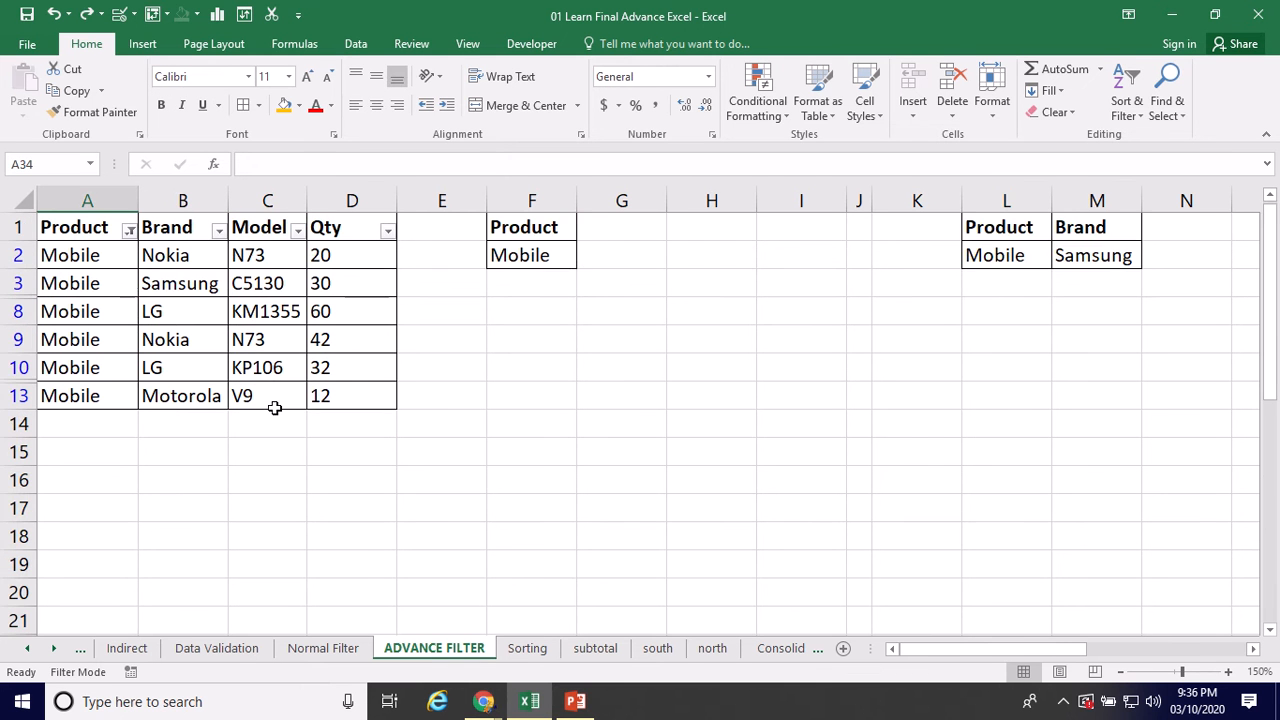
{"action": "left_click_drag", "start_coordinate": [88, 257], "coordinate": [343, 384]}
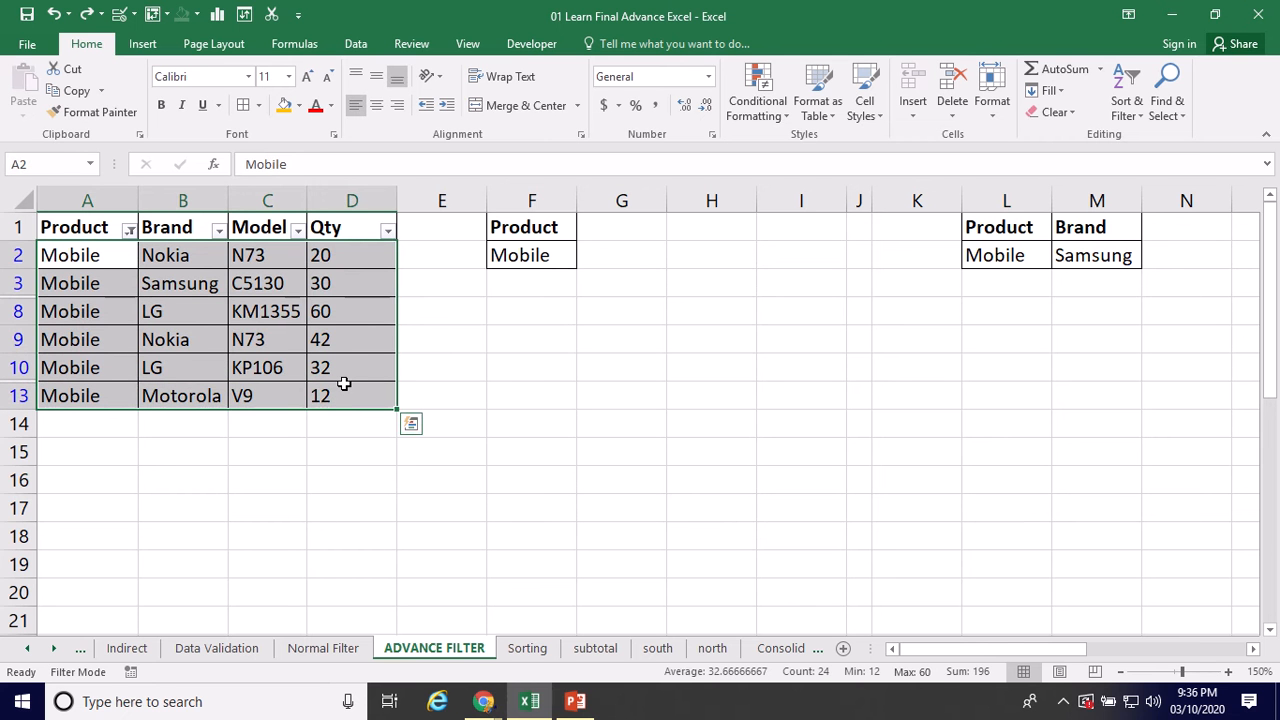
{"action": "key", "text": "ctrl+c"}
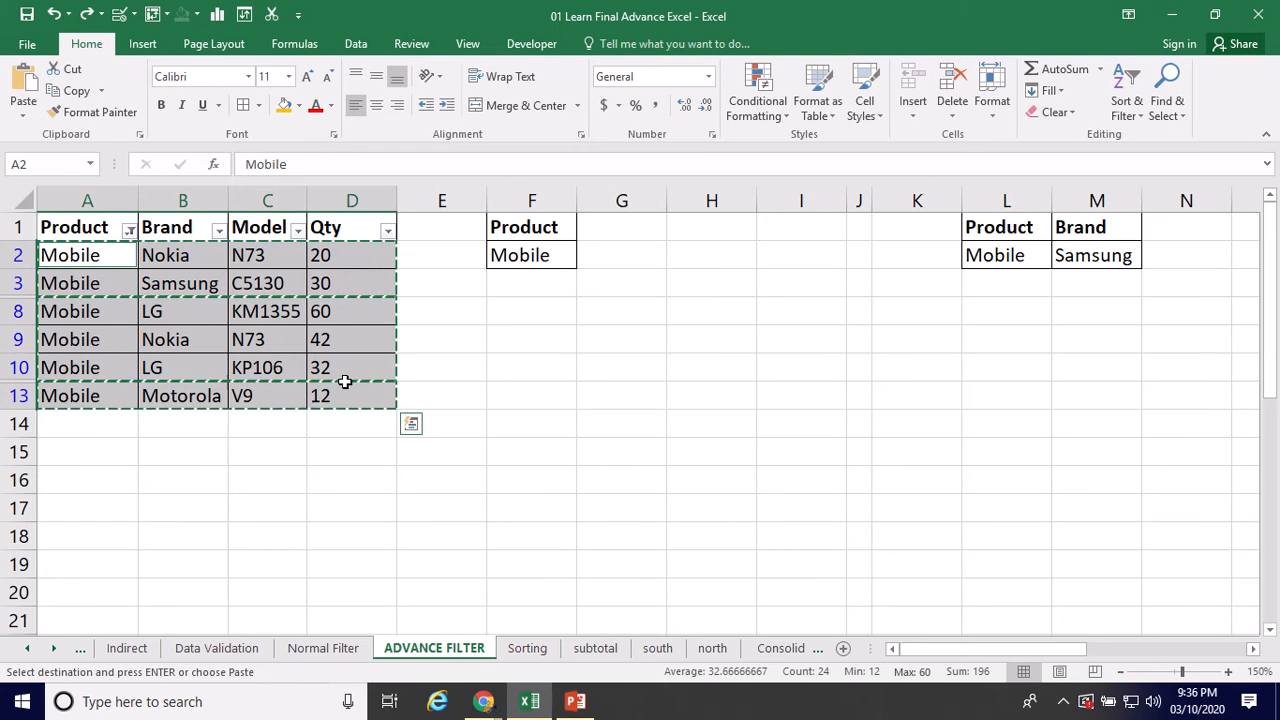
{"action": "scroll", "coordinate": [345, 382], "scroll_direction": "down", "scroll_amount": 2}
{"action": "scroll", "coordinate": [345, 382], "scroll_direction": "down", "scroll_amount": 4}
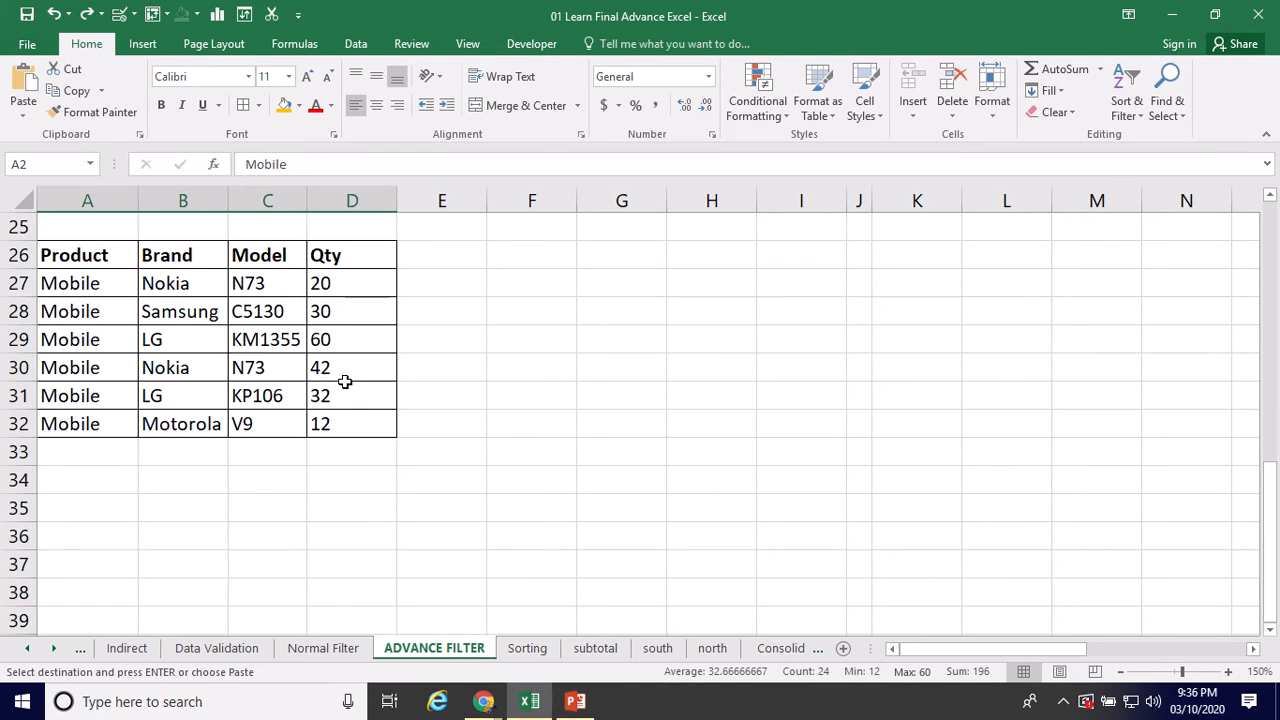
{"action": "scroll", "coordinate": [343, 381], "scroll_direction": "up", "scroll_amount": 8}
{"action": "key", "text": "Escape"}
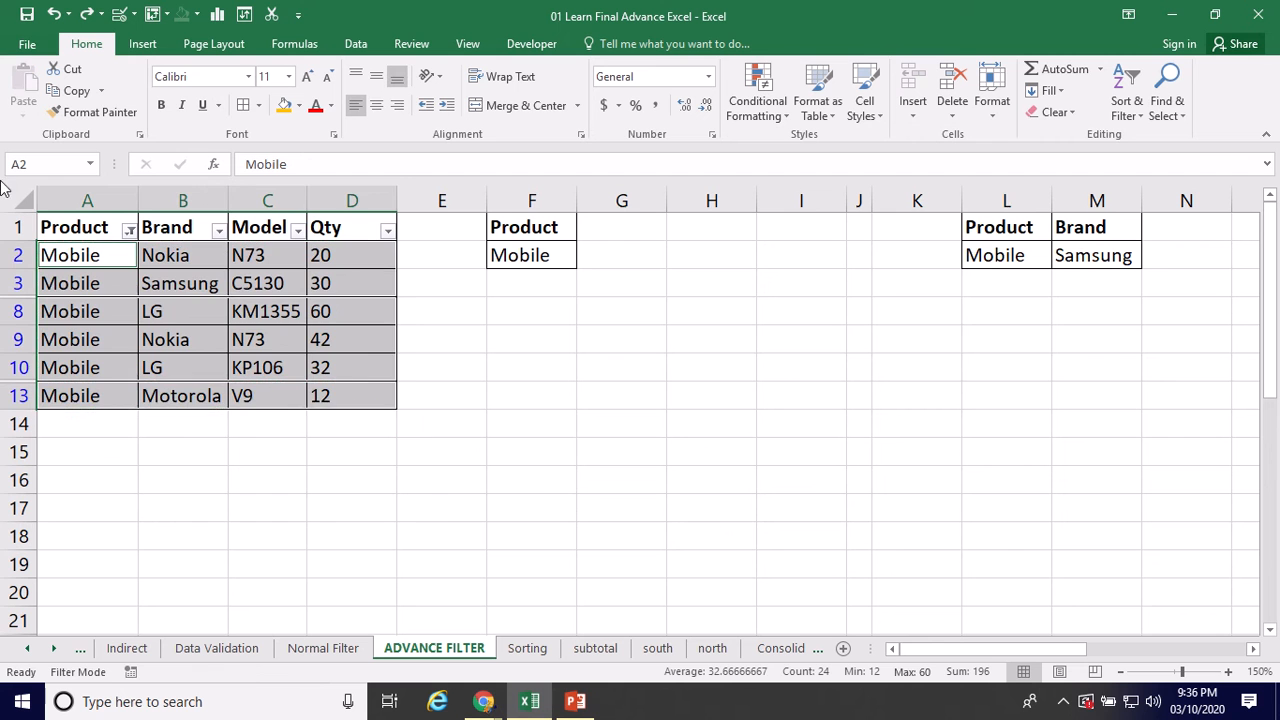
- Copy the filtered header and Mobile rows to A34, compare the copy with the source, and end copy mode
{"action": "left_click_drag", "start_coordinate": [93, 222], "coordinate": [354, 397]}
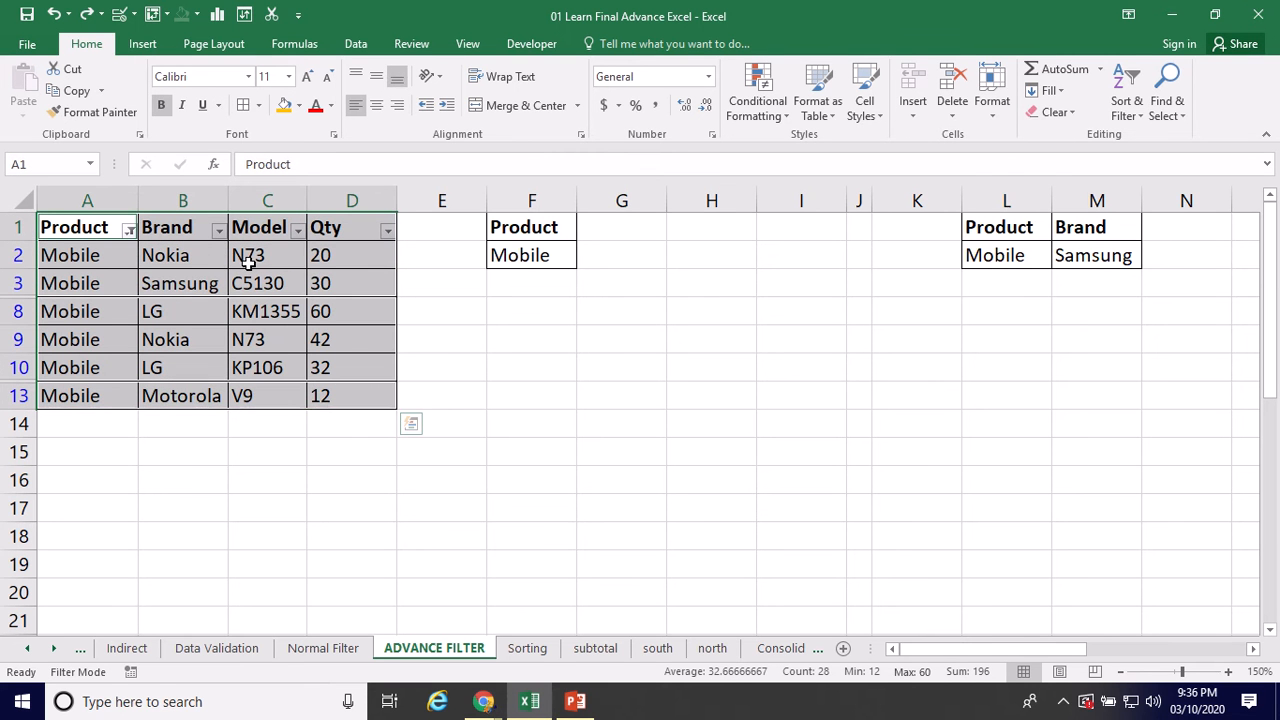
{"action": "key", "text": "ctrl+c"}
{"action": "scroll", "coordinate": [249, 271], "scroll_direction": "down", "scroll_amount": 8}
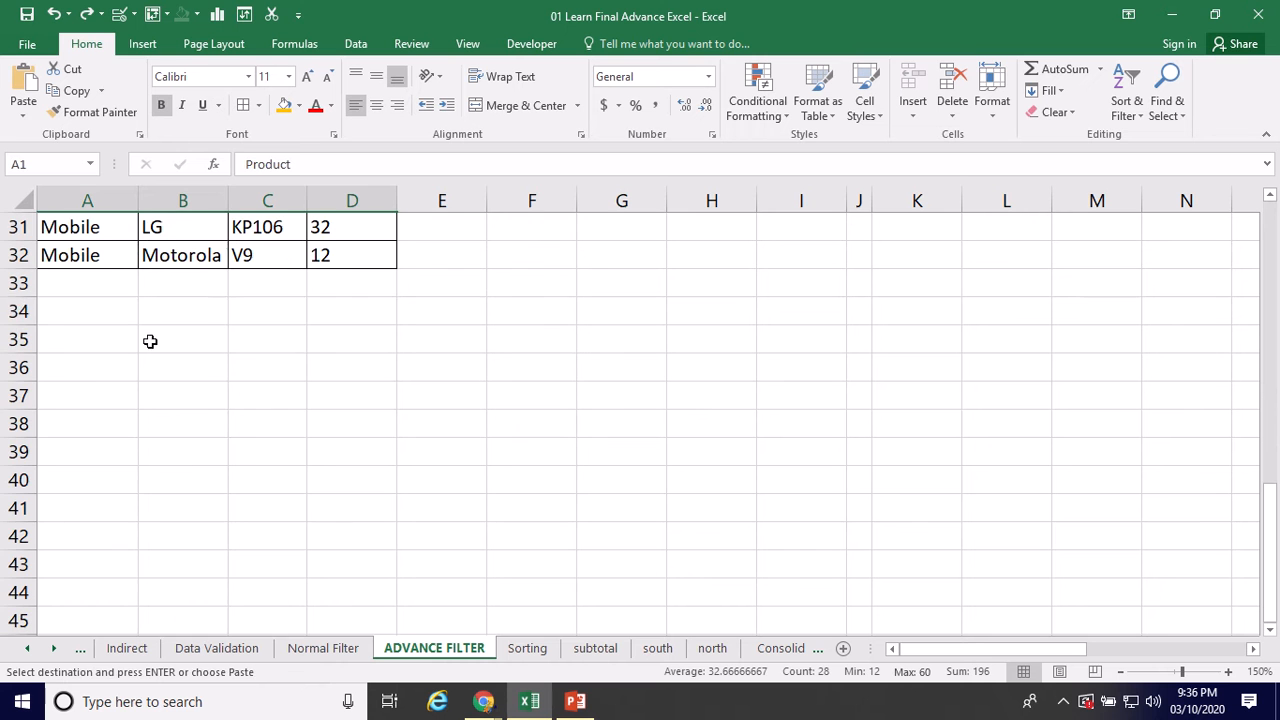
{"action": "left_click", "coordinate": [61, 320]}
{"action": "key", "text": "ctrl+v"}
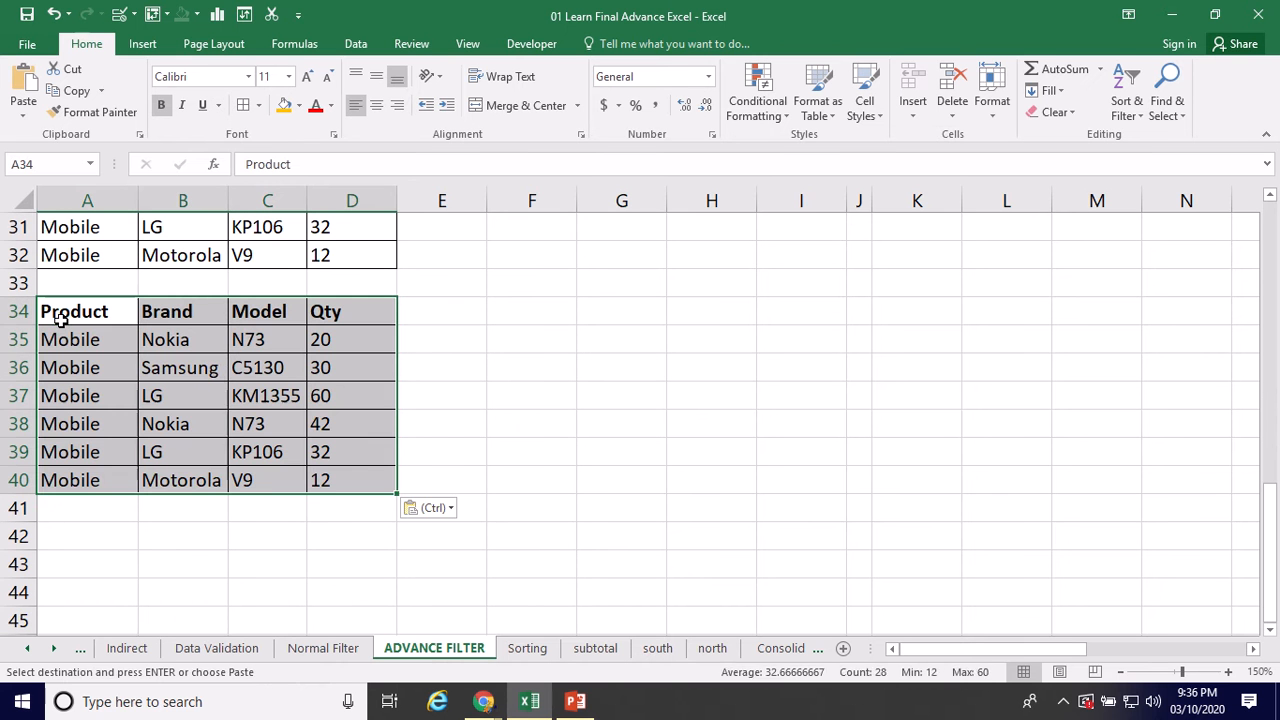
{"action": "scroll", "coordinate": [223, 368], "scroll_direction": "up", "scroll_amount": 5}
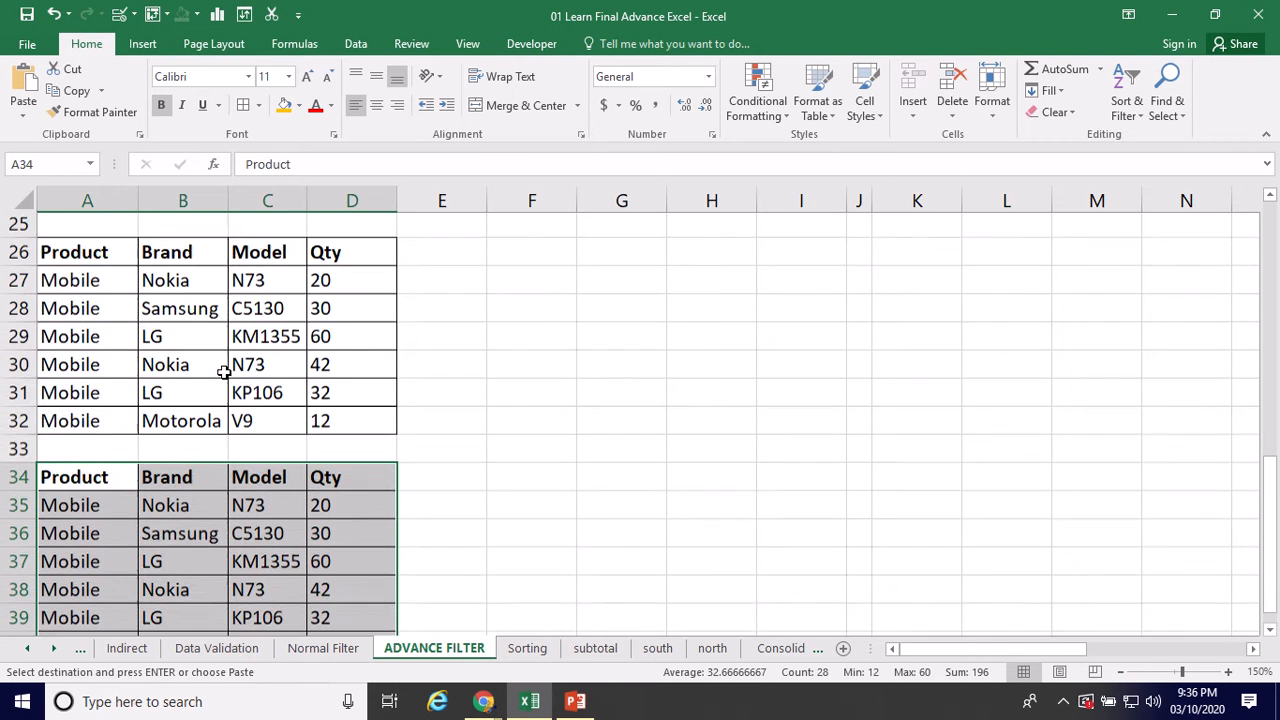
{"action": "scroll", "coordinate": [223, 368], "scroll_direction": "up", "scroll_amount": 5}
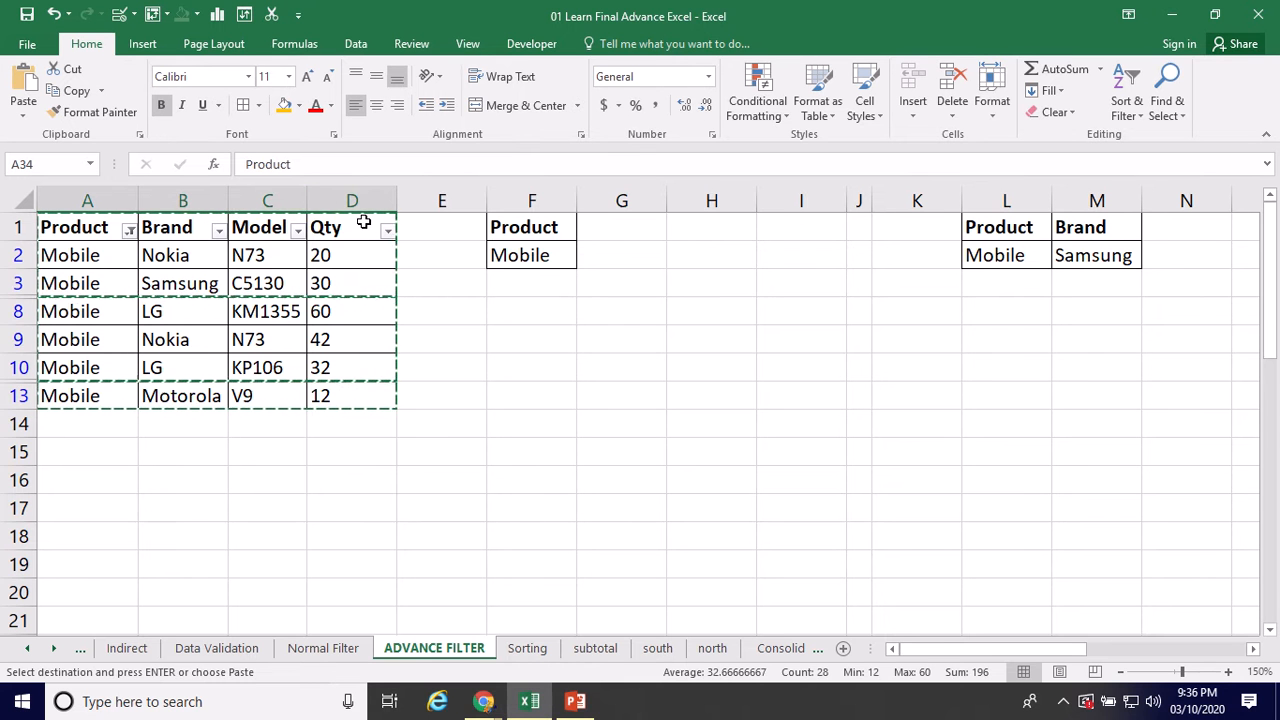
{"action": "key", "text": "Return"}
{"action": "scroll", "coordinate": [403, 336], "scroll_direction": "up", "scroll_amount": 8}
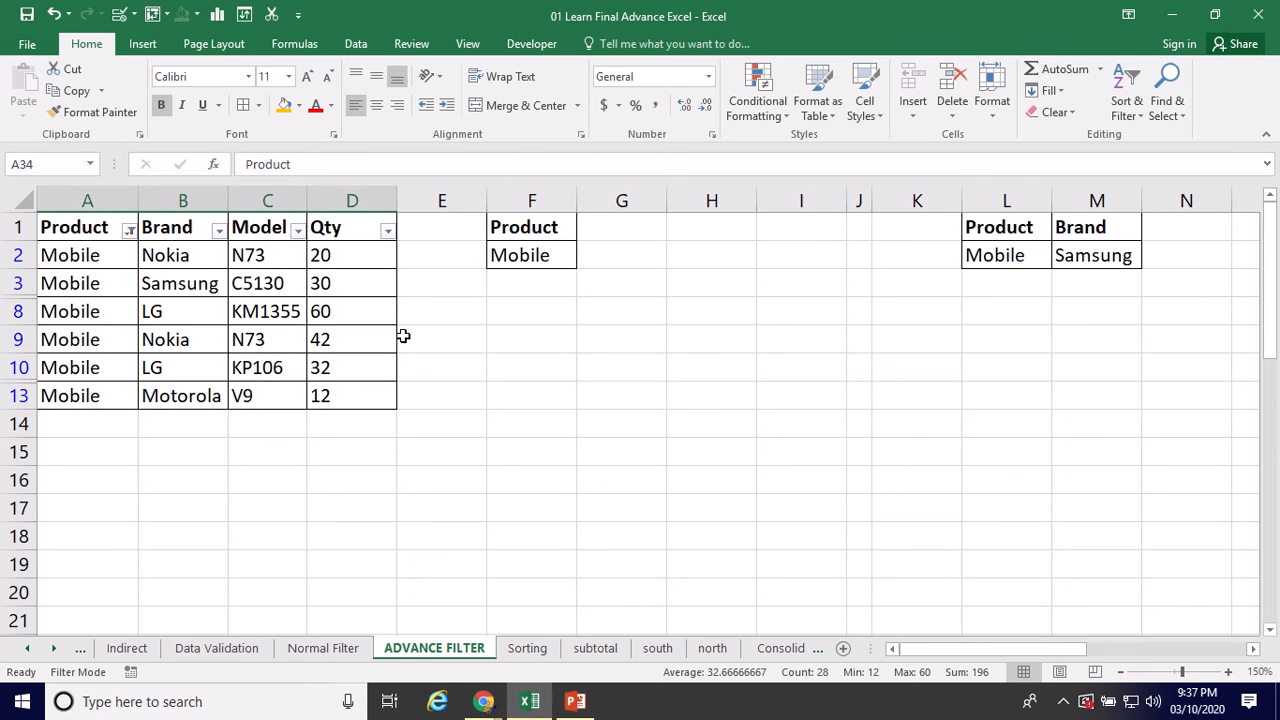
- Show all products in the Product column again and turn off the filter on the source table's header row
{"action": "left_click", "coordinate": [129, 231]}
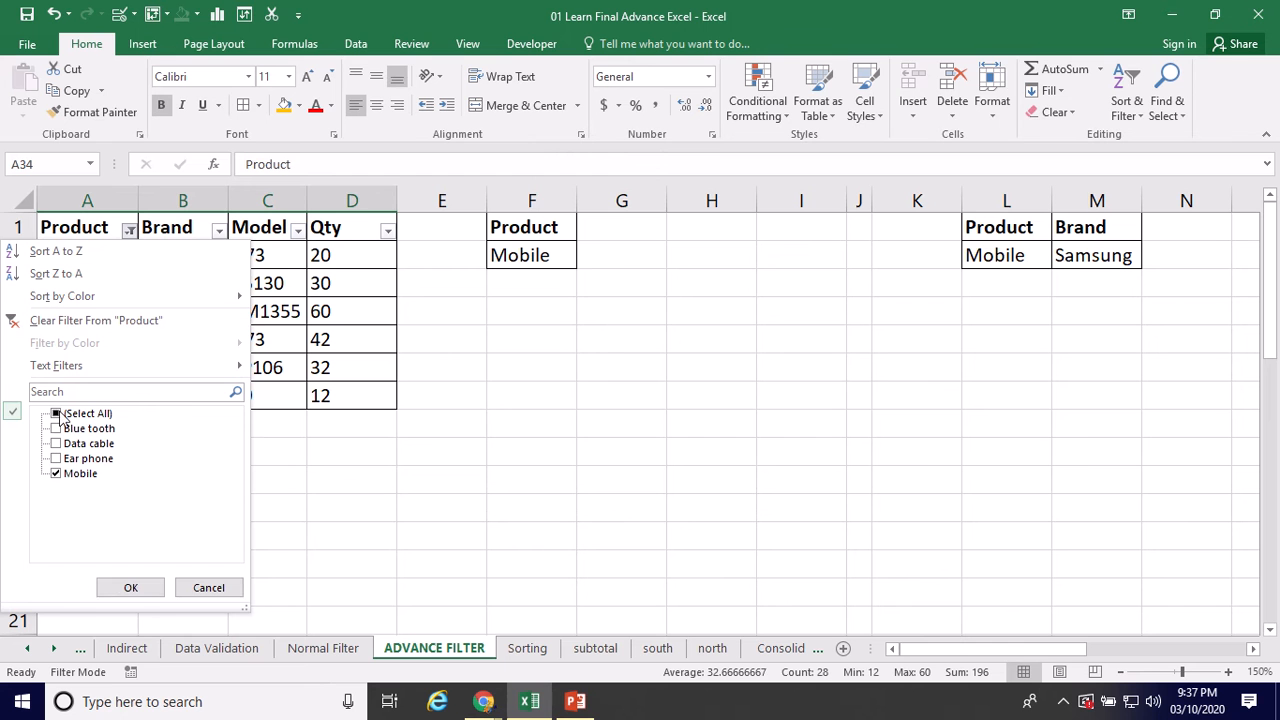
{"action": "left_click", "coordinate": [131, 587]}
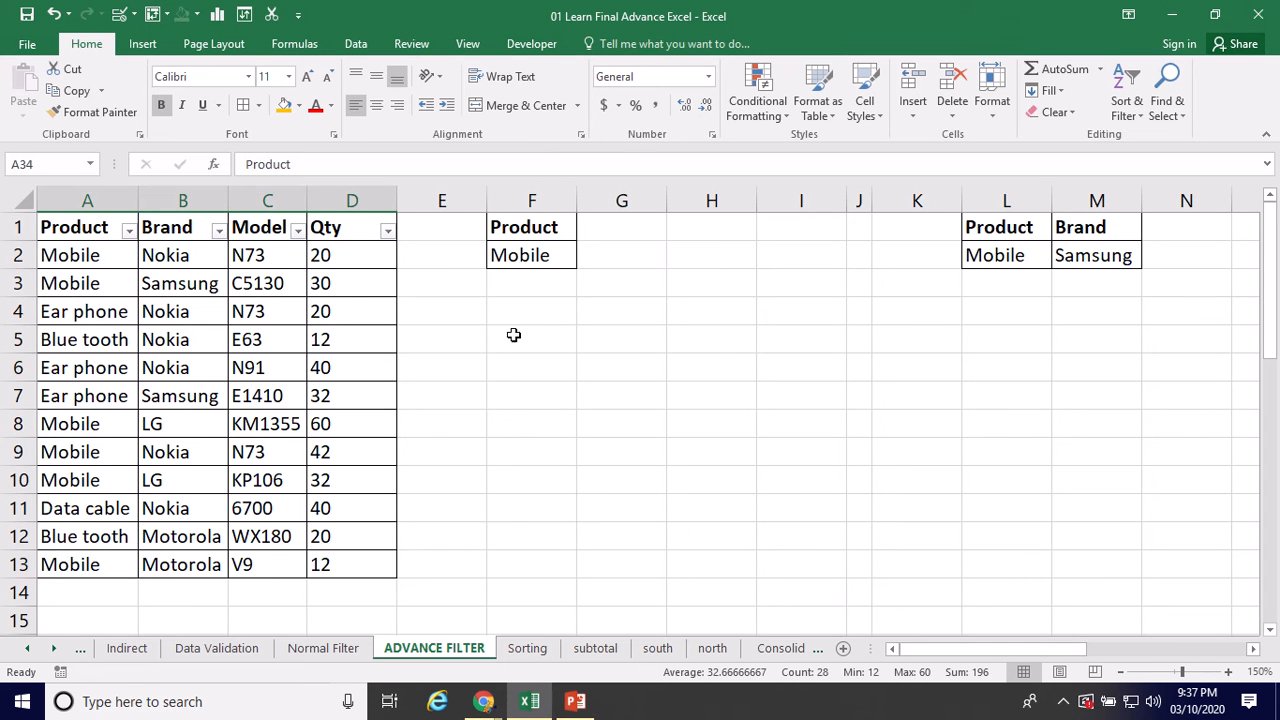
{"action": "left_click_drag", "start_coordinate": [94, 228], "coordinate": [357, 229]}
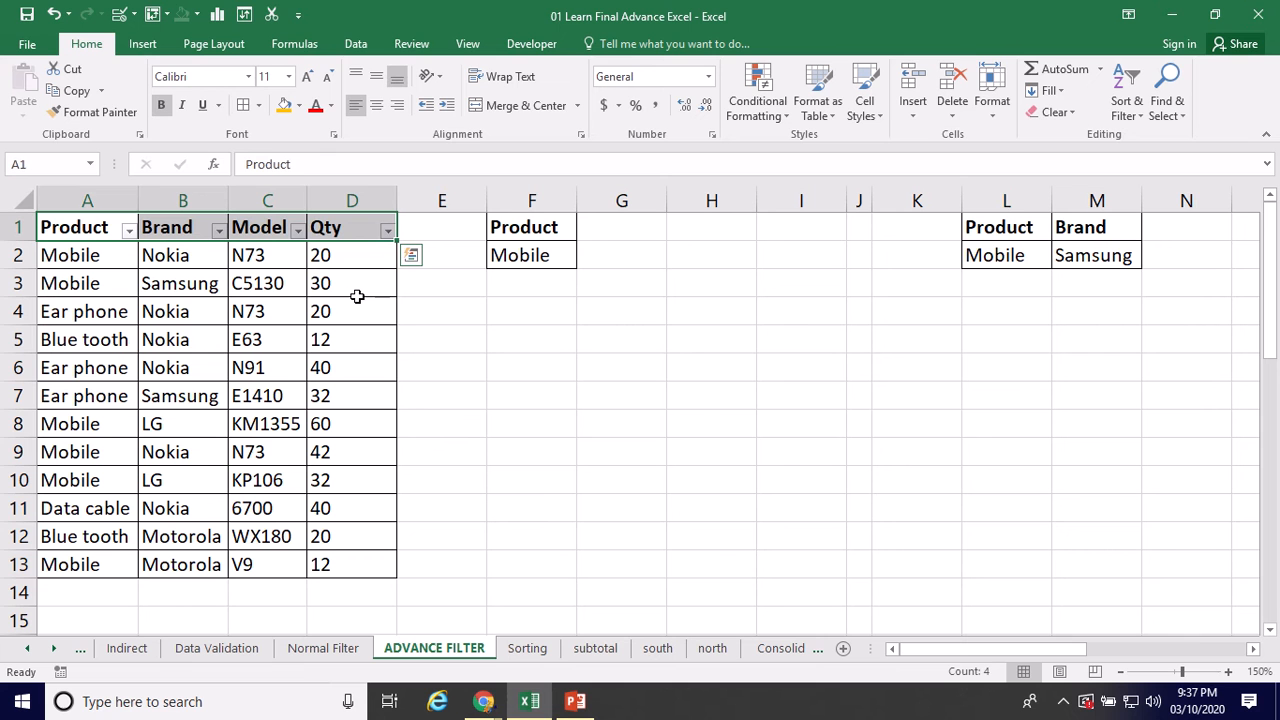
{"action": "key", "text": "ctrl+shift+l"}
{"action": "left_click", "coordinate": [497, 313]}
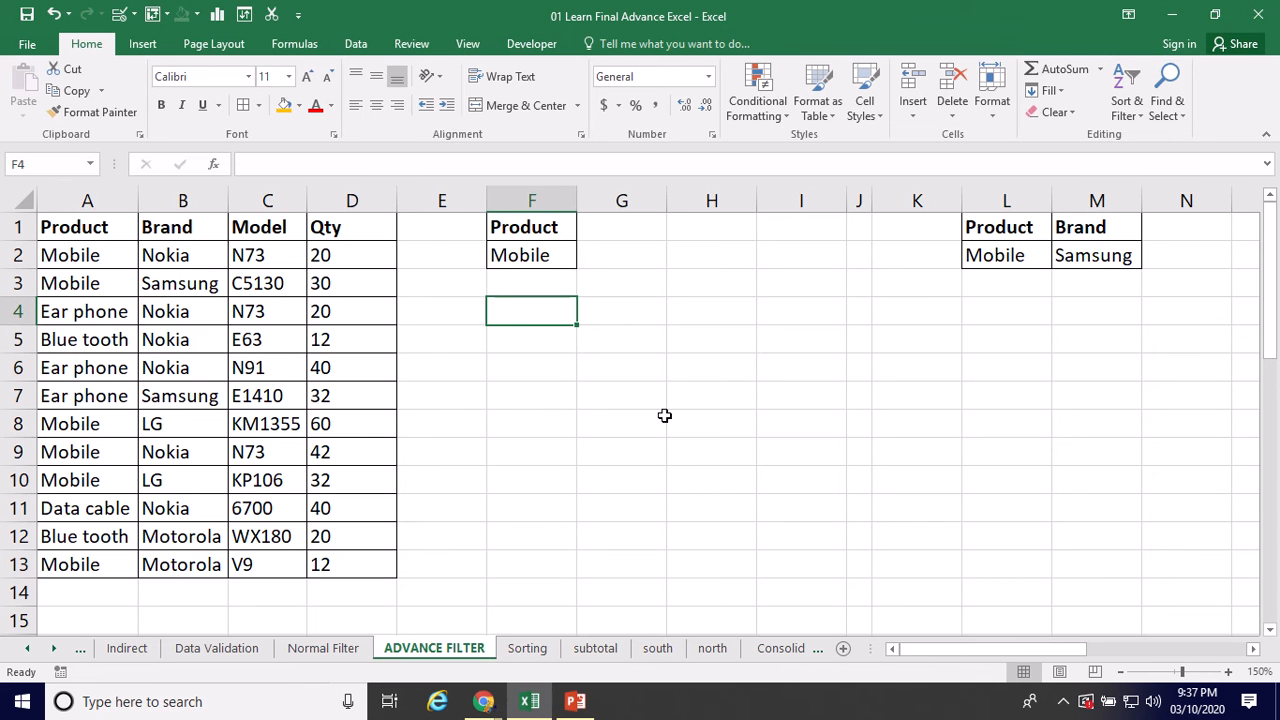
- Start an Advanced Filter that copies to another location, using A1:D13 as the list range
{"action": "left_click", "coordinate": [355, 44]}
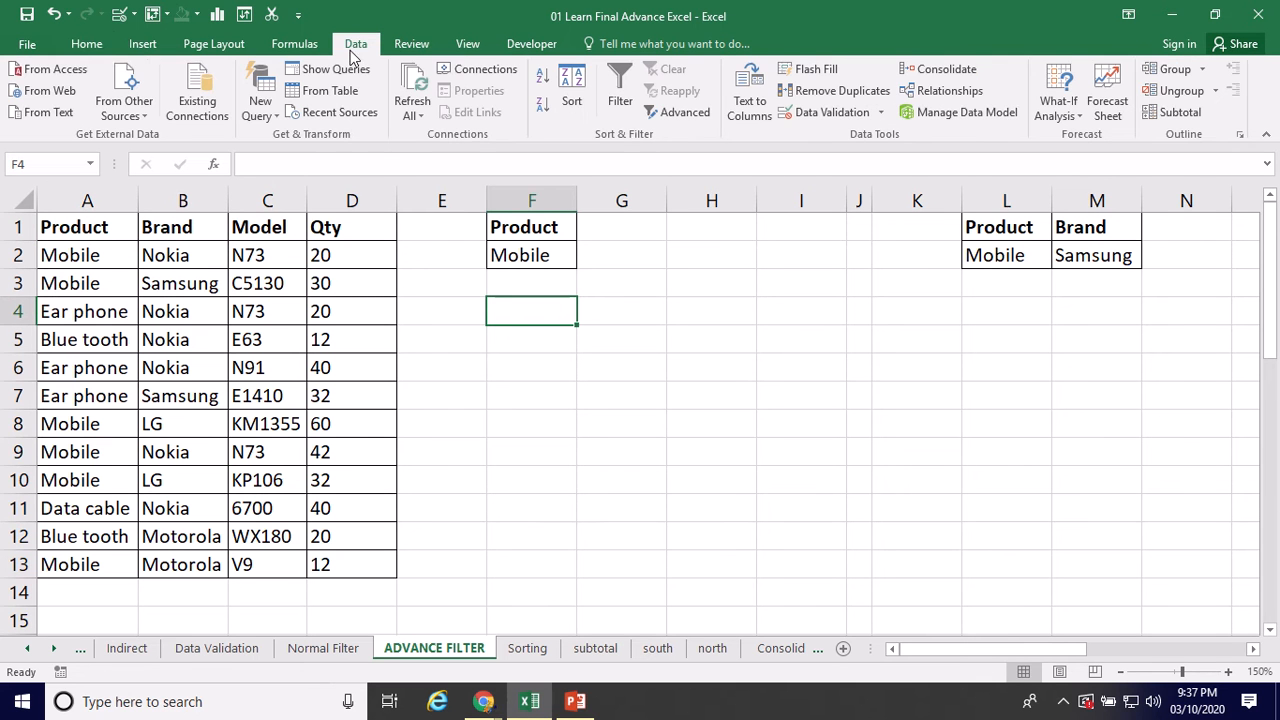
{"action": "left_click", "coordinate": [683, 113]}
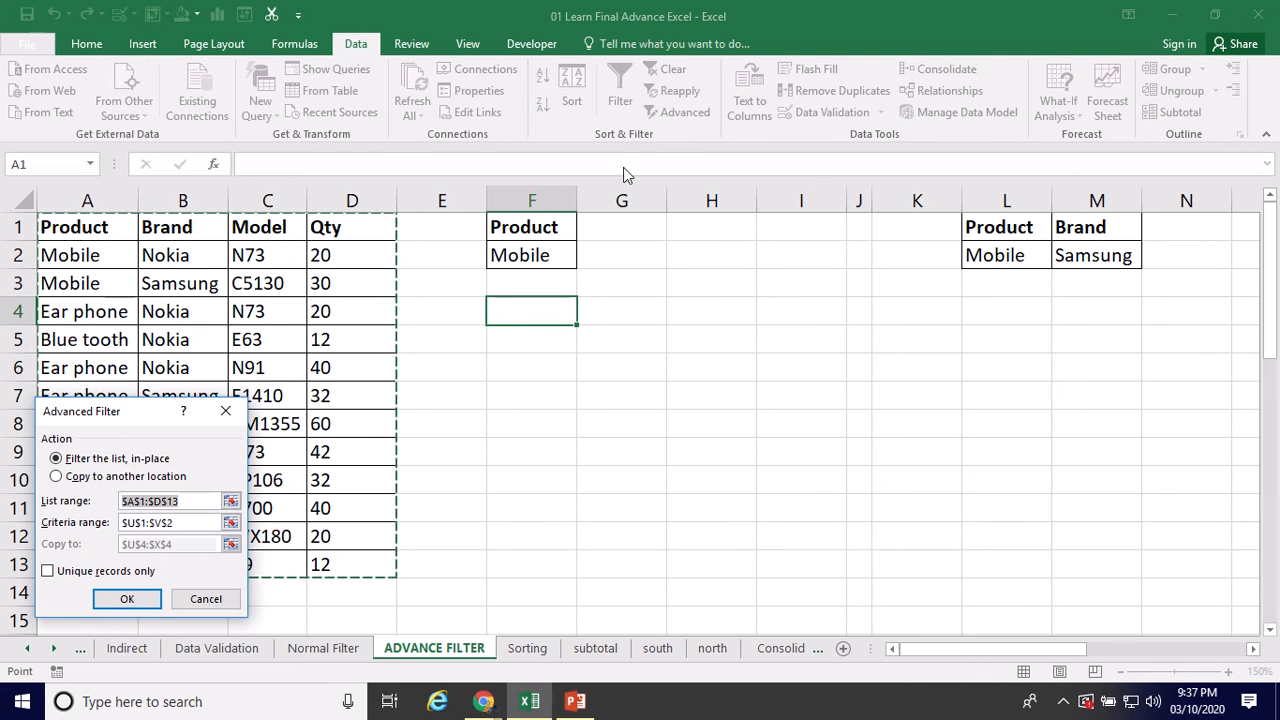
{"action": "left_click_drag", "start_coordinate": [124, 418], "coordinate": [858, 247]}
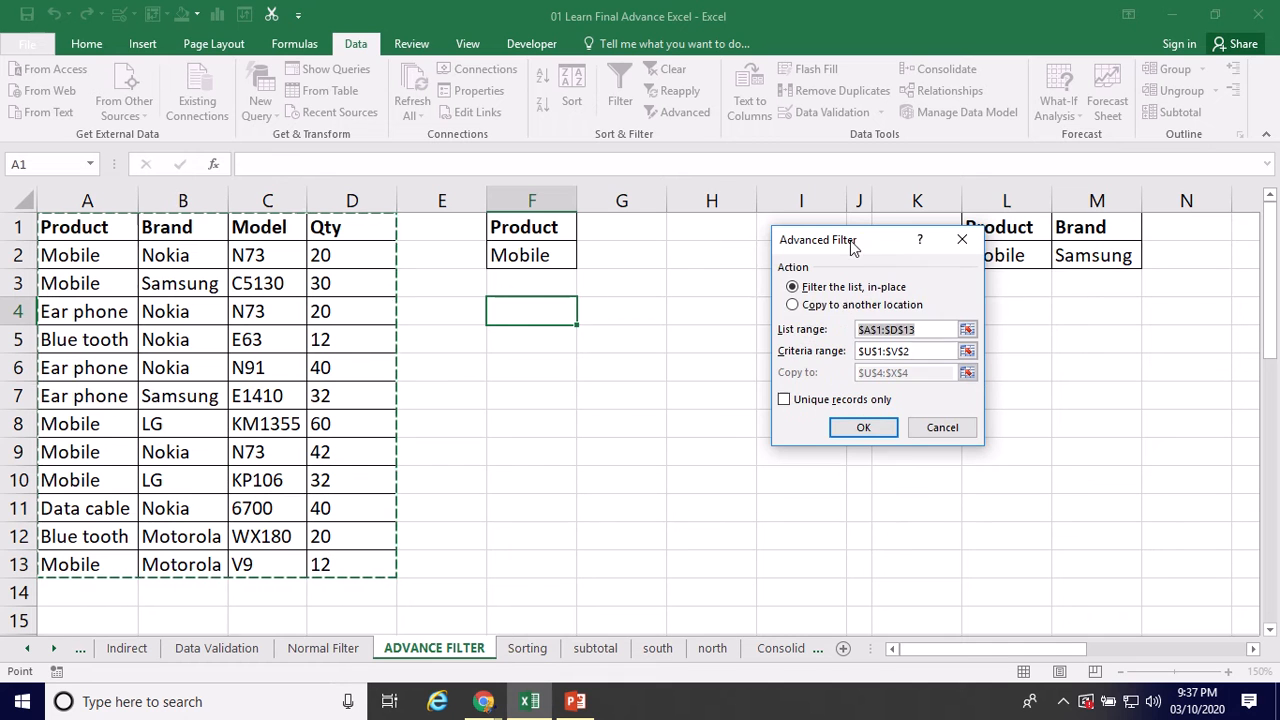
{"action": "left_click", "coordinate": [842, 306]}
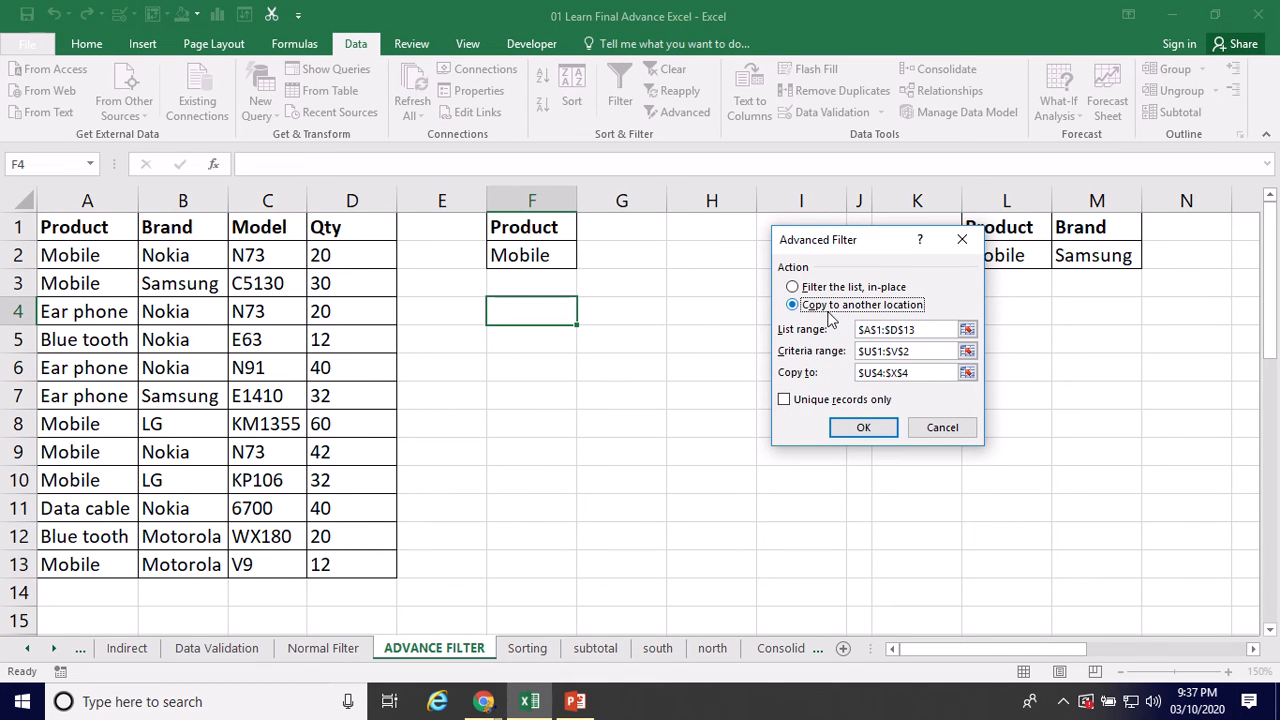
{"action": "left_click", "coordinate": [925, 330]}
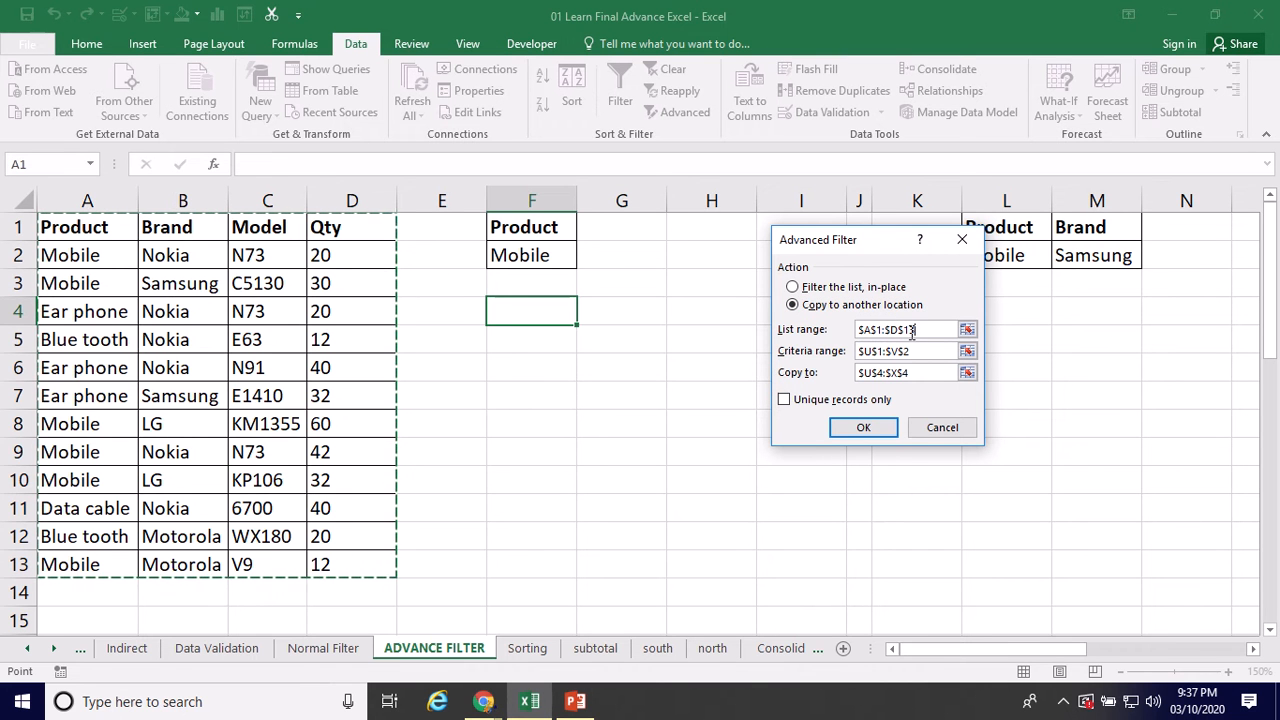
- Set the Advanced Filter's criteria range to the Product and Mobile cells F1:F2
{"action": "left_click_drag", "start_coordinate": [908, 351], "coordinate": [857, 366]}
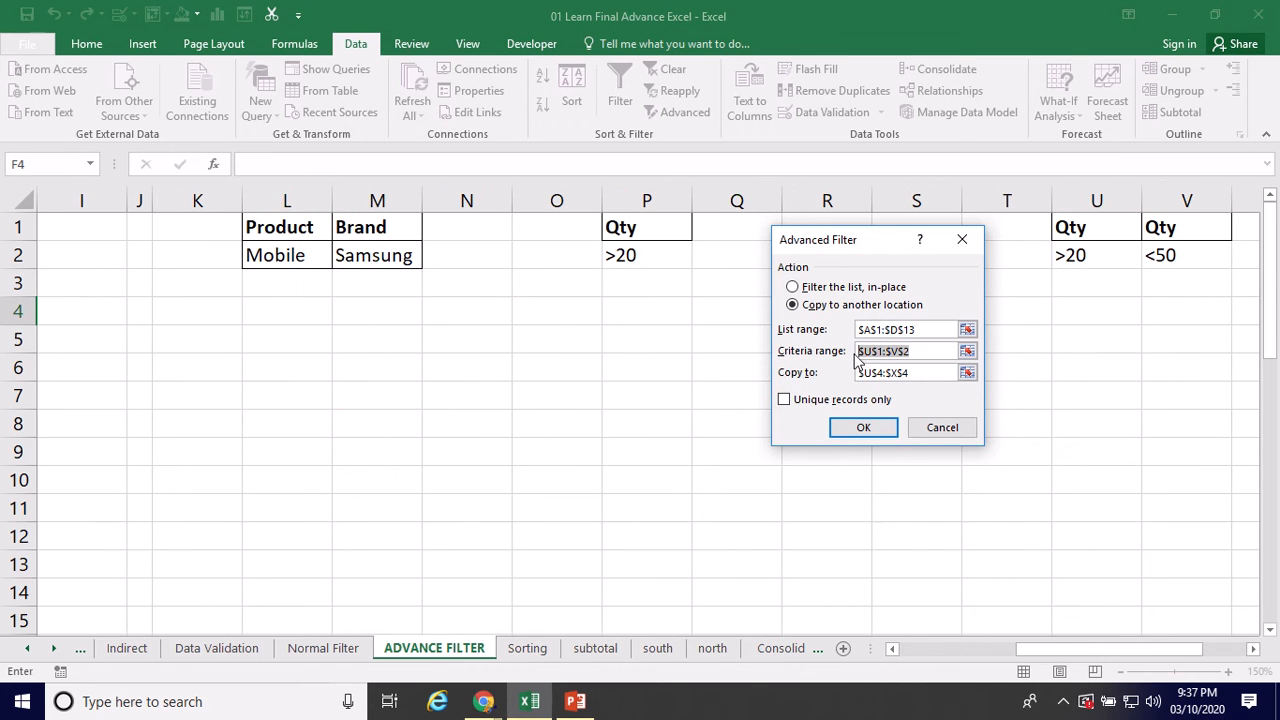
{"action": "left_click_drag", "start_coordinate": [1022, 657], "coordinate": [902, 652]}
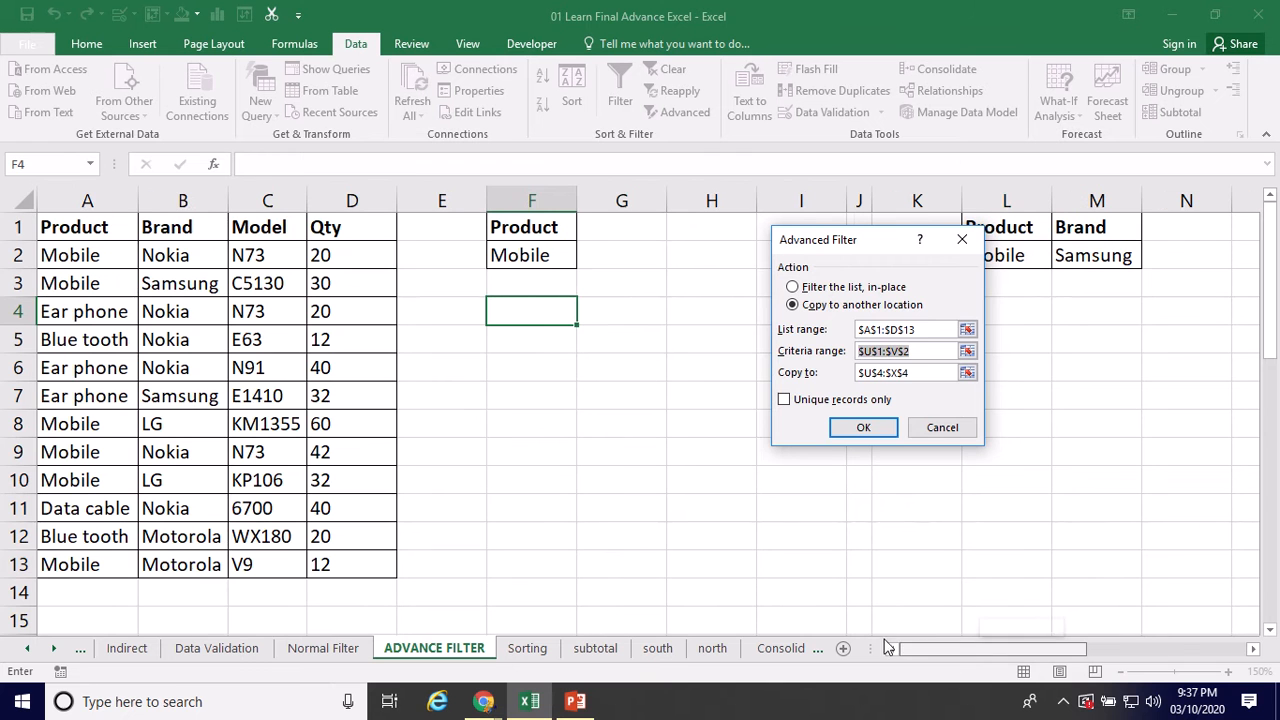
{"action": "left_click", "coordinate": [530, 228]}
{"action": "left_click_drag", "start_coordinate": [530, 228], "coordinate": [529, 257]}
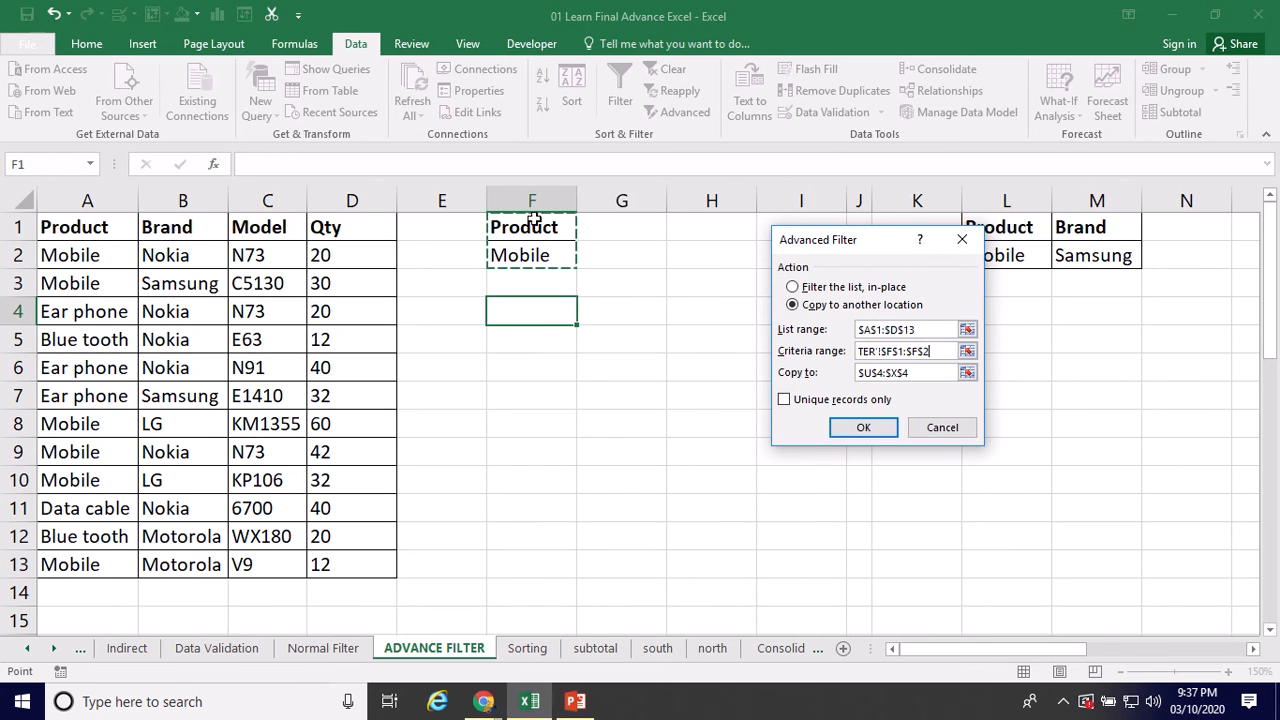
- Set F4 as the copy destination and run the Advanced Filter
{"action": "left_click", "coordinate": [910, 372]}
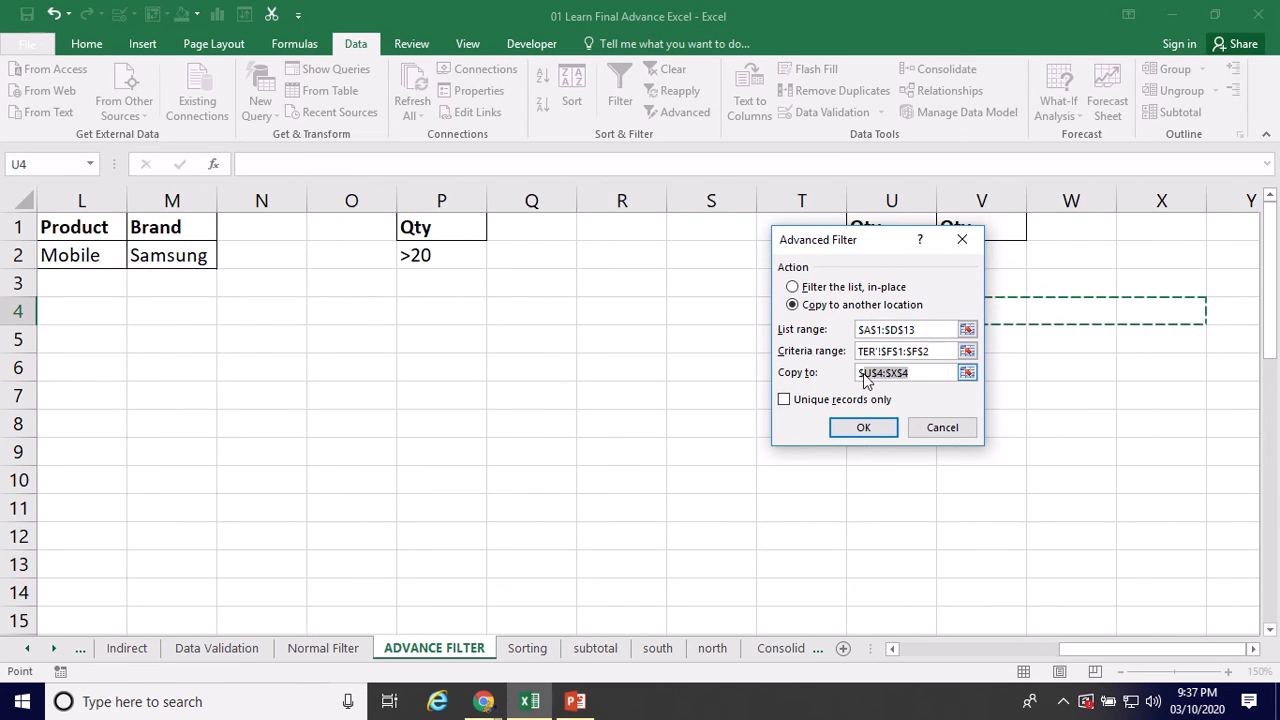
{"action": "left_click_drag", "start_coordinate": [1076, 646], "coordinate": [900, 650]}
{"action": "left_click", "coordinate": [518, 306]}
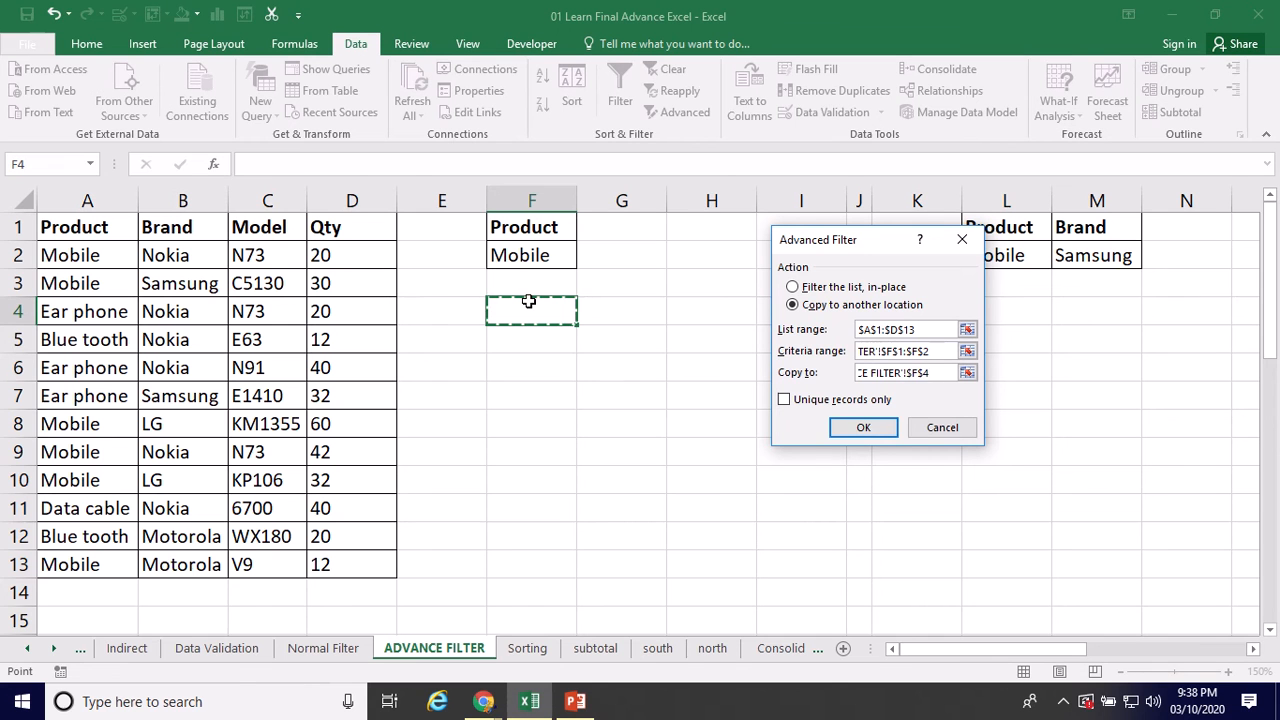
{"action": "left_click", "coordinate": [866, 428]}
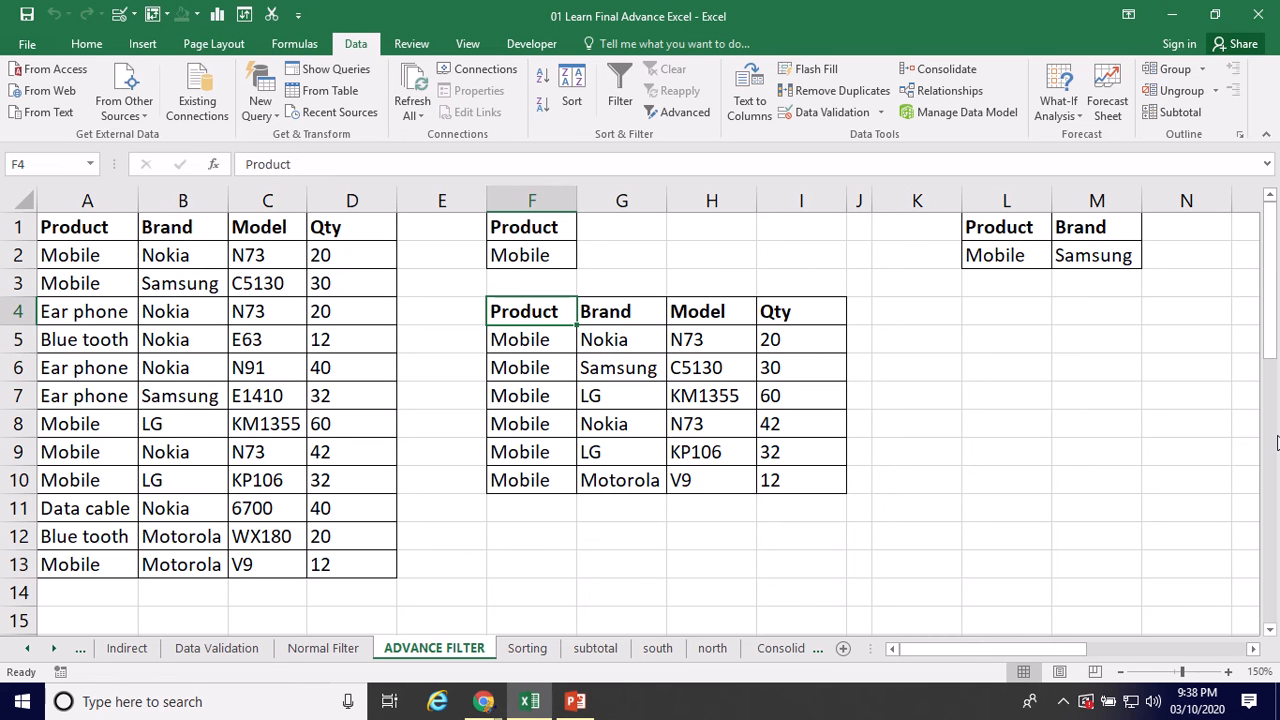
{"action": "key", "text": "ctrl+Down"}
{"action": "key", "text": "ctrl+Down"}
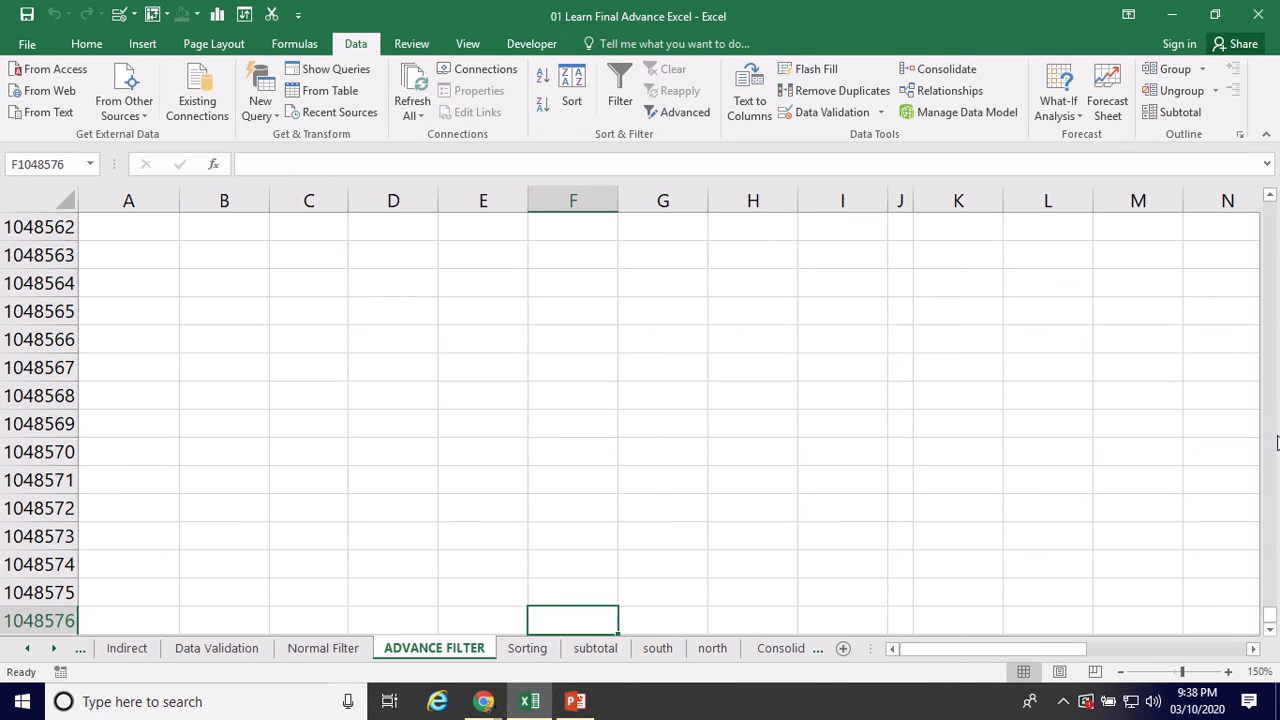
{"action": "key", "text": "ctrl+Up"}
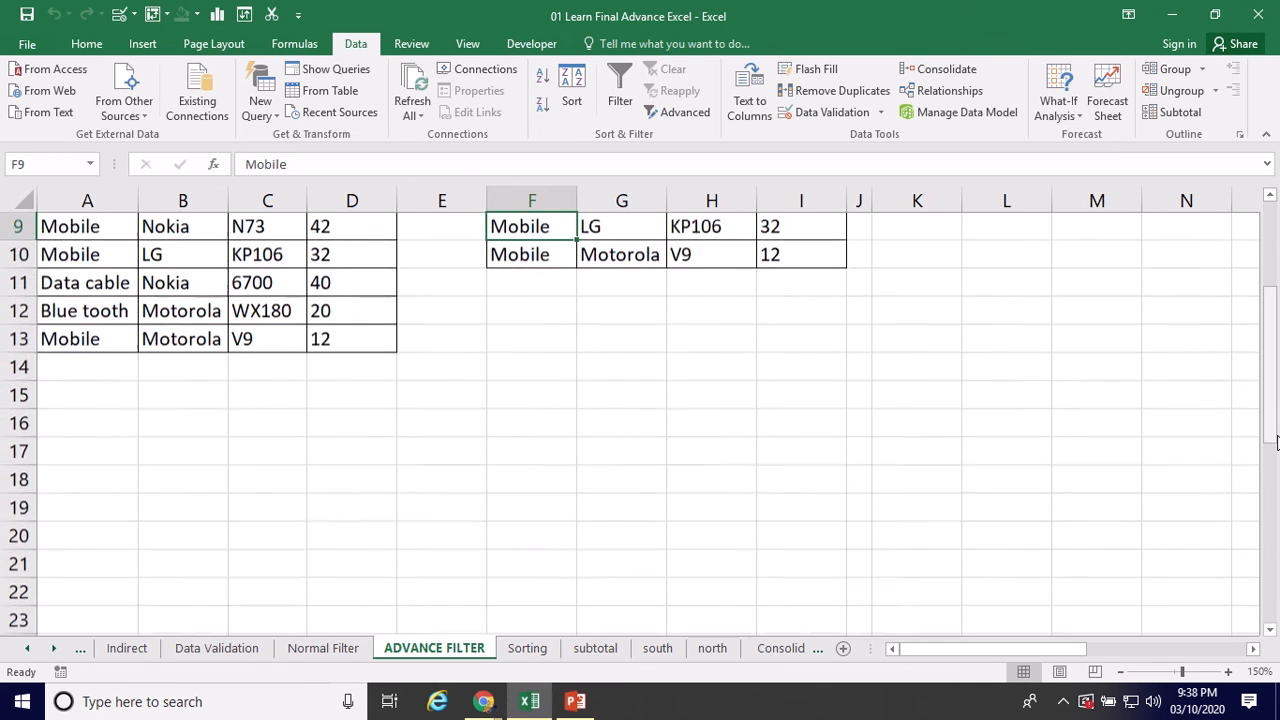
{"action": "key", "text": "ctrl+Up"}
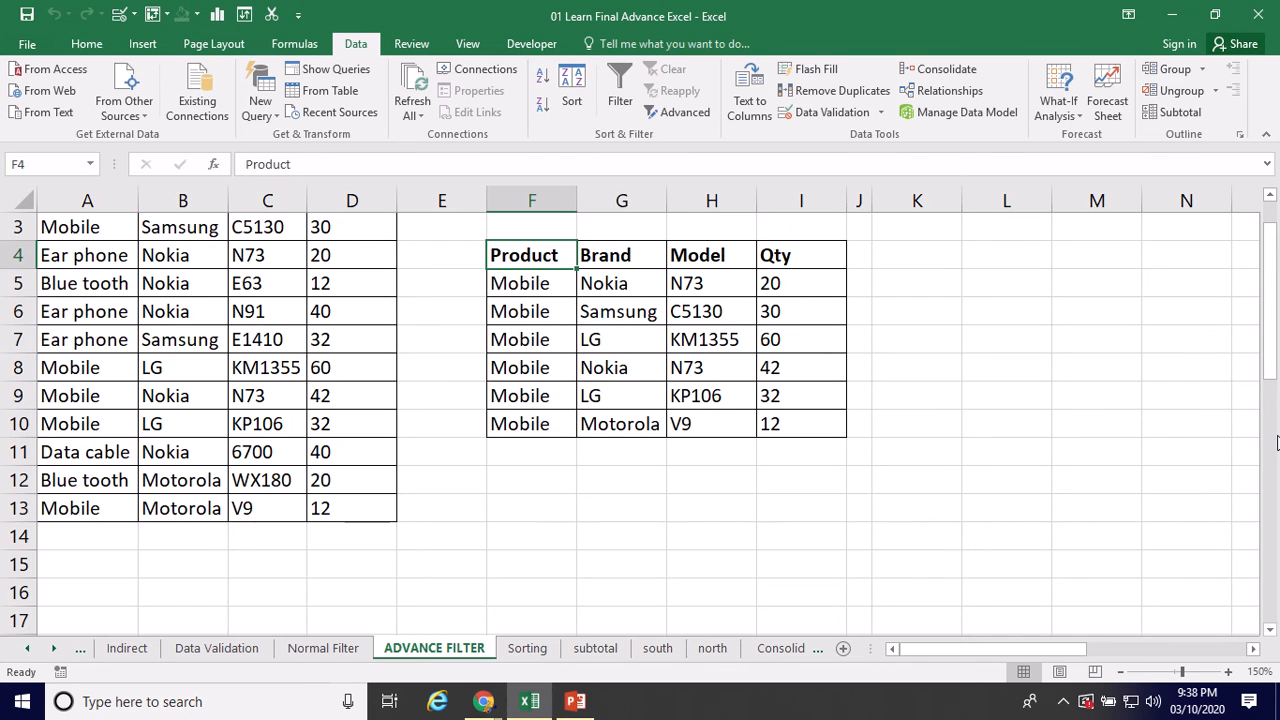
- Clear all contents and formatting from the extracted Mobile table in F4:I10 and reselect F4
{"action": "key", "text": "ctrl+shift+Down"}
{"action": "key", "text": "ctrl+shift+Right"}
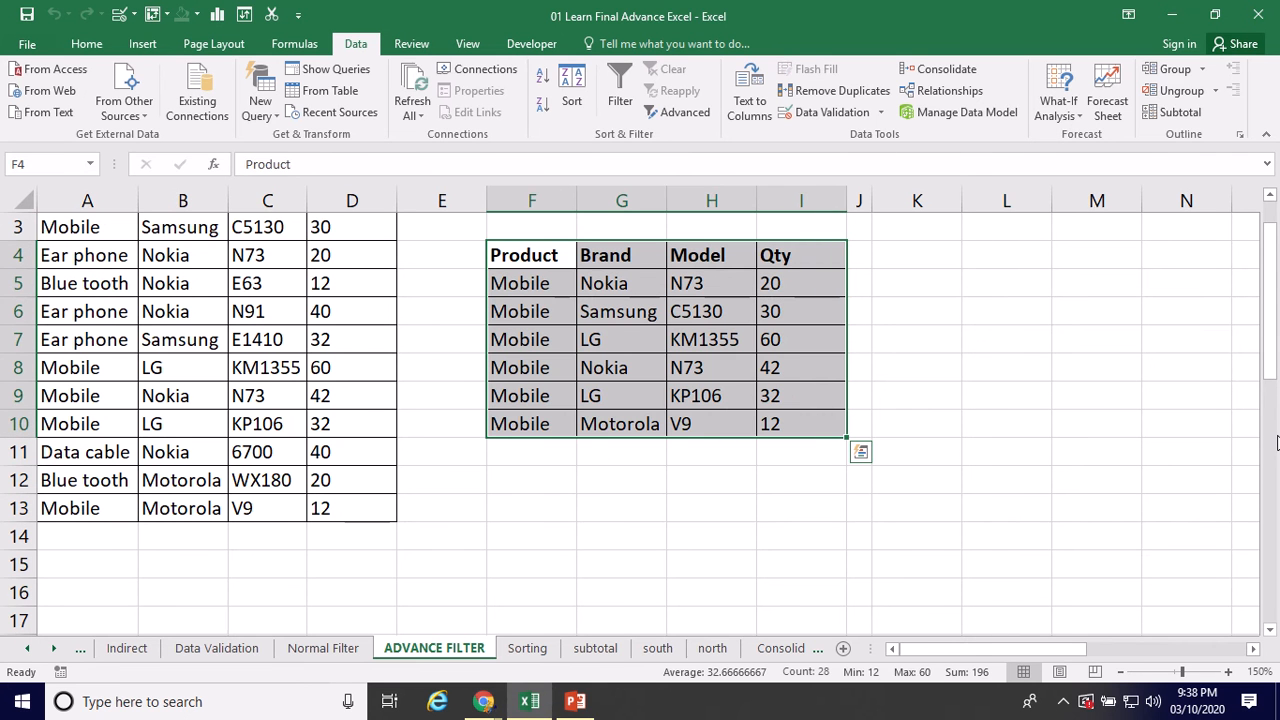
{"action": "left_click", "coordinate": [98, 46]}
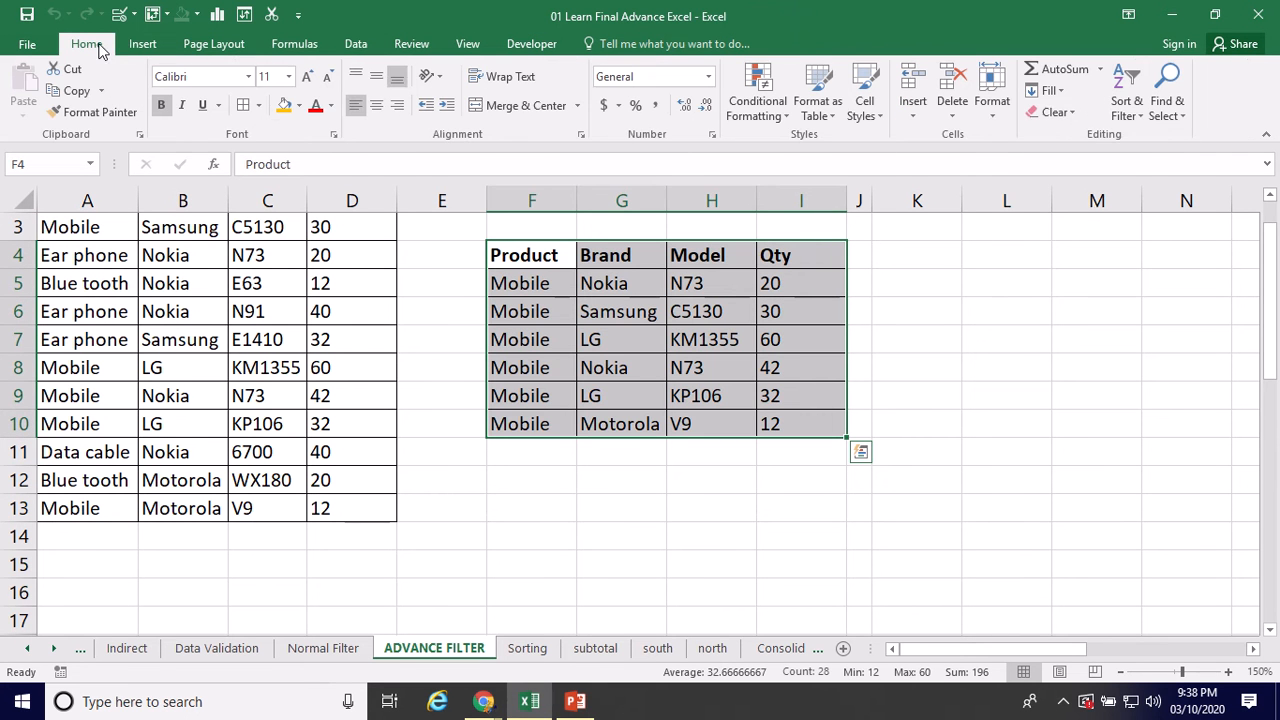
{"action": "left_click", "coordinate": [1055, 112]}
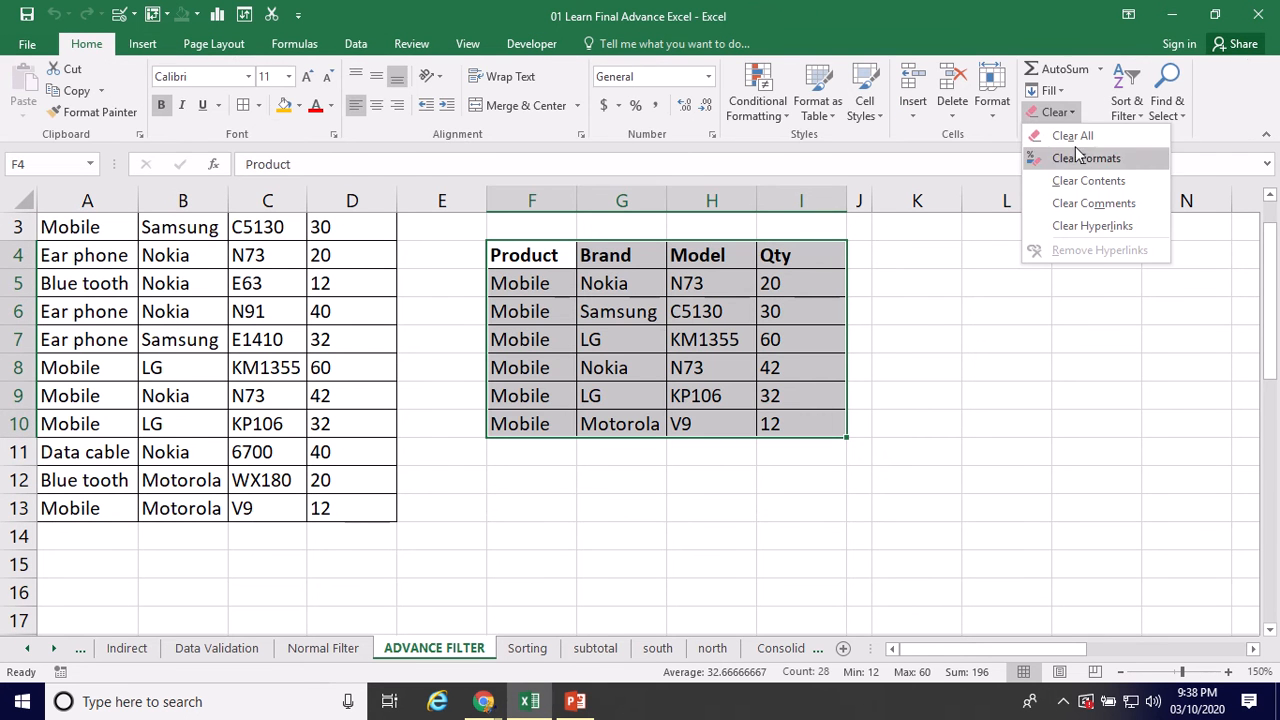
{"action": "key", "text": "Escape"}
{"action": "scroll", "coordinate": [886, 280], "scroll_direction": "up", "scroll_amount": 1}
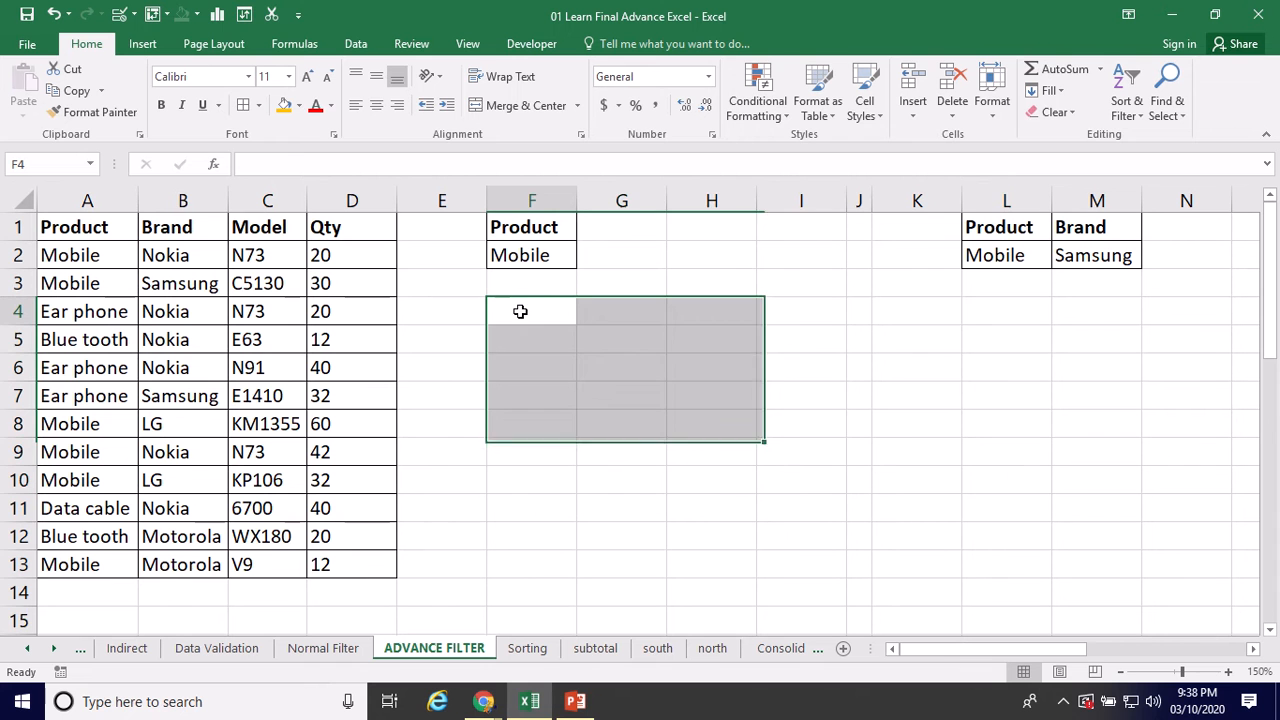
{"action": "left_click", "coordinate": [519, 317]}
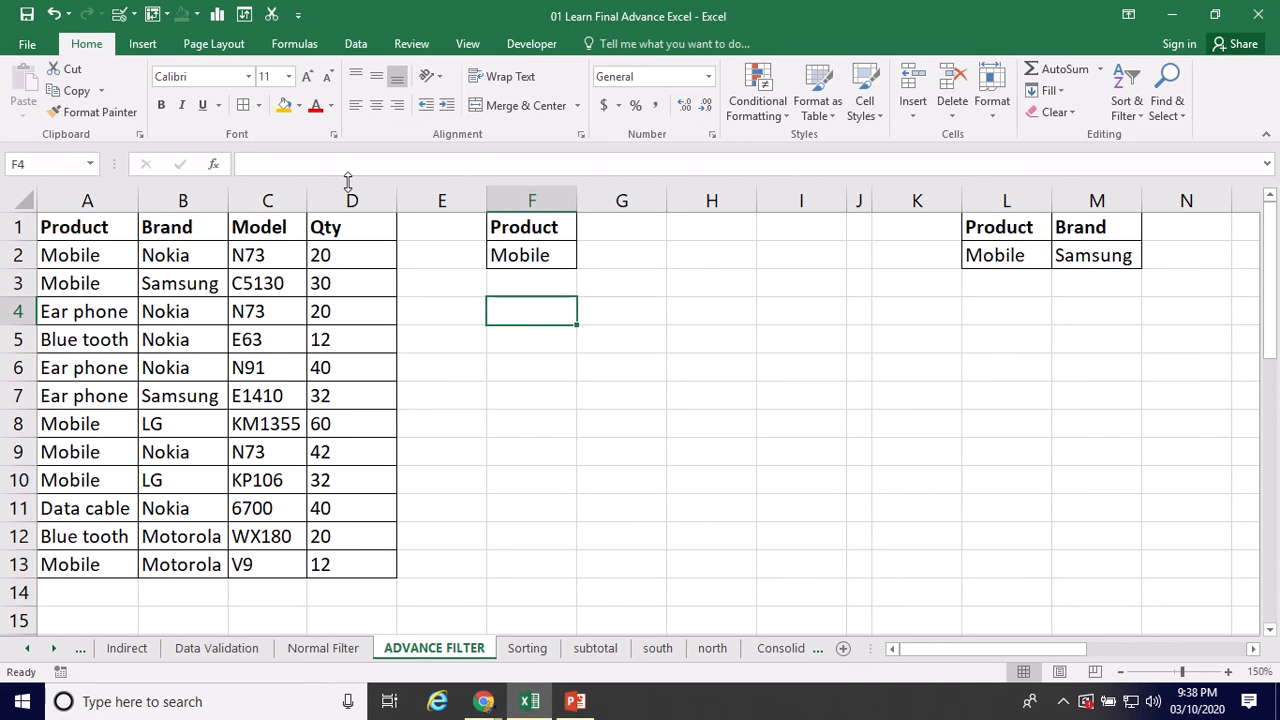
- Start an Advanced Filter that copies to another location, with list range A1:D13 and criteria range F1:F2
{"action": "left_click", "coordinate": [355, 44]}
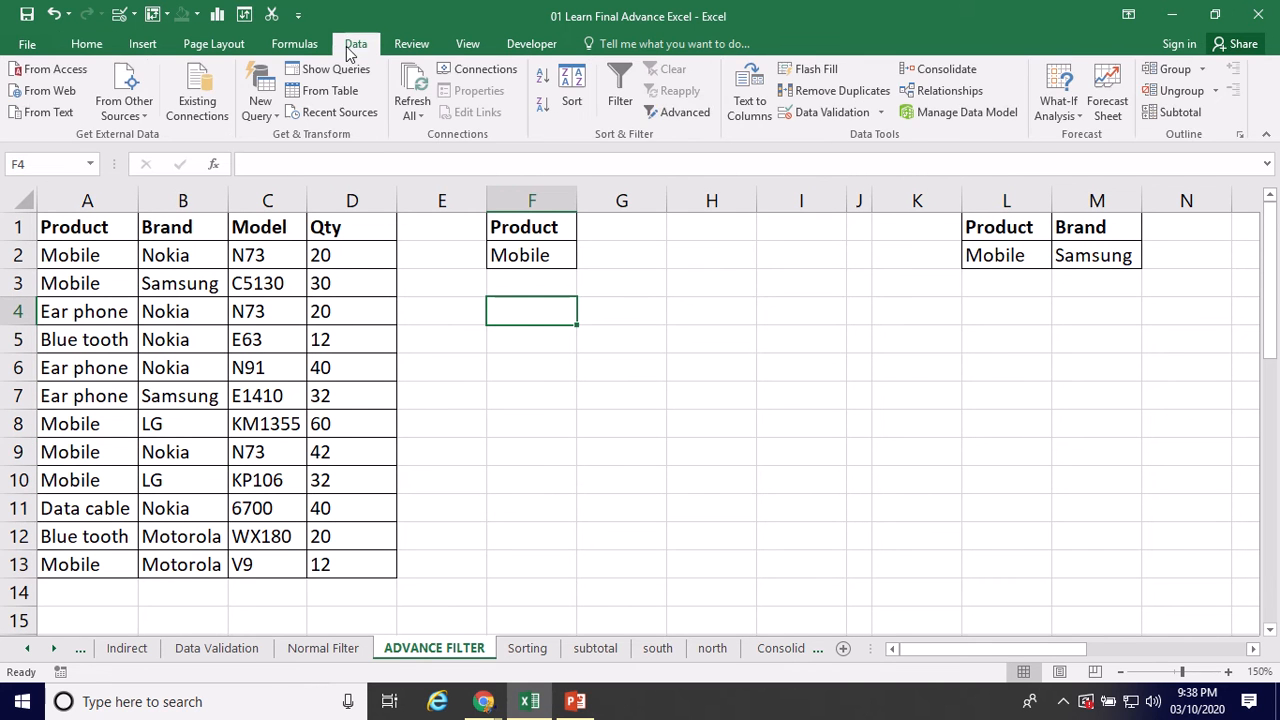
{"action": "left_click", "coordinate": [672, 112]}
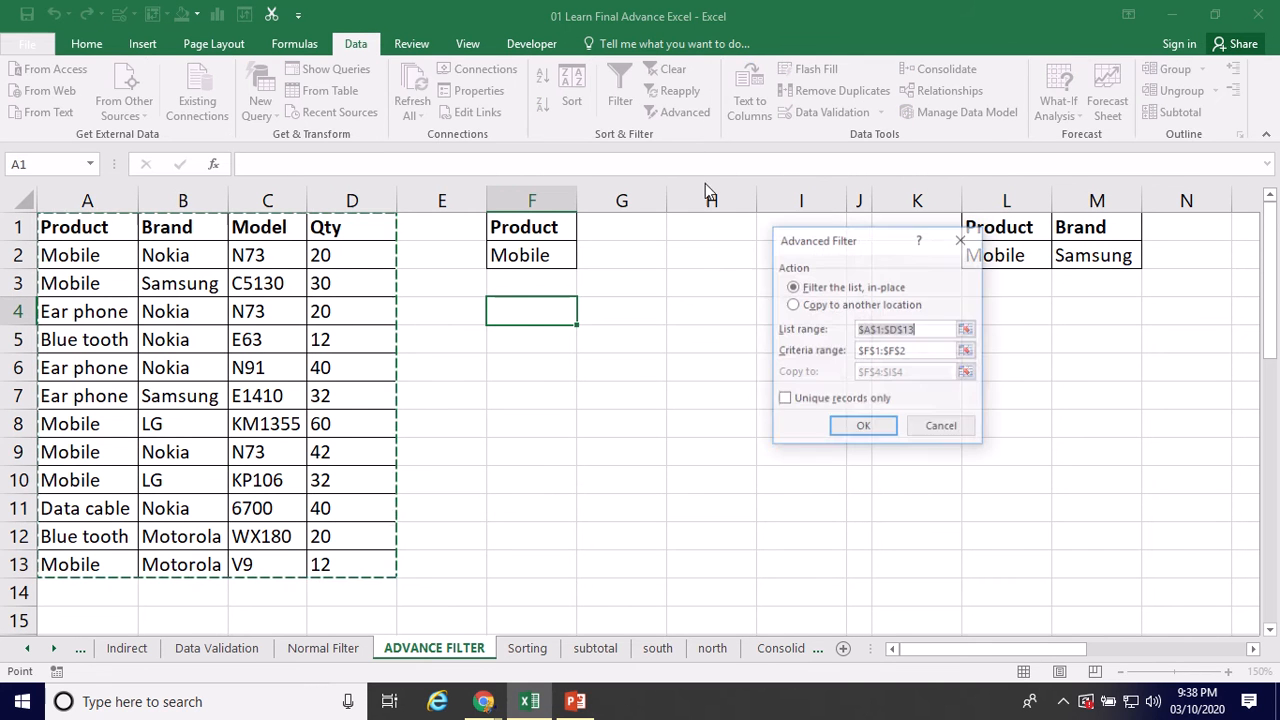
{"action": "left_click", "coordinate": [845, 304]}
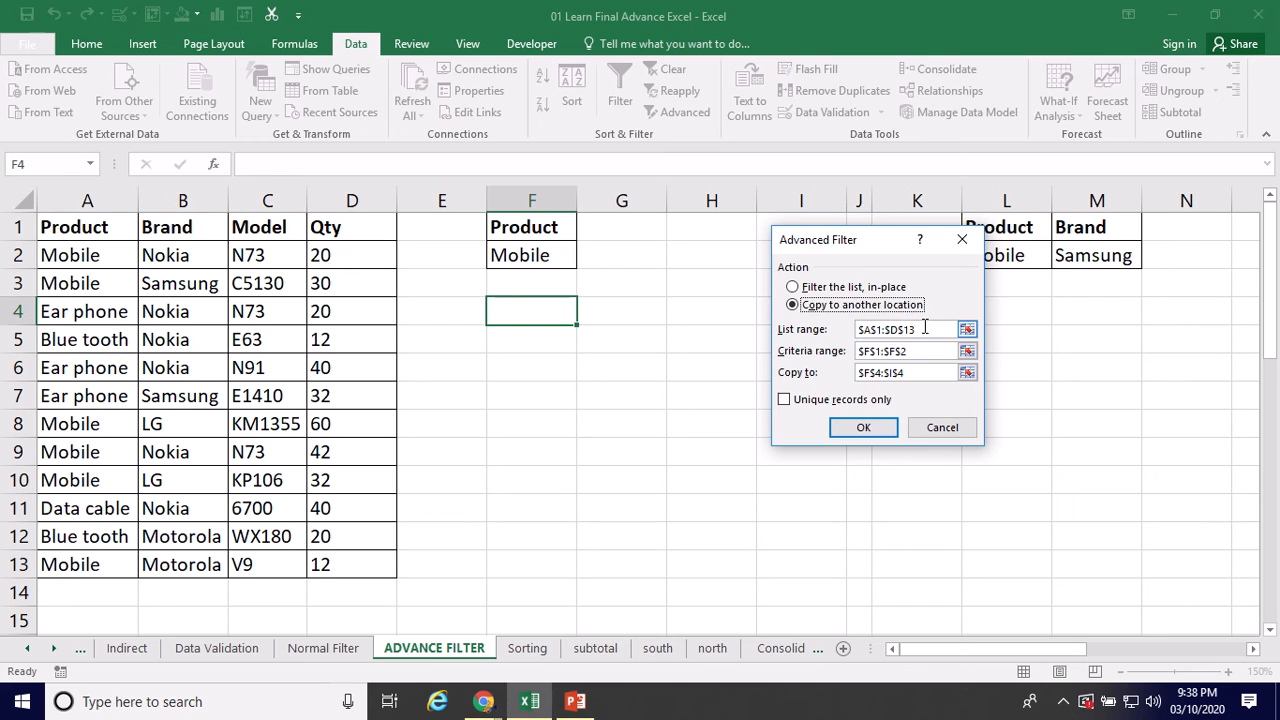
{"action": "left_click", "coordinate": [925, 329]}
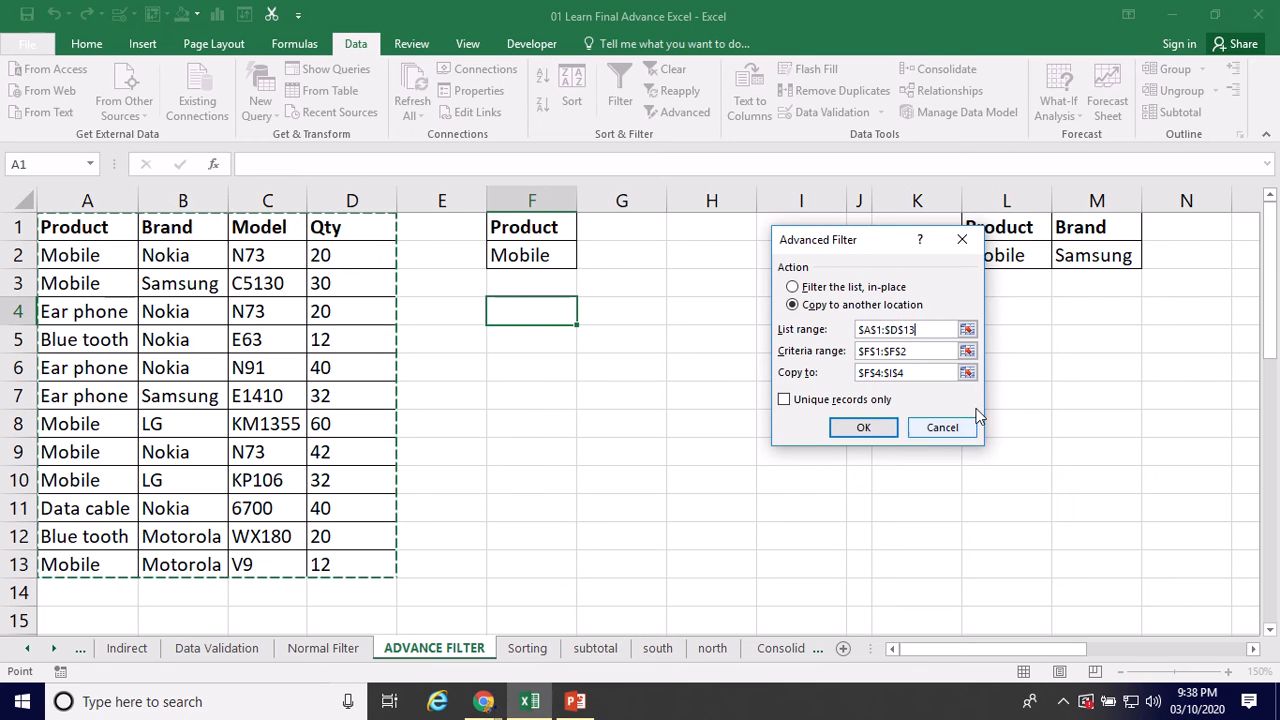
{"action": "left_click_drag", "start_coordinate": [912, 356], "coordinate": [834, 354]}
{"action": "left_click_drag", "start_coordinate": [529, 228], "coordinate": [530, 255]}
- Replace the copy destination with F4 and run the Advanced Filter to extract the Mobile rows
{"action": "left_click_drag", "start_coordinate": [919, 375], "coordinate": [832, 362]}
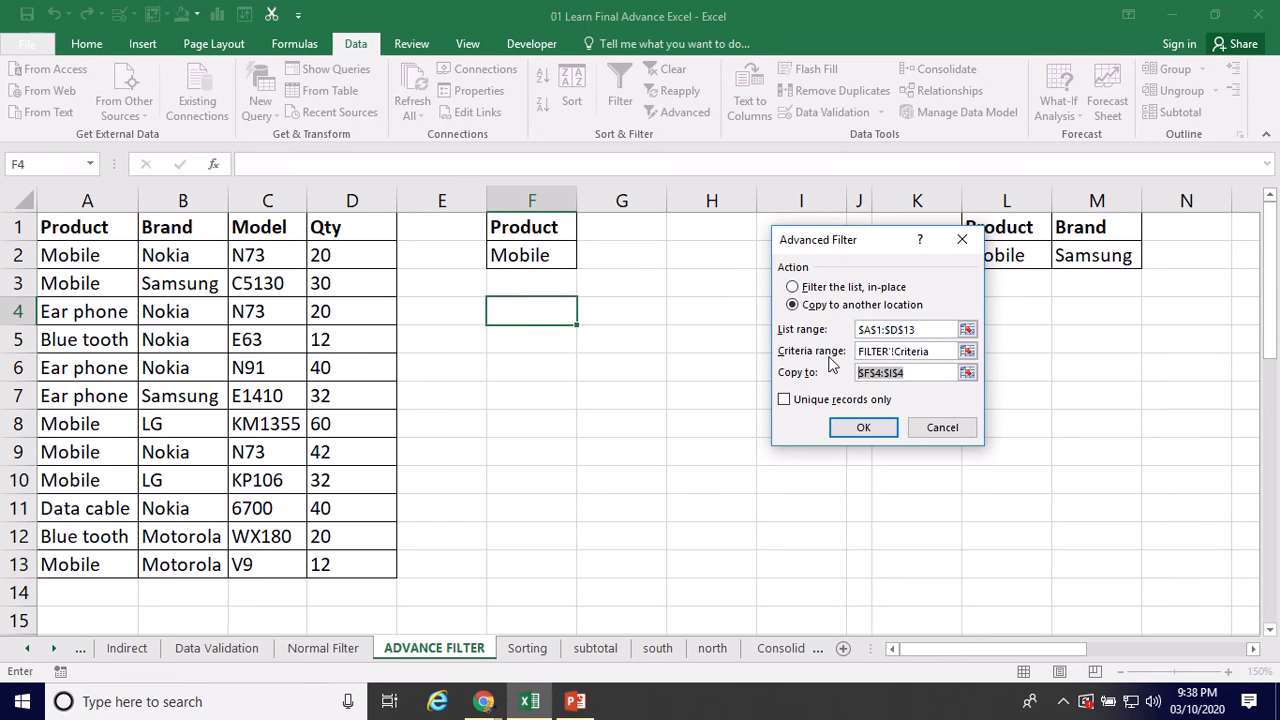
{"action": "left_click", "coordinate": [526, 319]}
{"action": "left_click", "coordinate": [872, 428]}
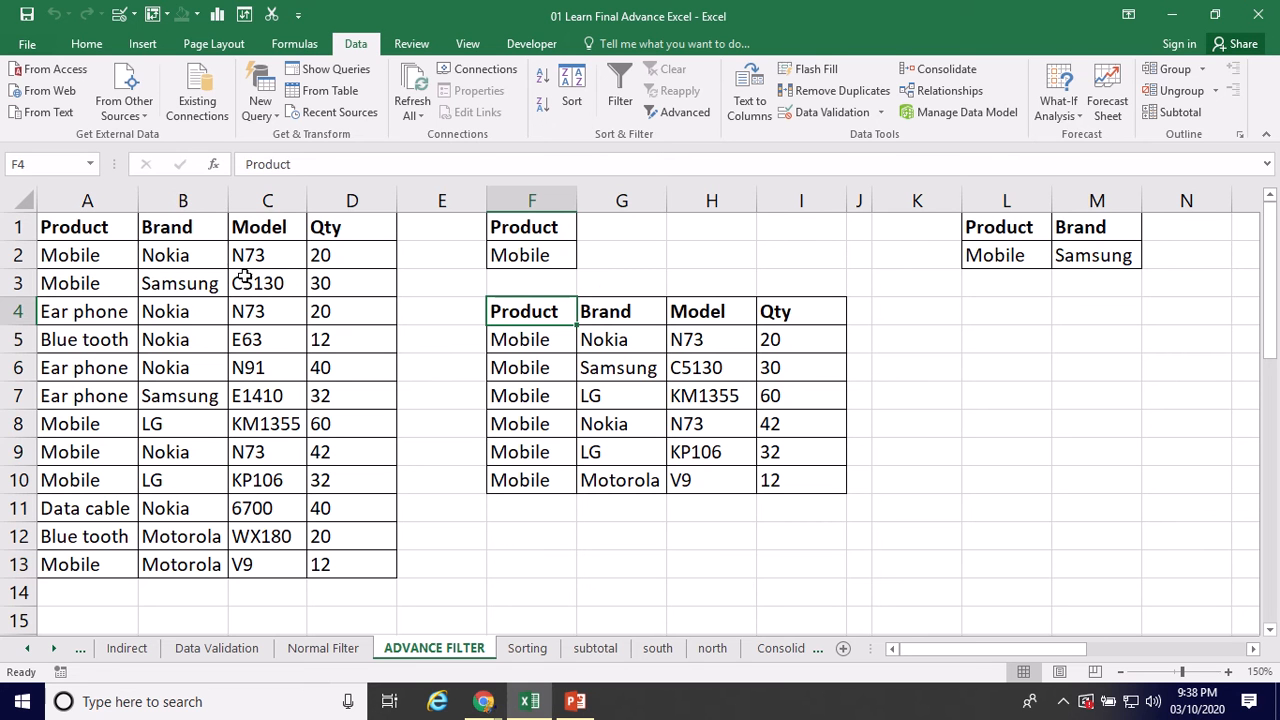
- Copy the header row A1:D1 and paste it at F12
{"action": "left_click_drag", "start_coordinate": [134, 225], "coordinate": [337, 225]}
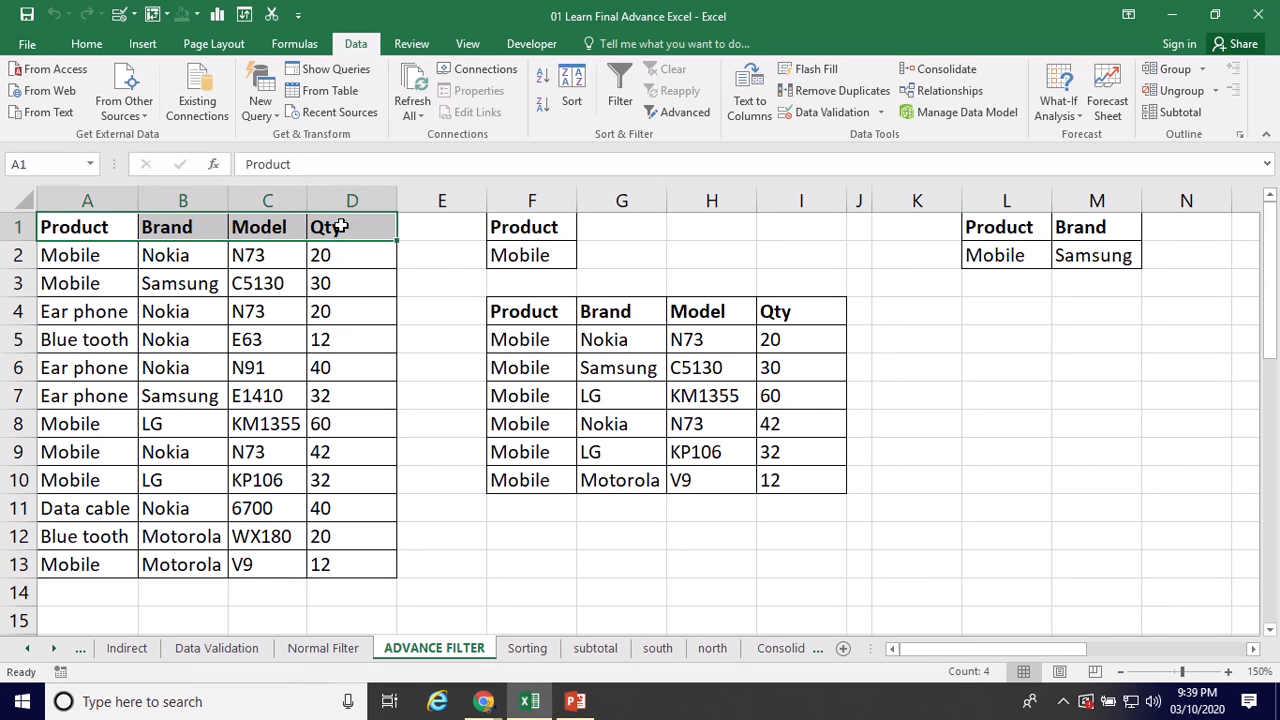
{"action": "key", "text": "ctrl+c"}
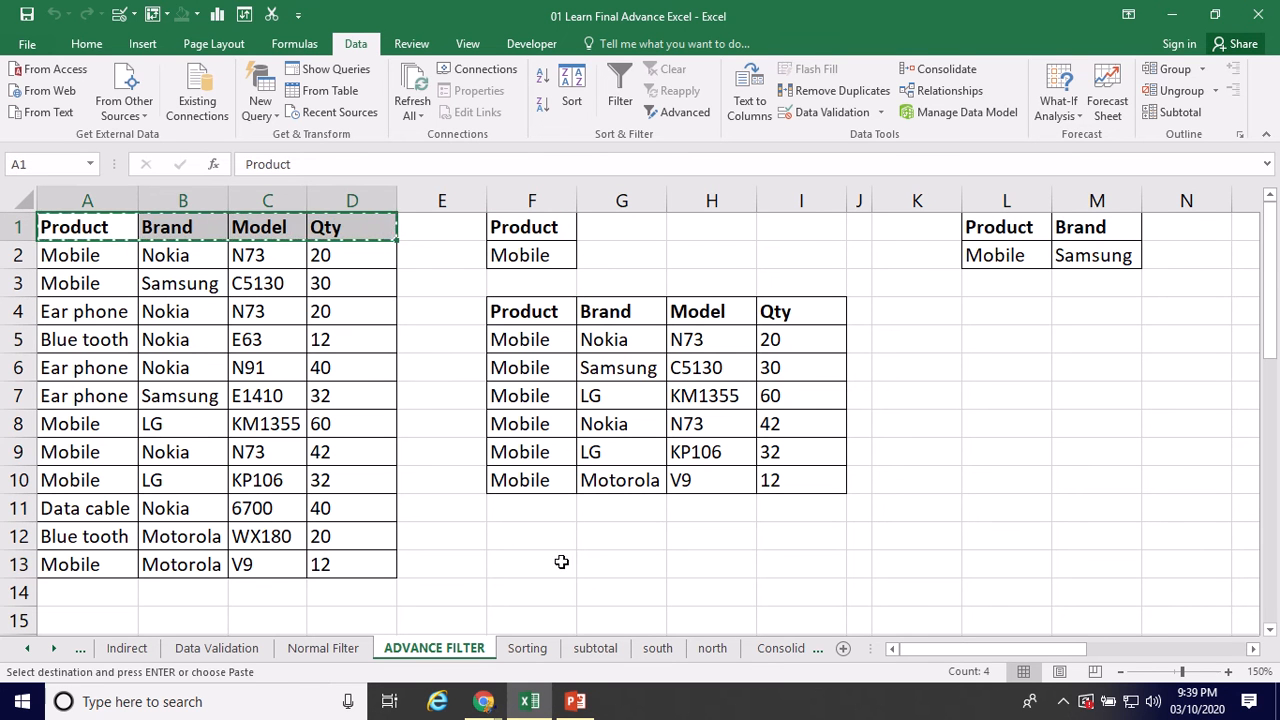
{"action": "left_click", "coordinate": [535, 543]}
{"action": "key", "text": "ctrl+v"}
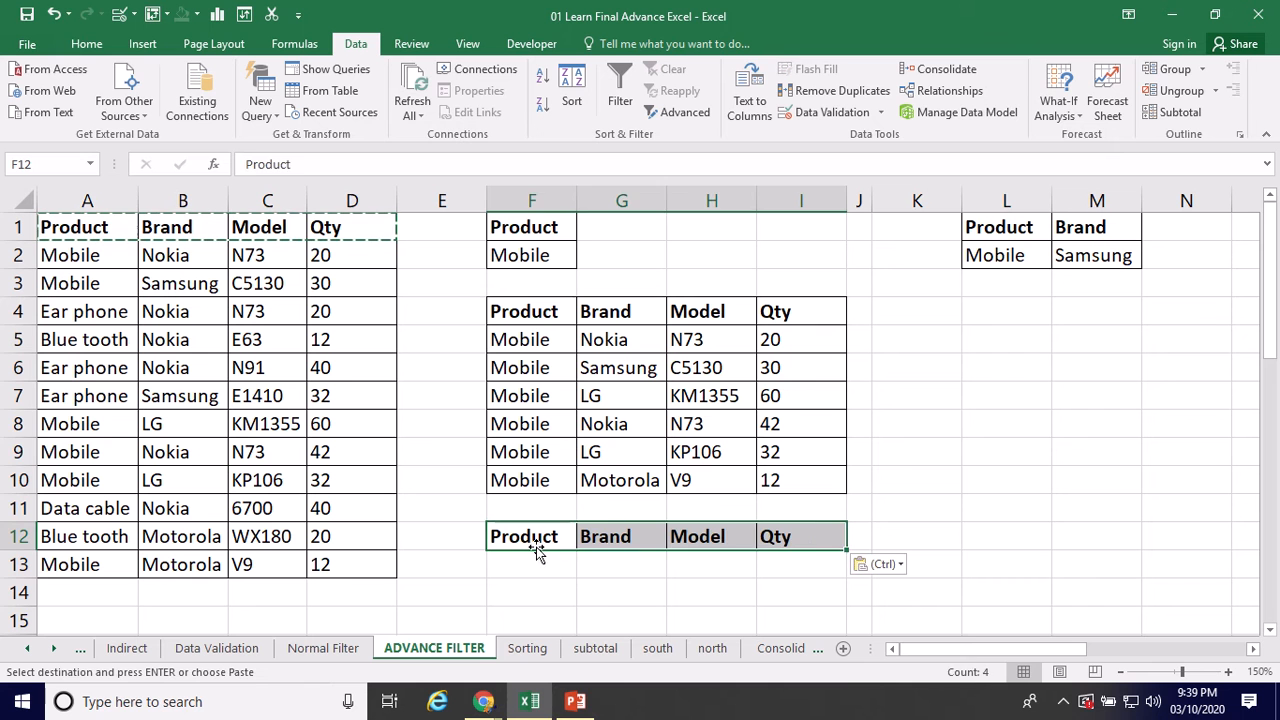
- Move the Qty header from I12 to H12, replacing the Model header there
{"action": "left_click", "coordinate": [818, 537]}
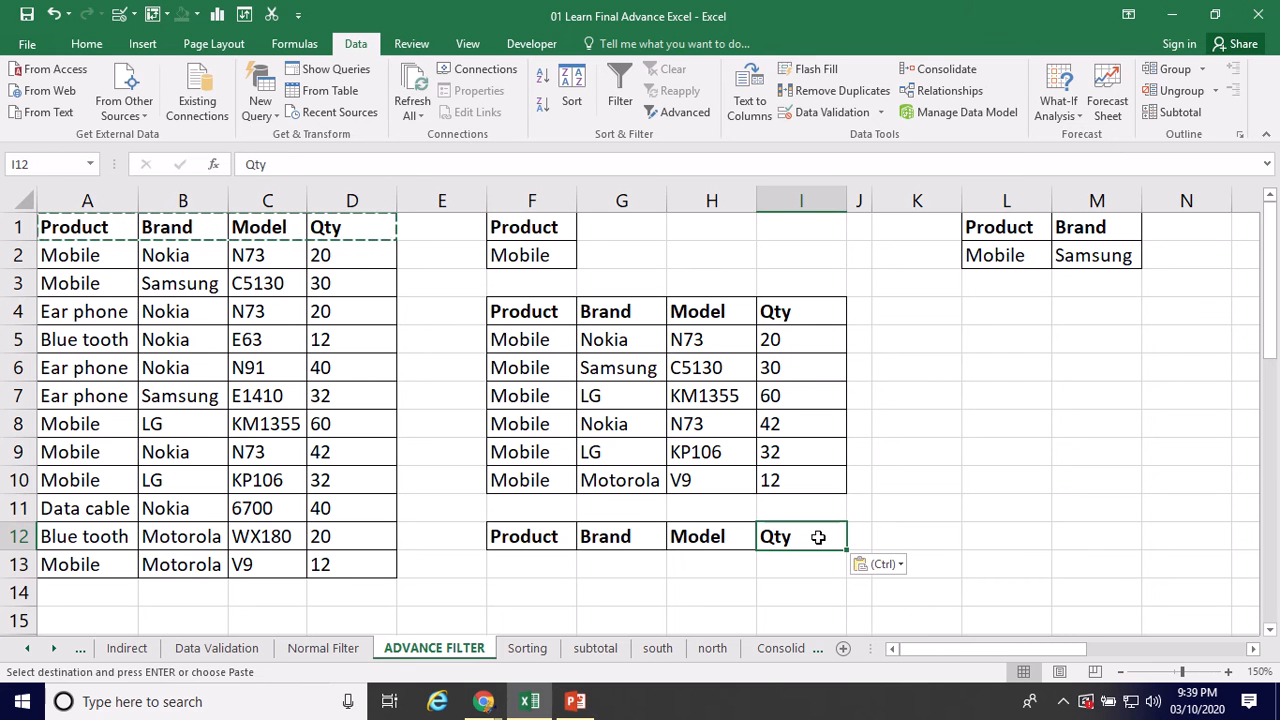
{"action": "key", "text": "ctrl+x"}
{"action": "left_click", "coordinate": [726, 540]}
{"action": "key", "text": "ctrl+v"}
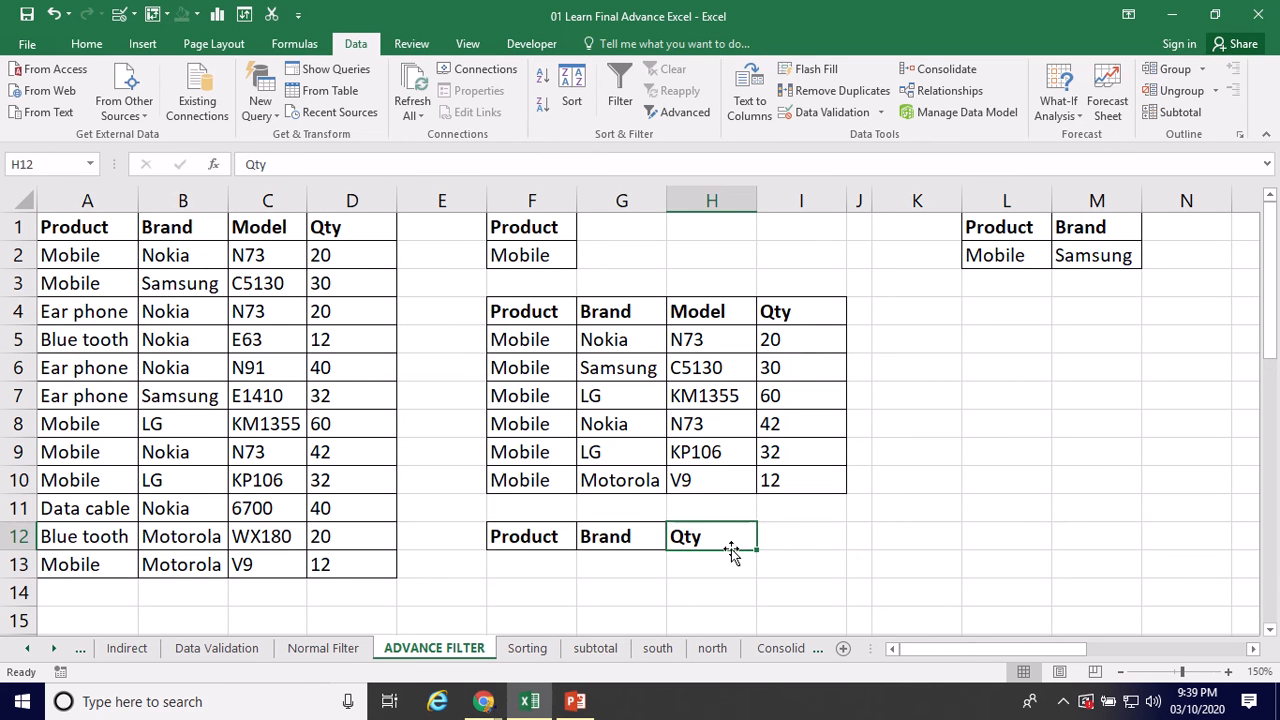
- Start another Advanced Filter that copies to another location, with list range A1:D13 and criteria range F1:F2
{"action": "left_click", "coordinate": [537, 566]}
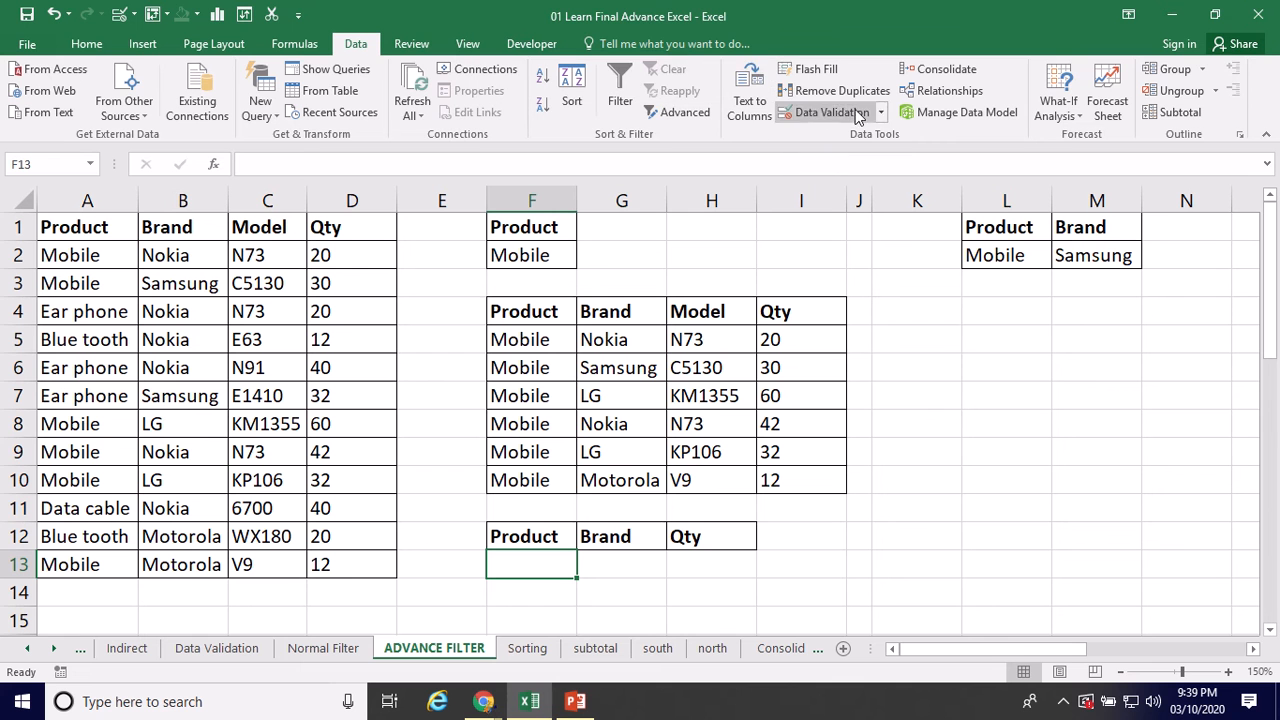
{"action": "left_click", "coordinate": [684, 113]}
{"action": "left_click", "coordinate": [794, 304]}
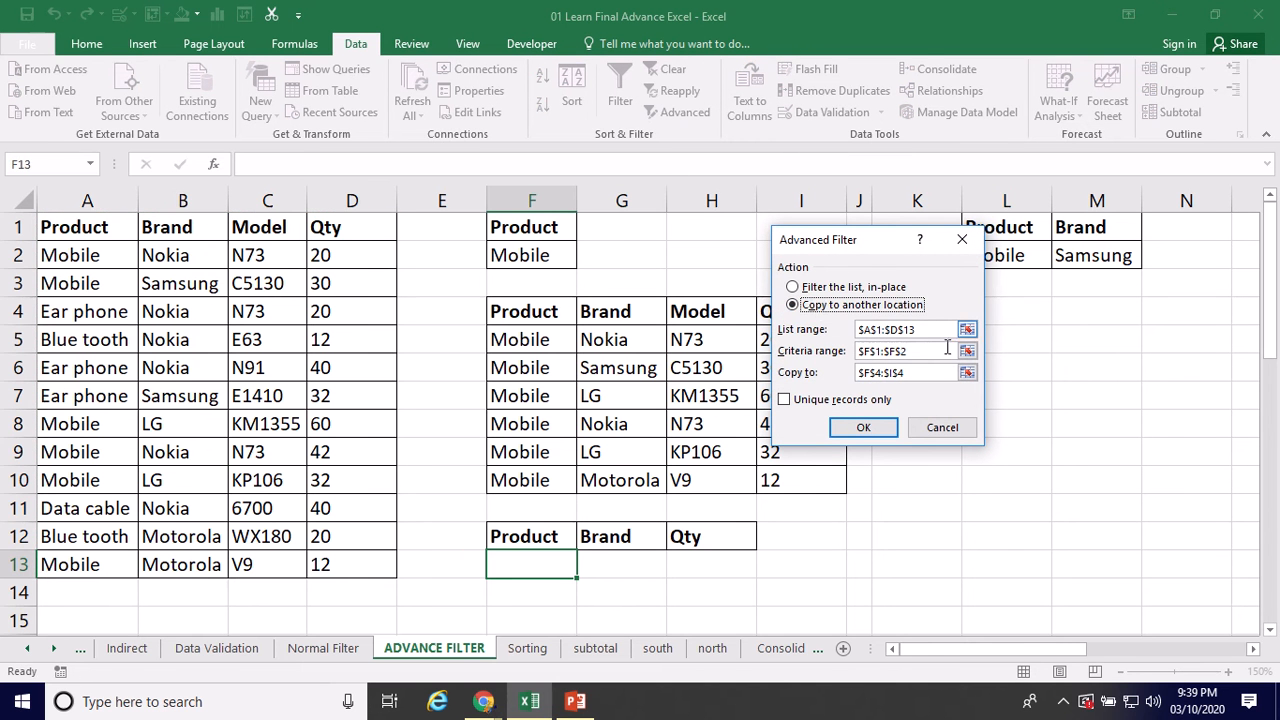
{"action": "left_click", "coordinate": [924, 331]}
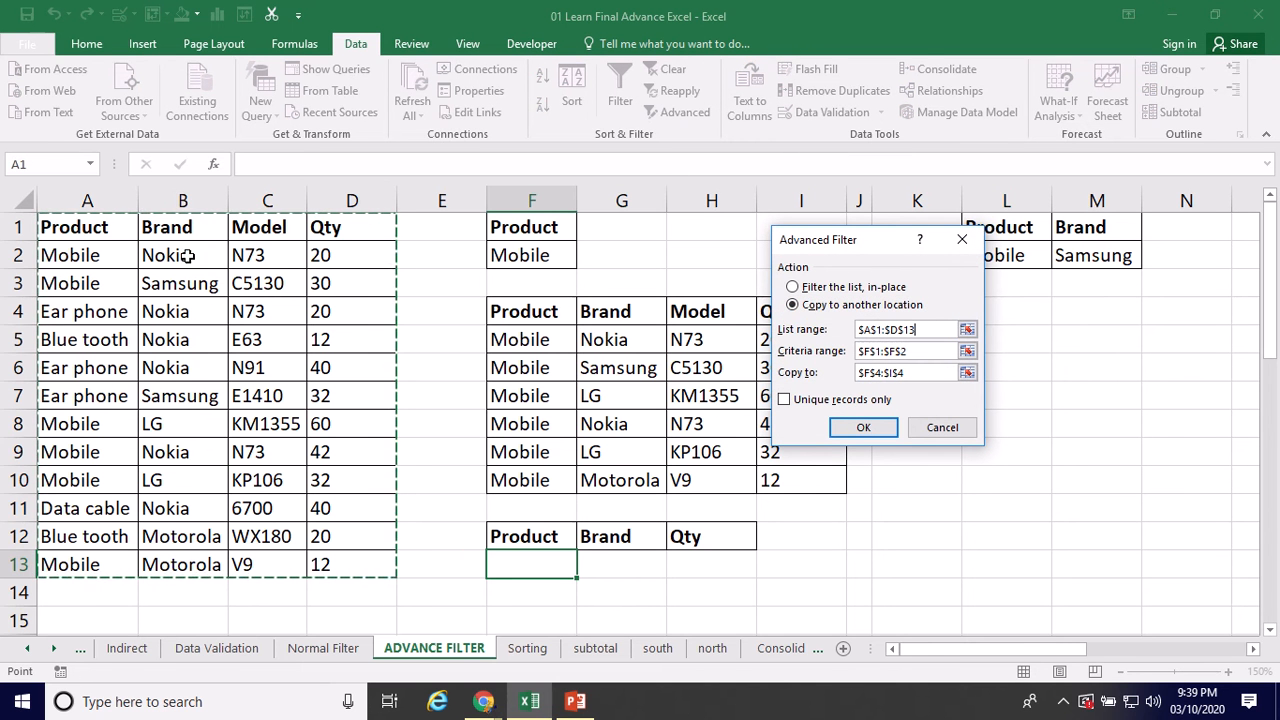
{"action": "left_click", "coordinate": [915, 353]}
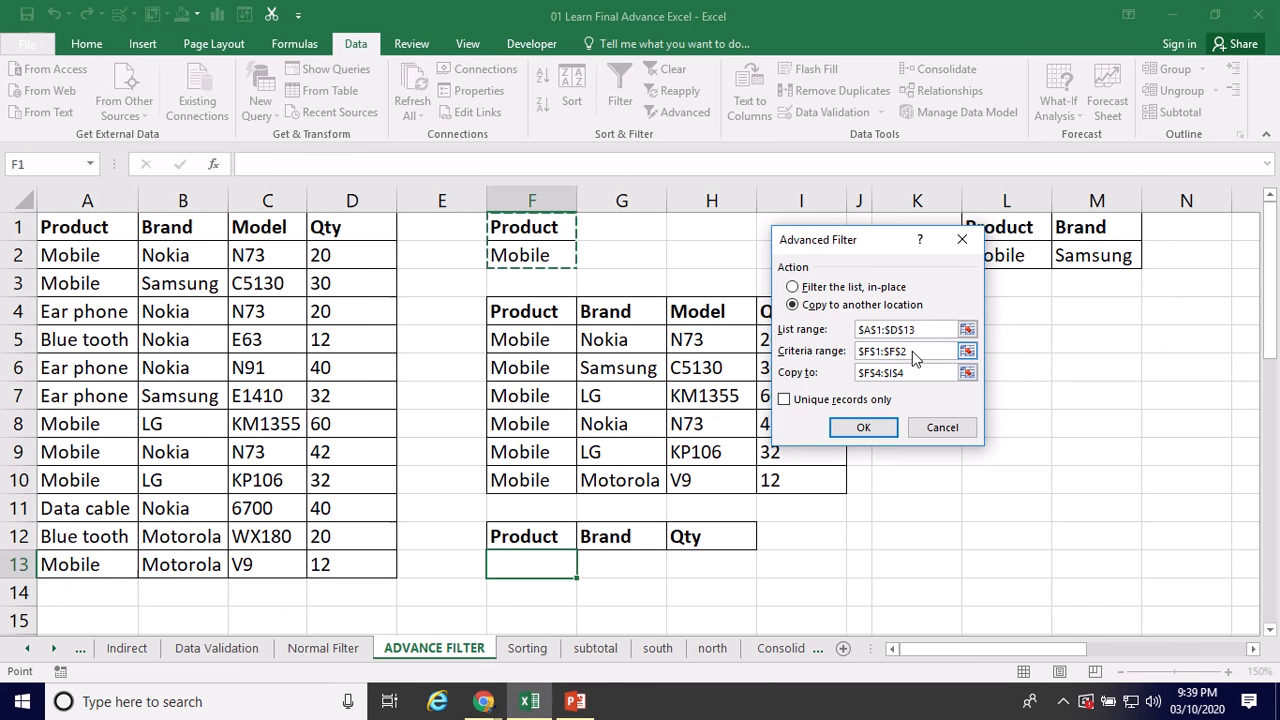
{"action": "left_click_drag", "start_coordinate": [915, 353], "coordinate": [850, 352]}
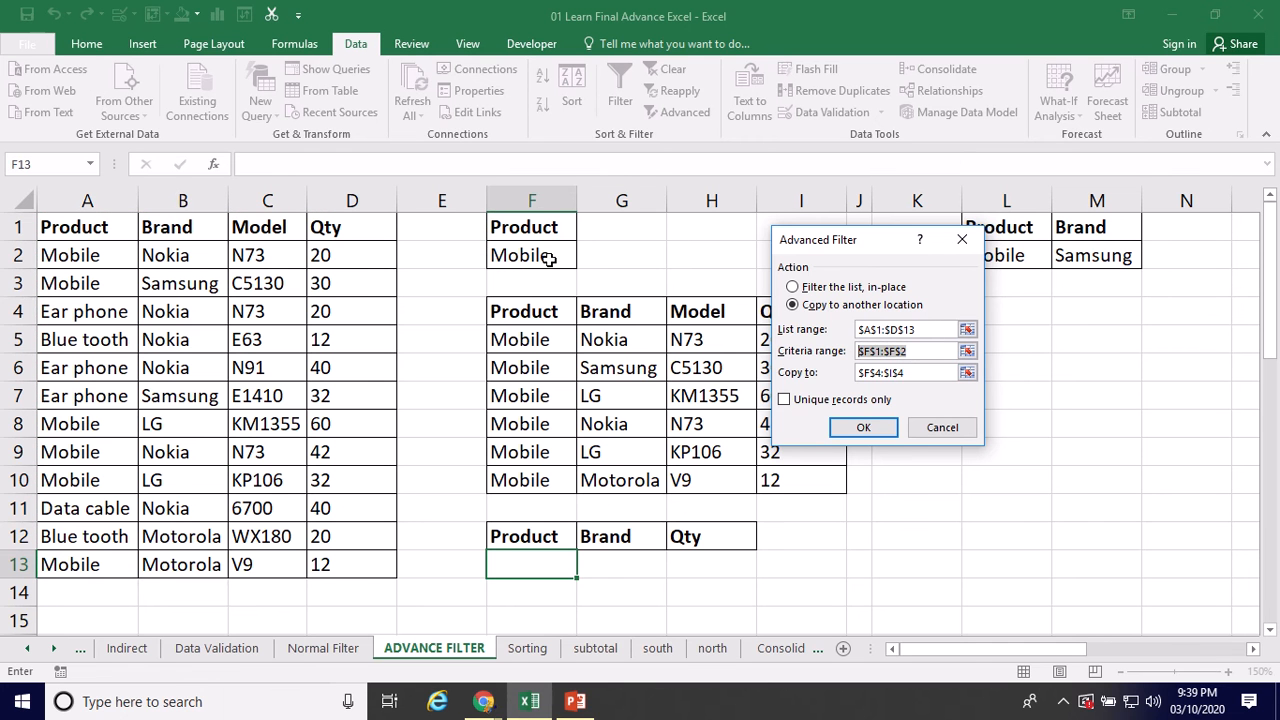
{"action": "left_click", "coordinate": [537, 228]}
{"action": "left_click_drag", "start_coordinate": [537, 228], "coordinate": [537, 258]}
- Set the Product, Brand and Qty headers F12:H12 as the copy destination, run the Advanced Filter and review the extracted rows
{"action": "left_click", "coordinate": [903, 375]}
{"action": "left_click_drag", "start_coordinate": [901, 375], "coordinate": [856, 374]}
{"action": "left_click_drag", "start_coordinate": [549, 529], "coordinate": [703, 537]}
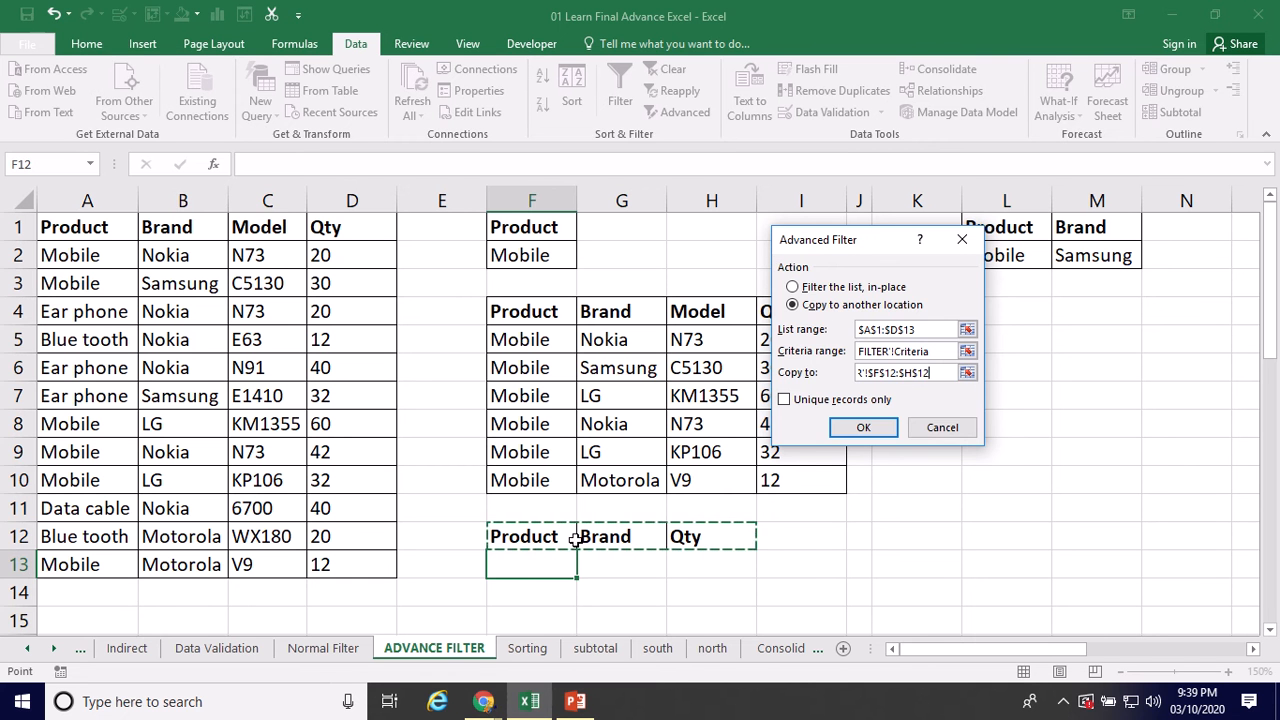
{"action": "left_click", "coordinate": [886, 430]}
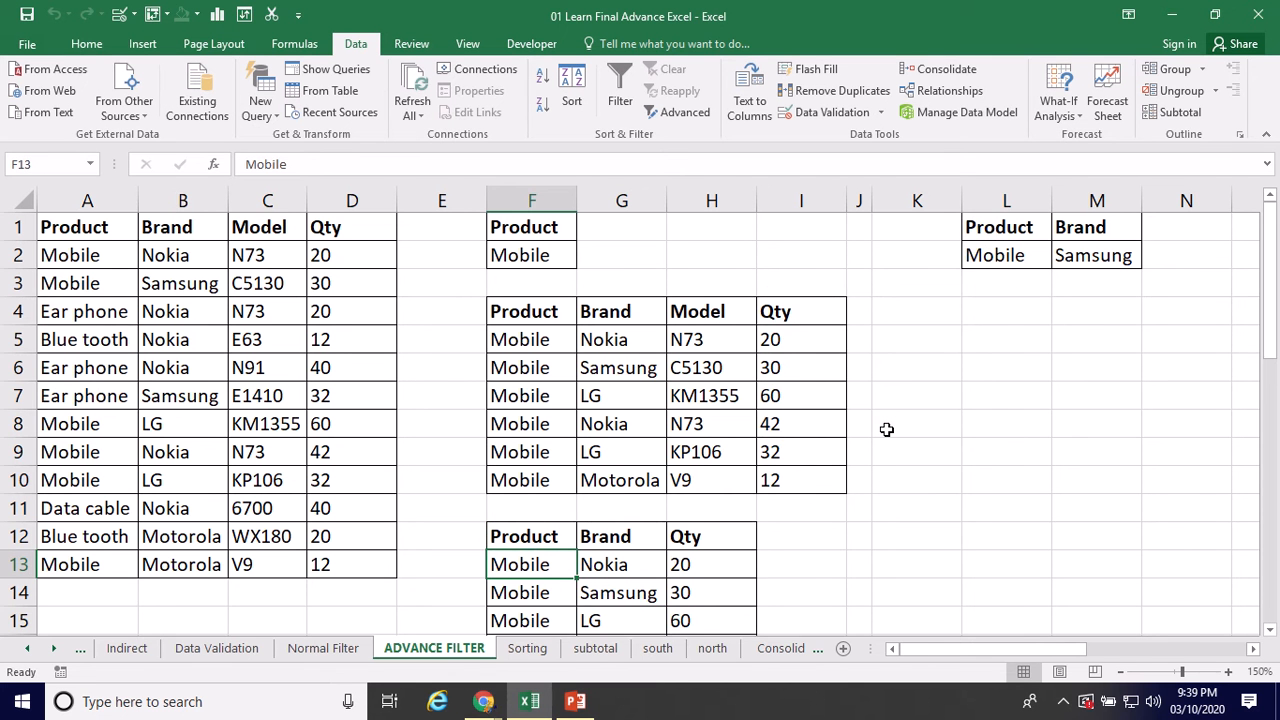
{"action": "scroll", "coordinate": [886, 430], "scroll_direction": "down", "scroll_amount": 2}
{"action": "scroll", "coordinate": [886, 430], "scroll_direction": "up", "scroll_amount": 2}
- Delete the empty column K and undo the deletion
{"action": "left_click", "coordinate": [920, 198]}
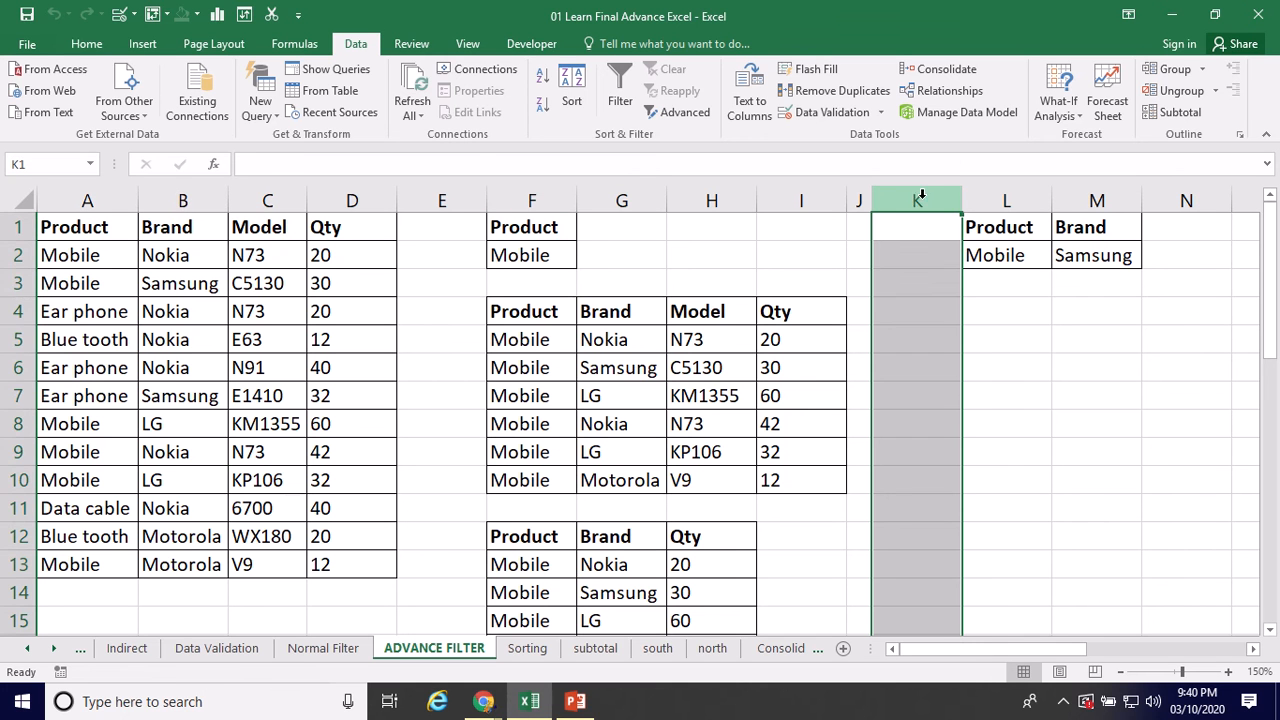
{"action": "key", "text": "ctrl+minus"}
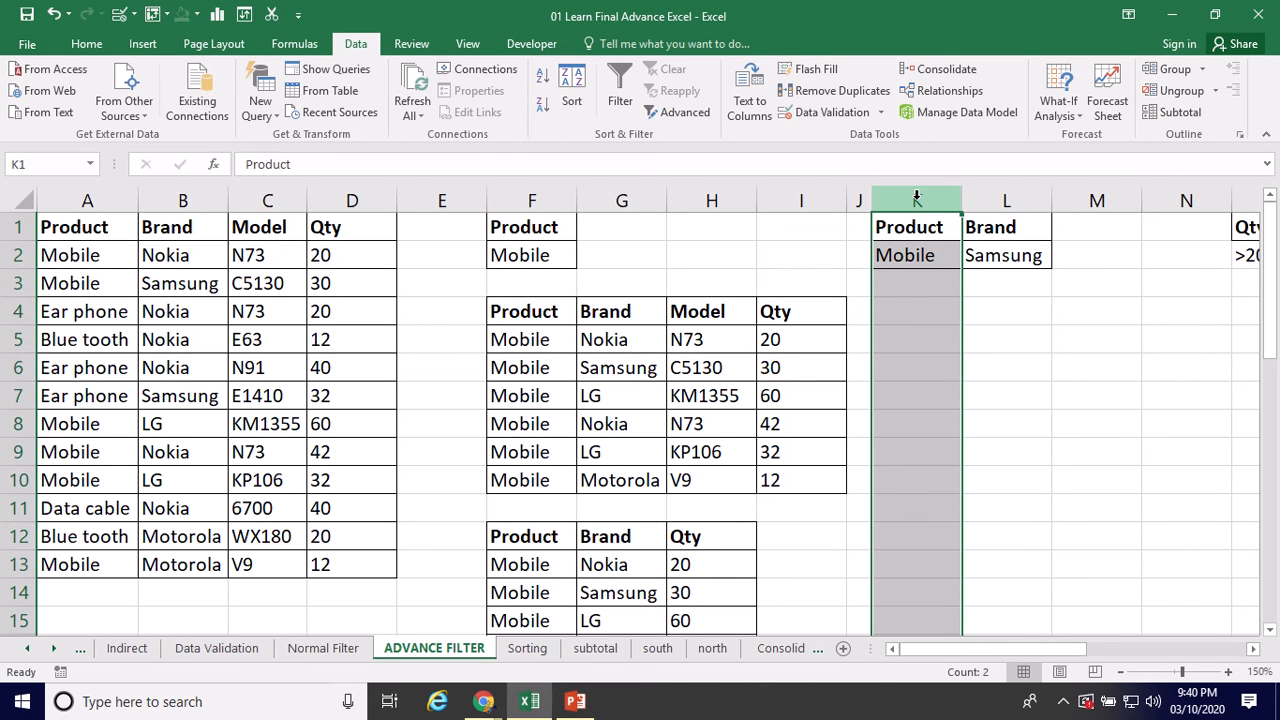
{"action": "key", "text": "ctrl+z"}
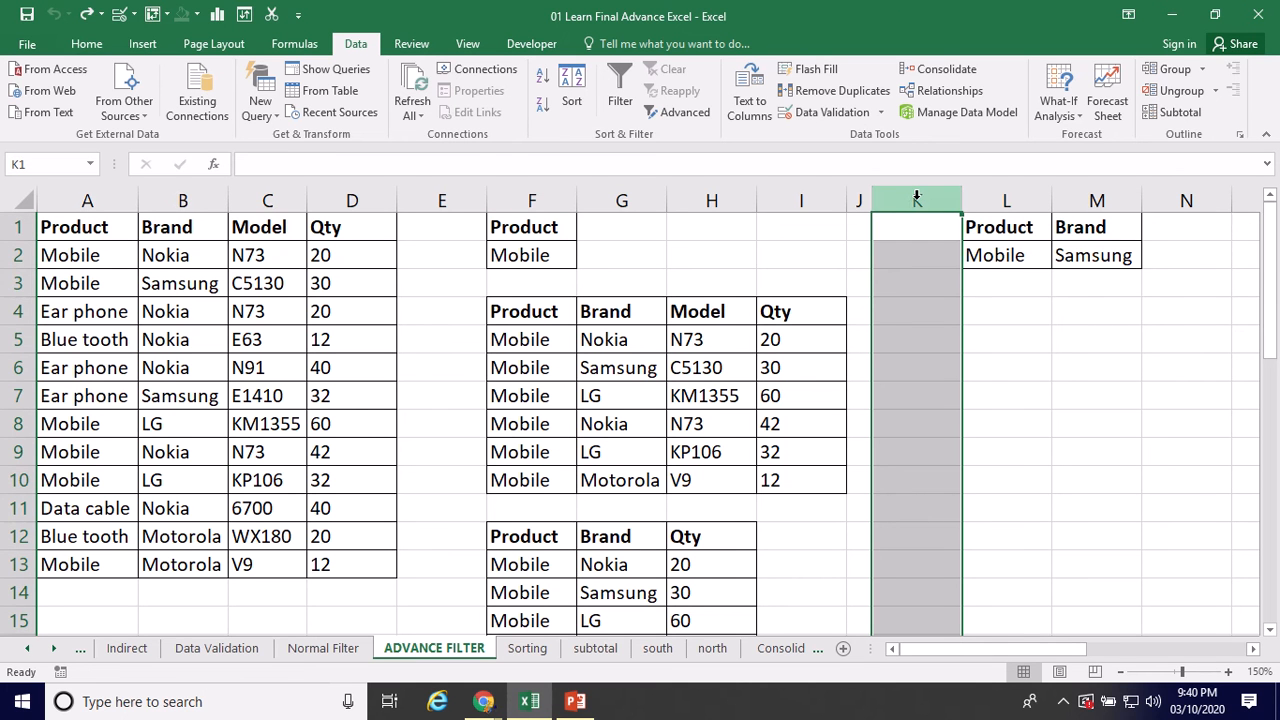
- From K4, start an Advanced Filter that copies list range A1:D13 elsewhere, using the Mobile and Samsung criteria L1:M2
{"action": "left_click", "coordinate": [915, 311]}
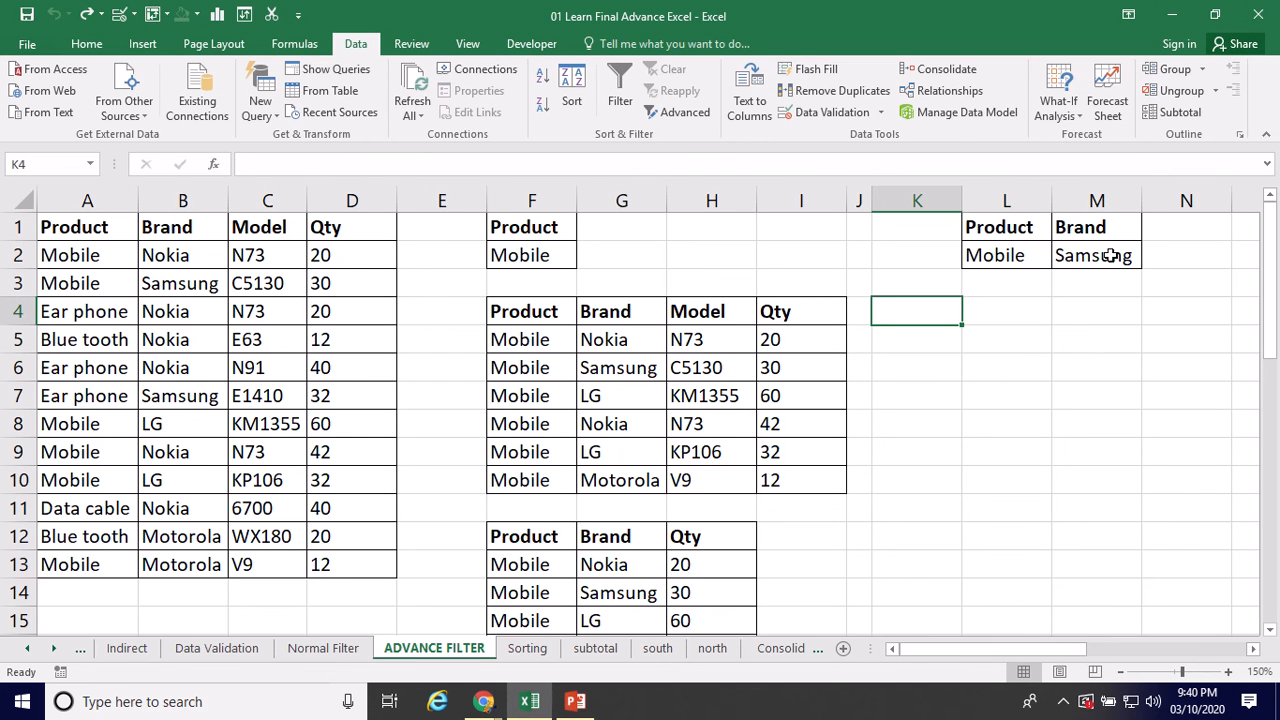
{"action": "left_click", "coordinate": [684, 112]}
{"action": "left_click", "coordinate": [840, 306]}
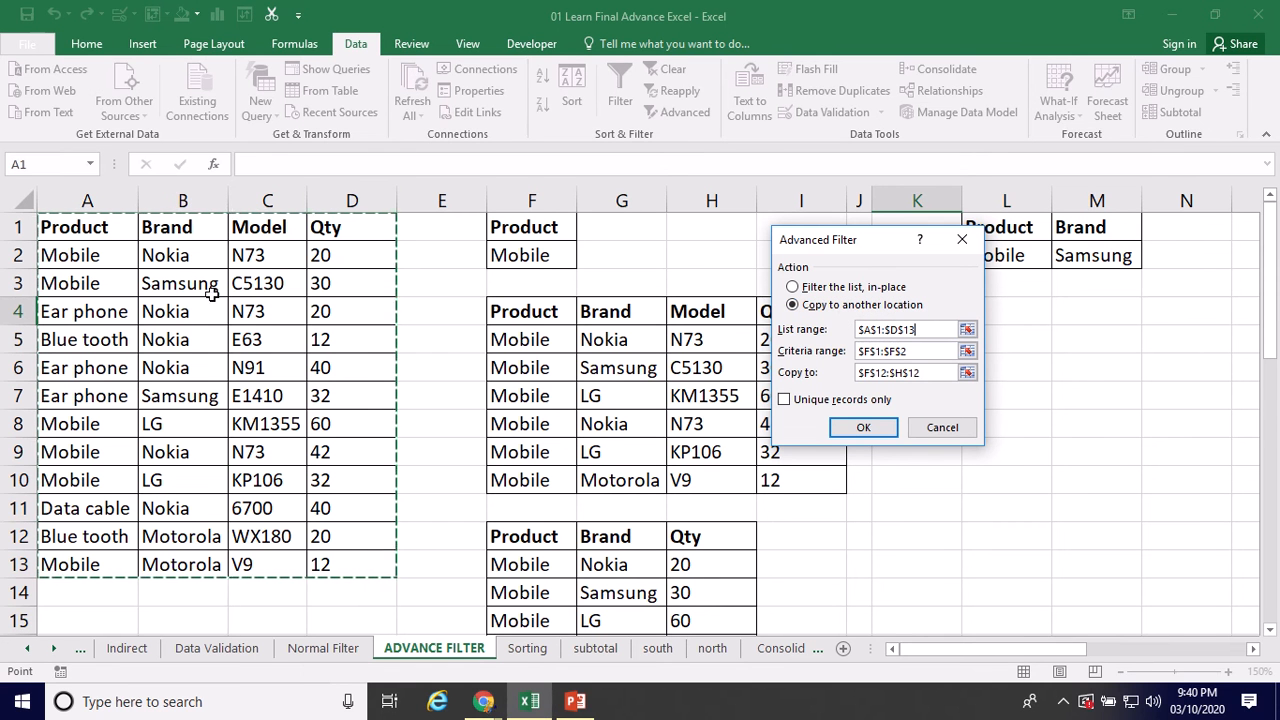
{"action": "left_click", "coordinate": [920, 351]}
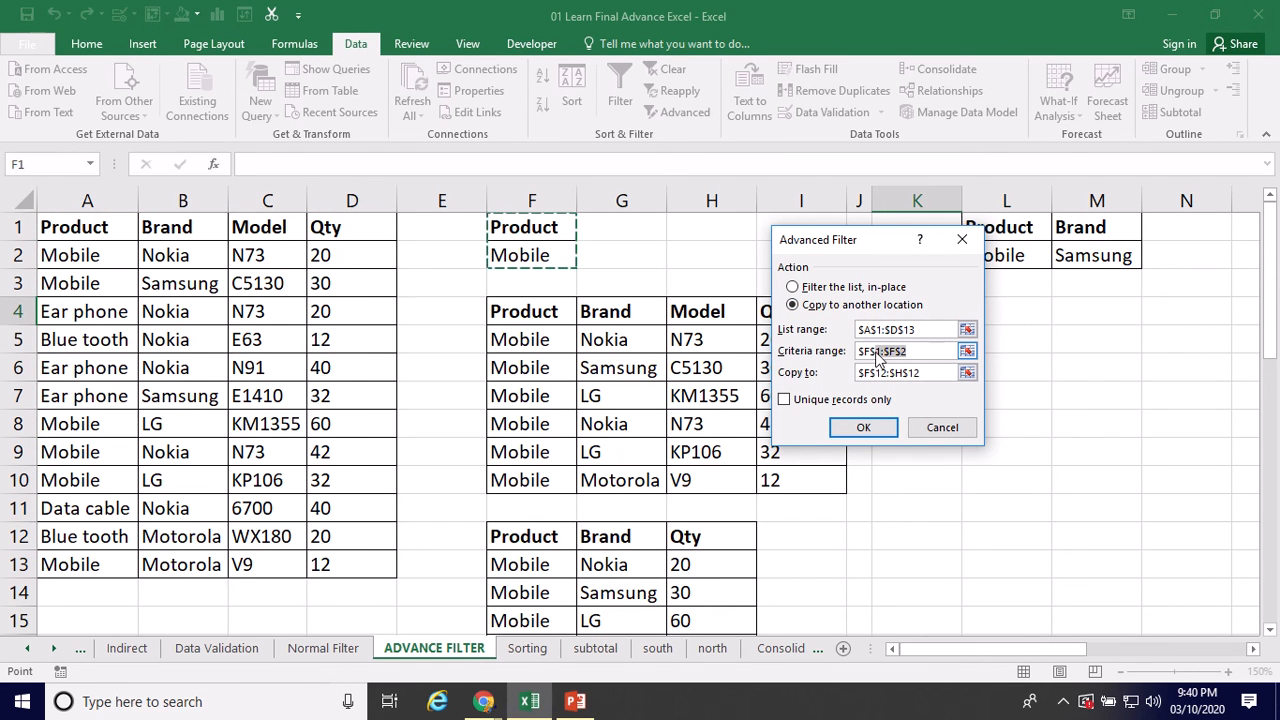
{"action": "left_click_drag", "start_coordinate": [855, 358], "coordinate": [855, 353]}
{"action": "left_click_drag", "start_coordinate": [1030, 227], "coordinate": [1090, 254]}
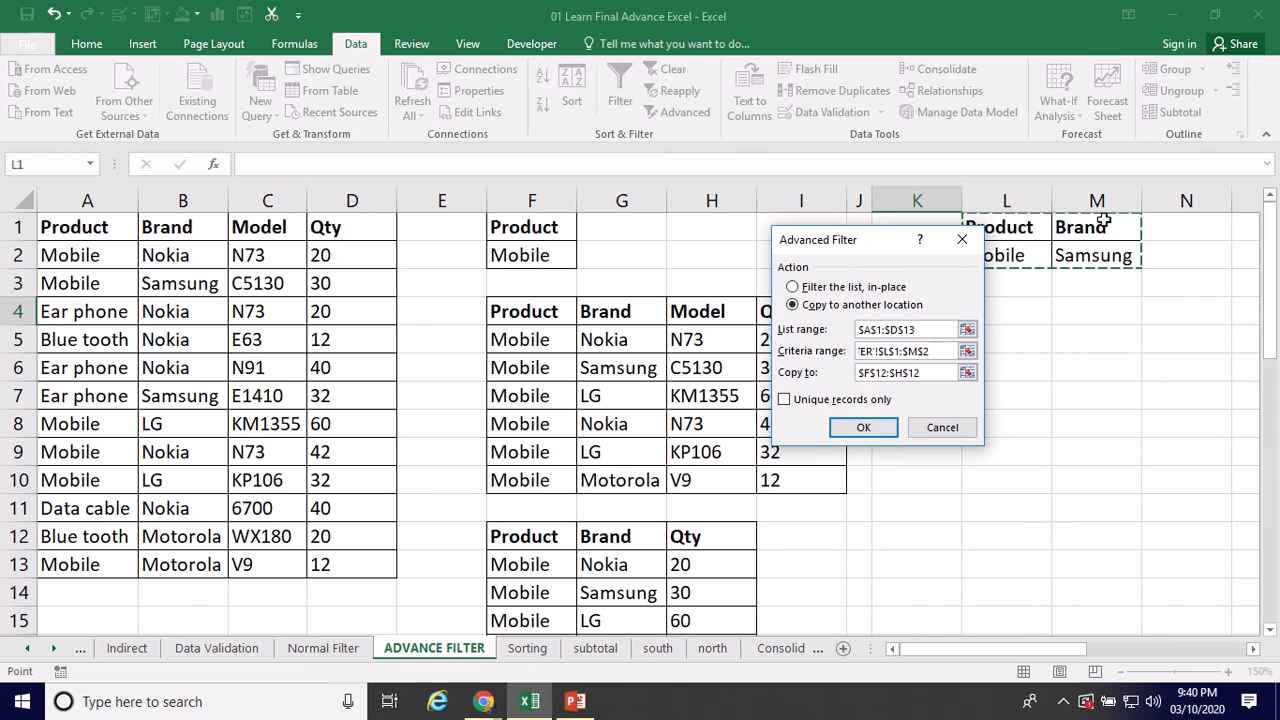
- Set K4 as the copy destination, run the Advanced Filter and compare its result with rows F6:I6 and A3:D3
{"action": "left_click", "coordinate": [925, 373]}
{"action": "left_click_drag", "start_coordinate": [925, 375], "coordinate": [846, 375]}
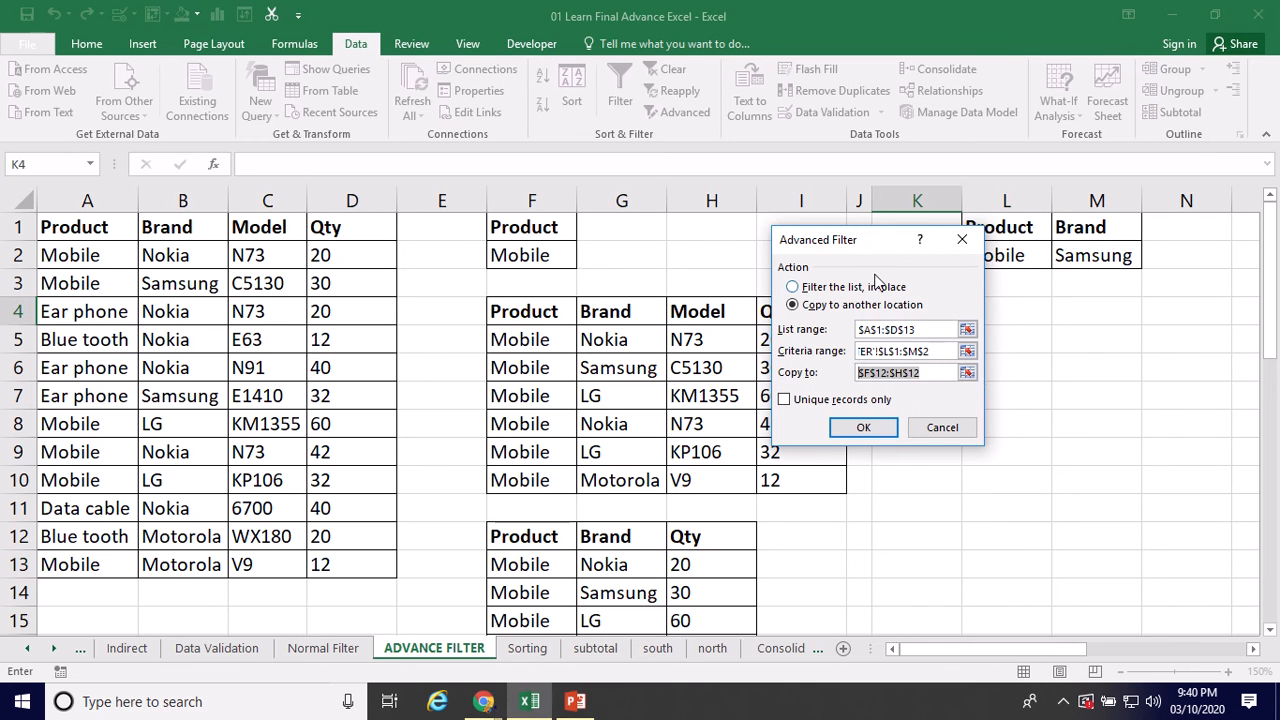
{"action": "left_click_drag", "start_coordinate": [870, 244], "coordinate": [749, 221]}
{"action": "left_click", "coordinate": [903, 311]}
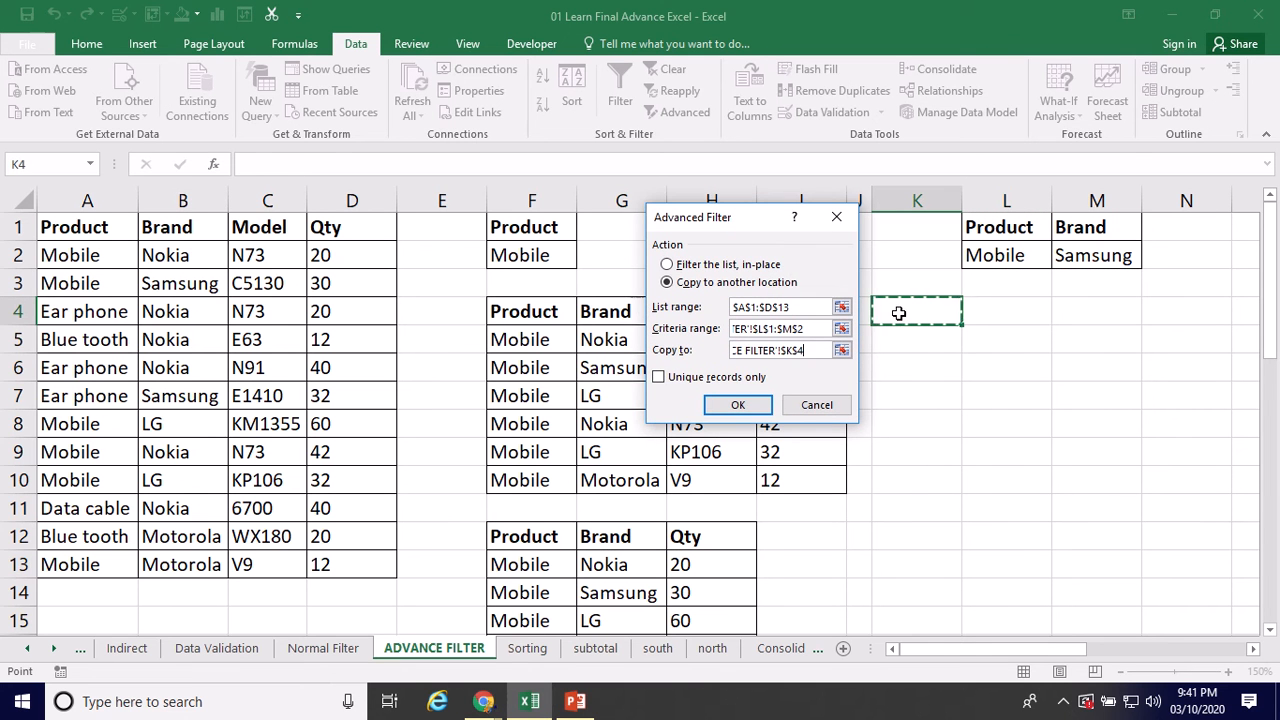
{"action": "left_click", "coordinate": [748, 406]}
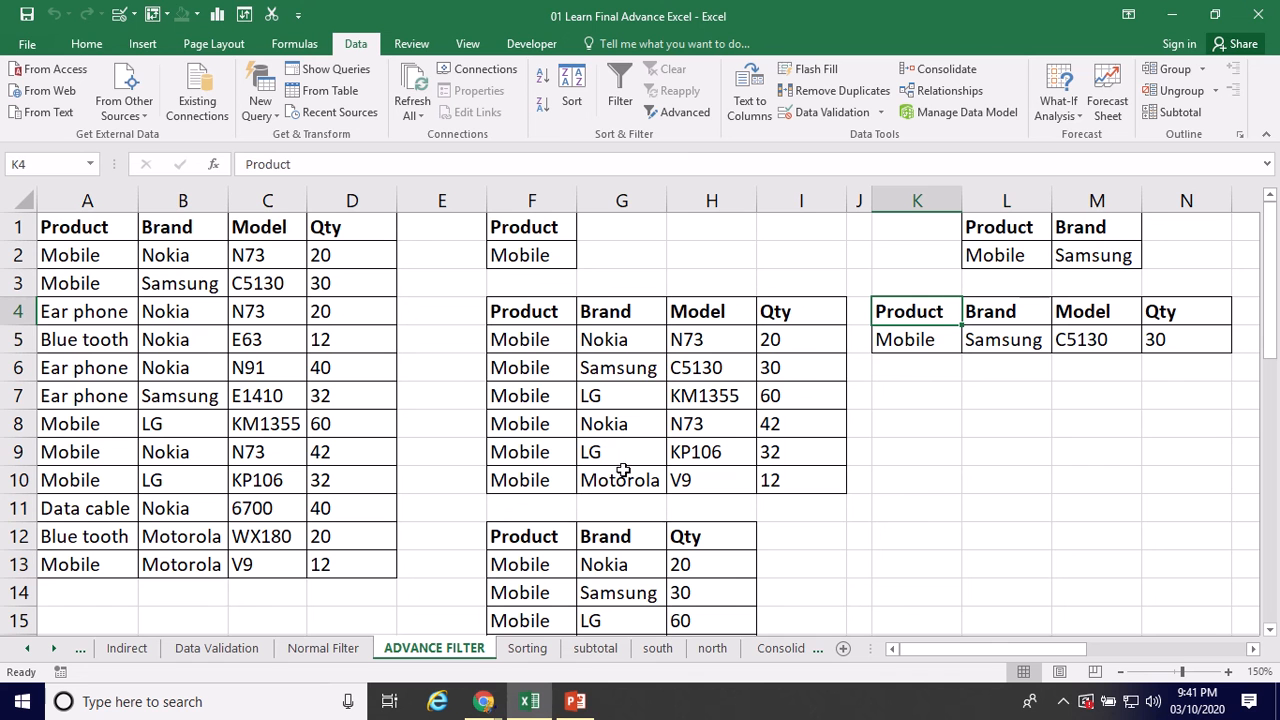
{"action": "left_click_drag", "start_coordinate": [527, 367], "coordinate": [790, 368]}
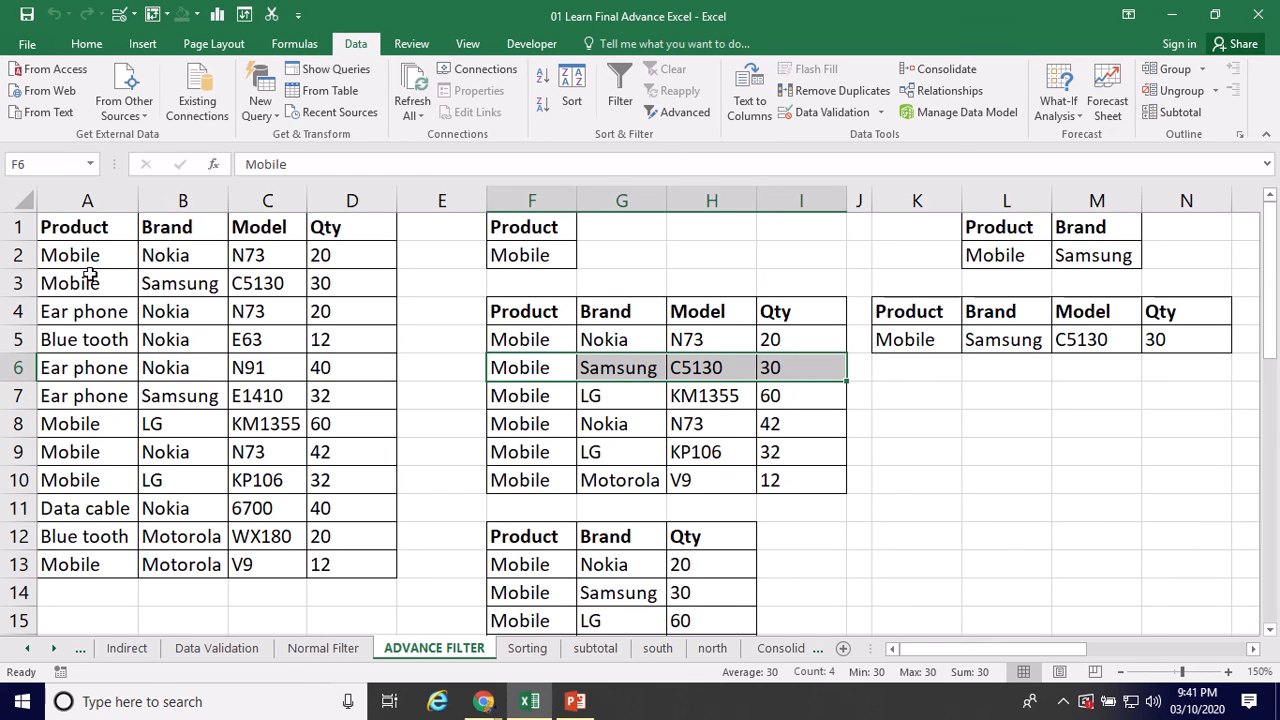
{"action": "left_click_drag", "start_coordinate": [90, 285], "coordinate": [335, 285]}
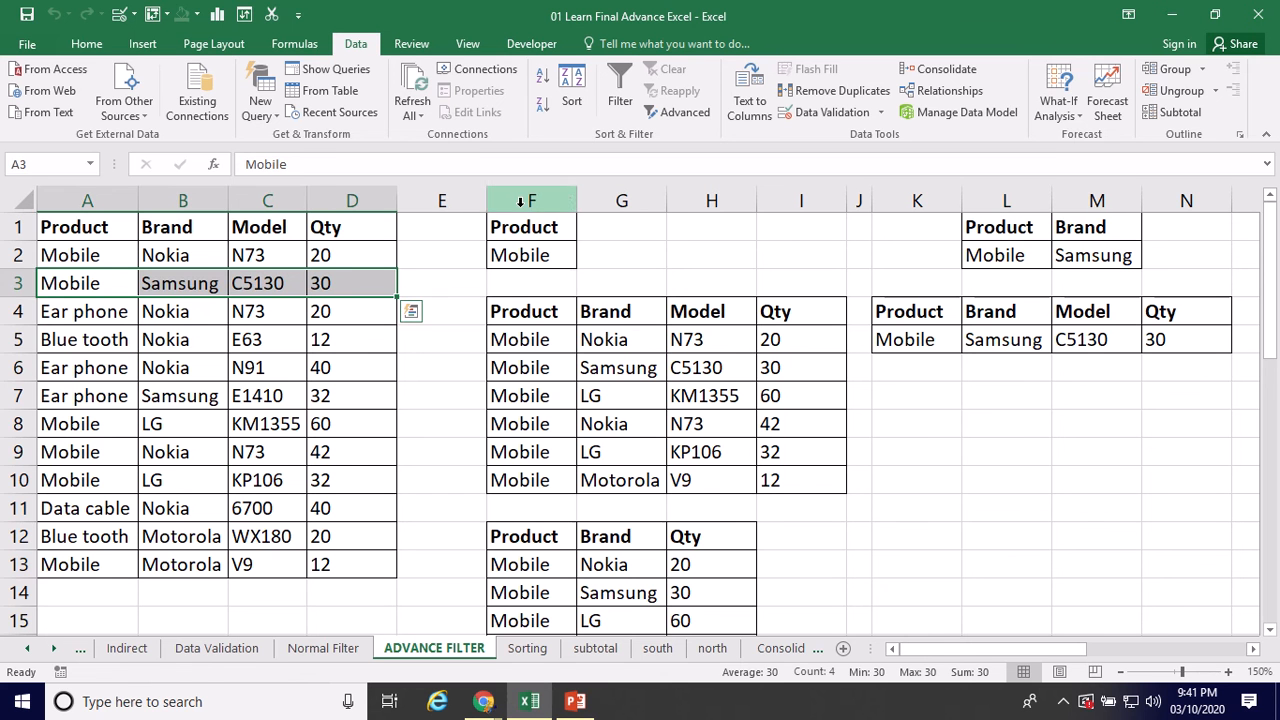
- Hide columns F through N and select P3 below the >20 quantity criterion
{"action": "left_click_drag", "start_coordinate": [526, 200], "coordinate": [1213, 214]}
{"action": "left_click", "coordinate": [86, 44]}
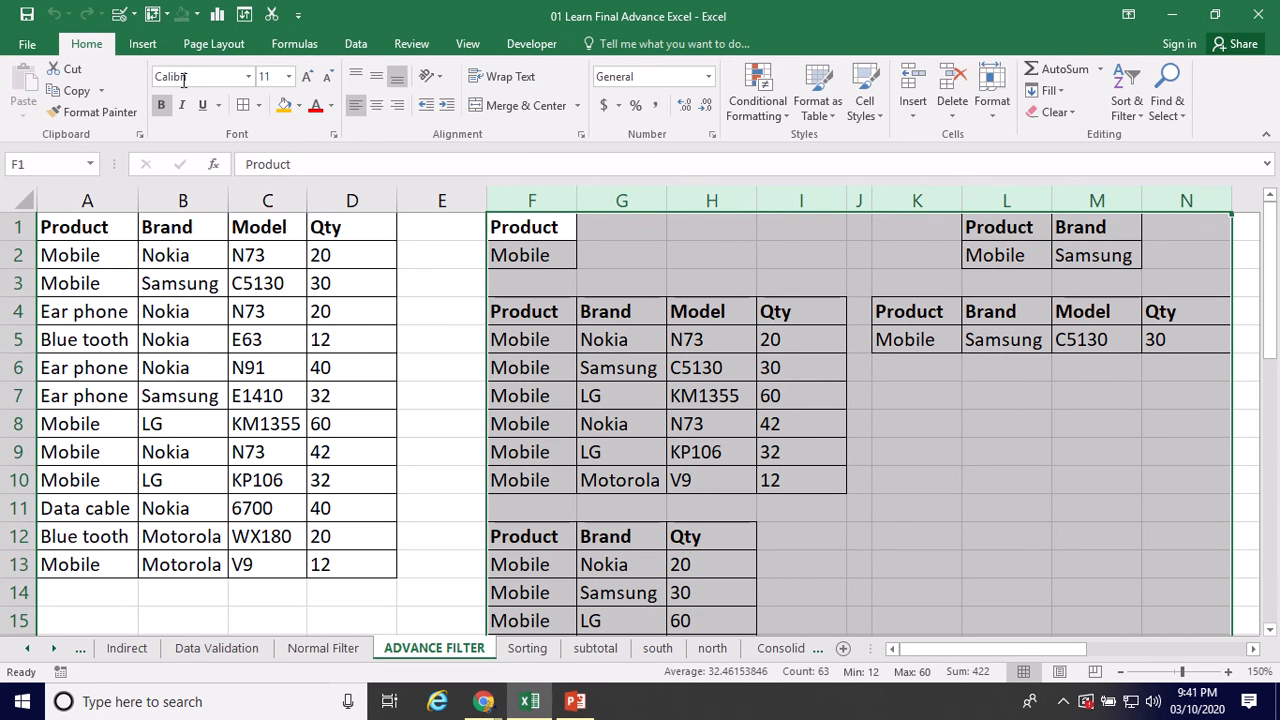
{"action": "left_click", "coordinate": [990, 112]}
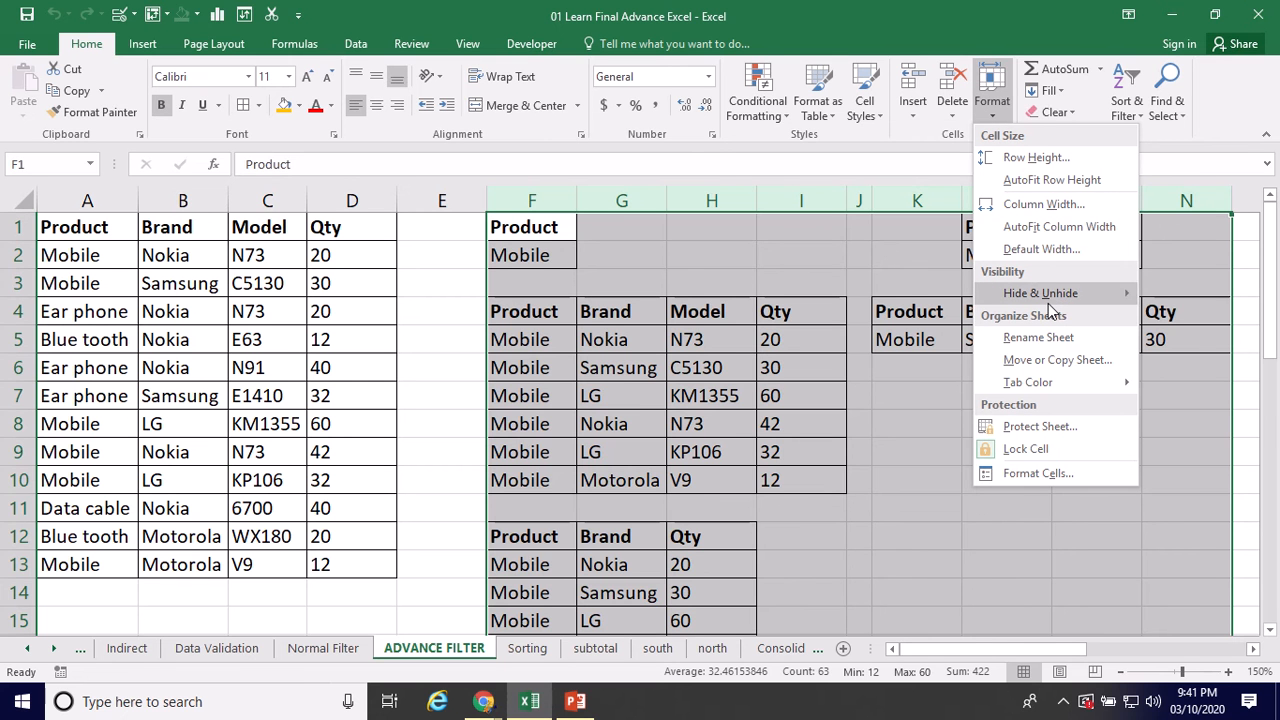
{"action": "mouse_move", "coordinate": [1049, 306]}
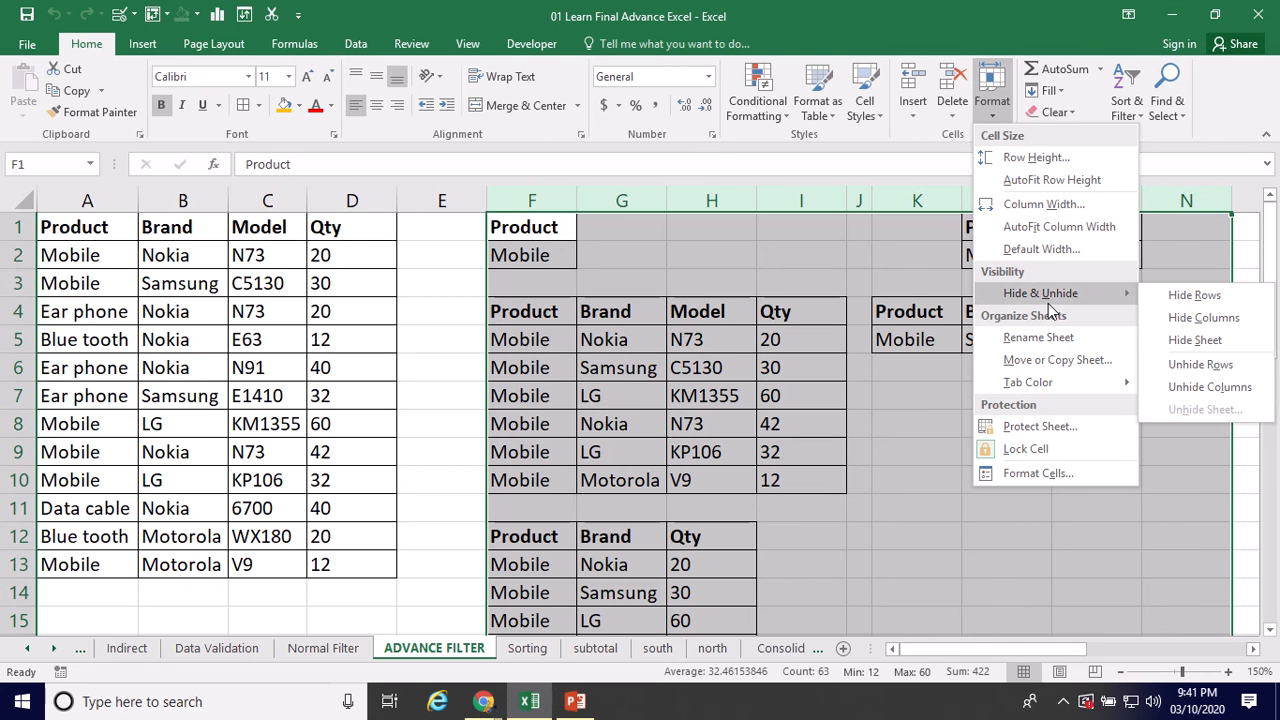
{"action": "left_click", "coordinate": [1193, 318]}
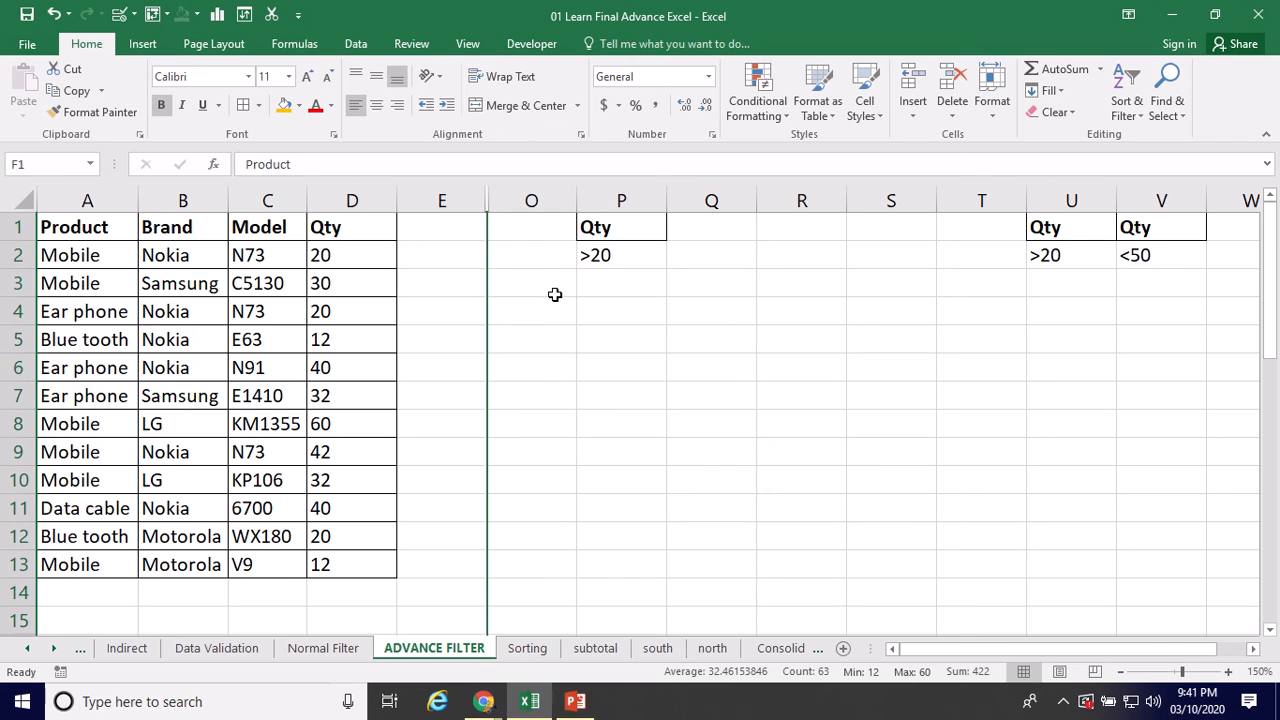
{"action": "left_click", "coordinate": [590, 288]}
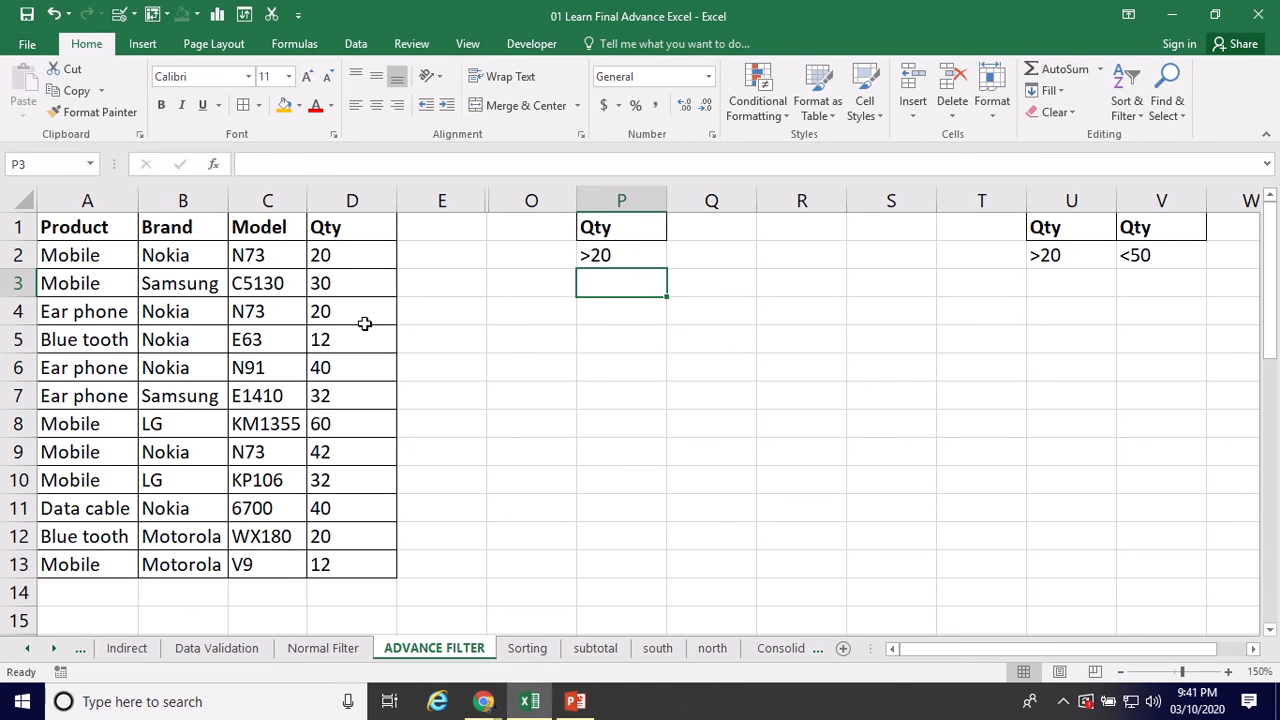
- From O4, start an Advanced Filter that copies list range A1:D13 elsewhere, using the >20 quantity criterion in P1:P2
{"action": "left_click", "coordinate": [522, 305]}
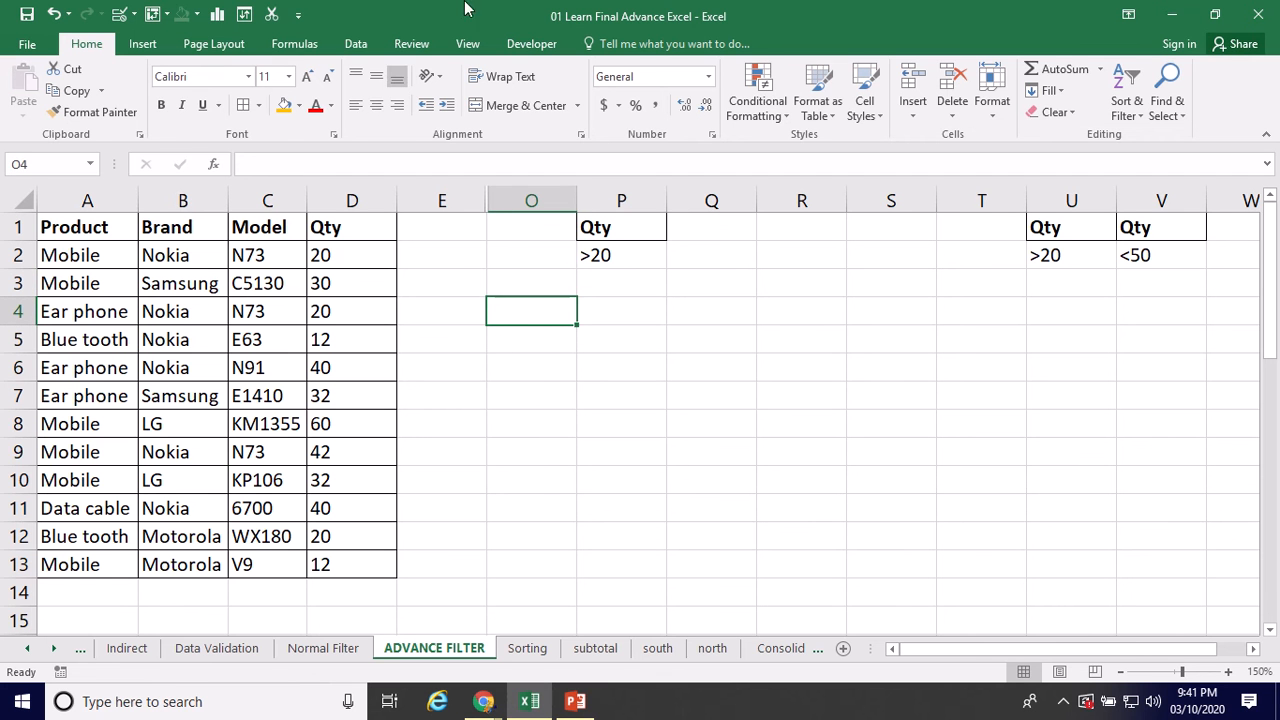
{"action": "left_click", "coordinate": [356, 46]}
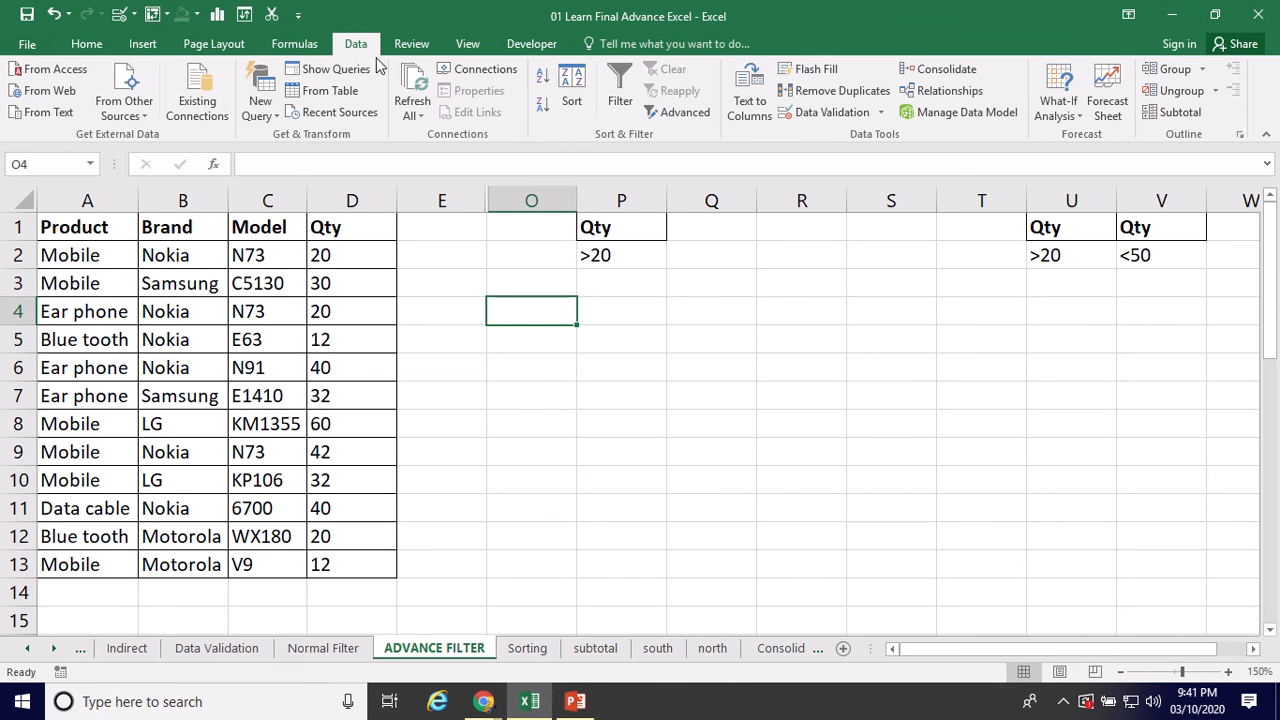
{"action": "left_click", "coordinate": [676, 112]}
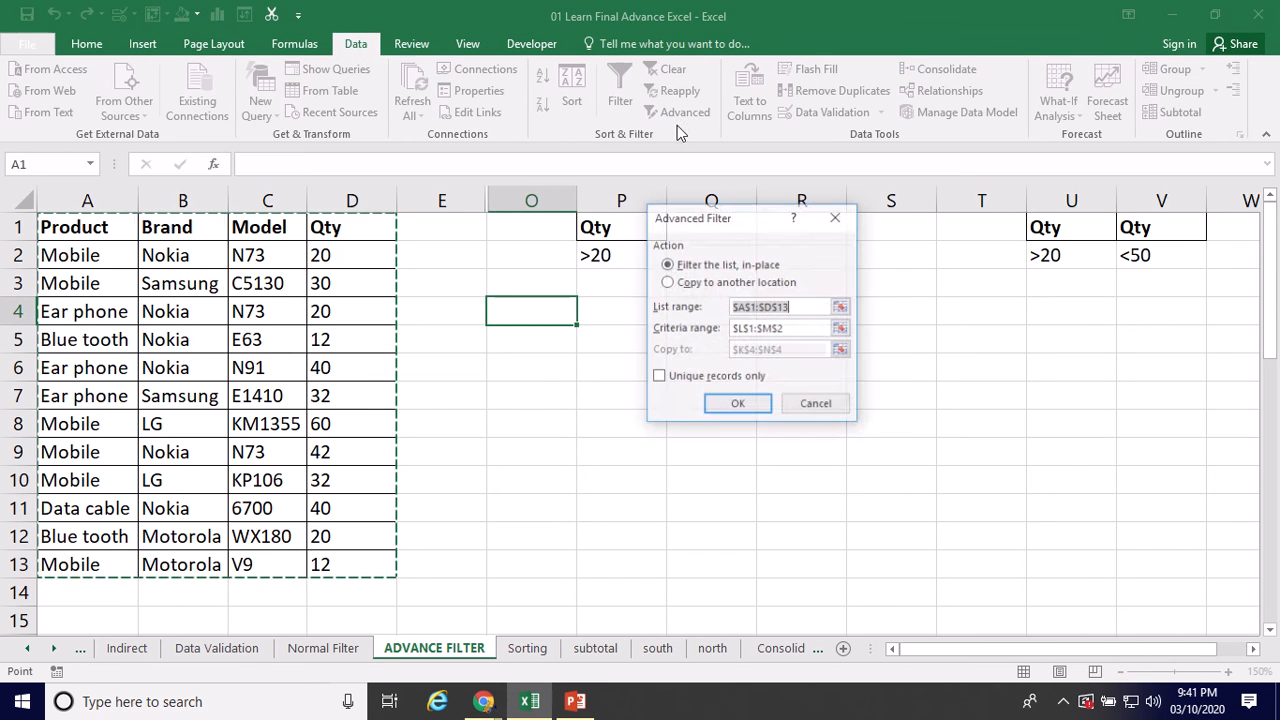
{"action": "left_click", "coordinate": [707, 284]}
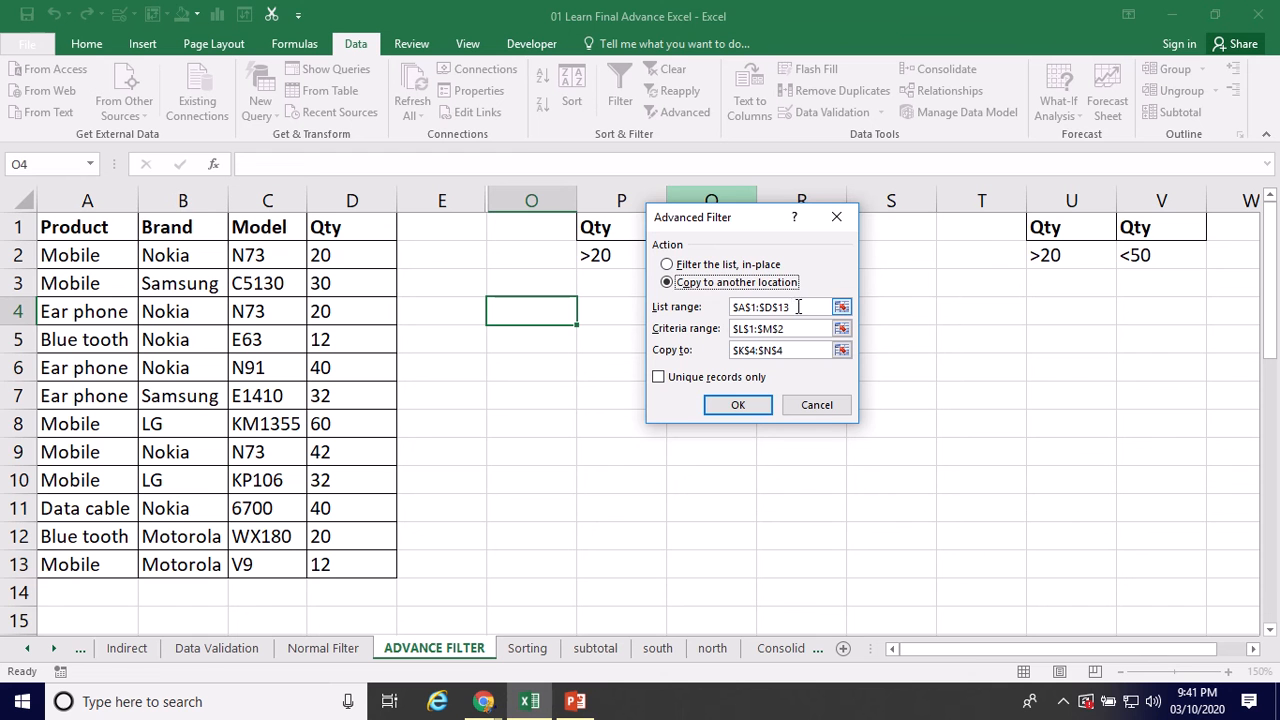
{"action": "left_click", "coordinate": [798, 307]}
{"action": "left_click", "coordinate": [784, 336]}
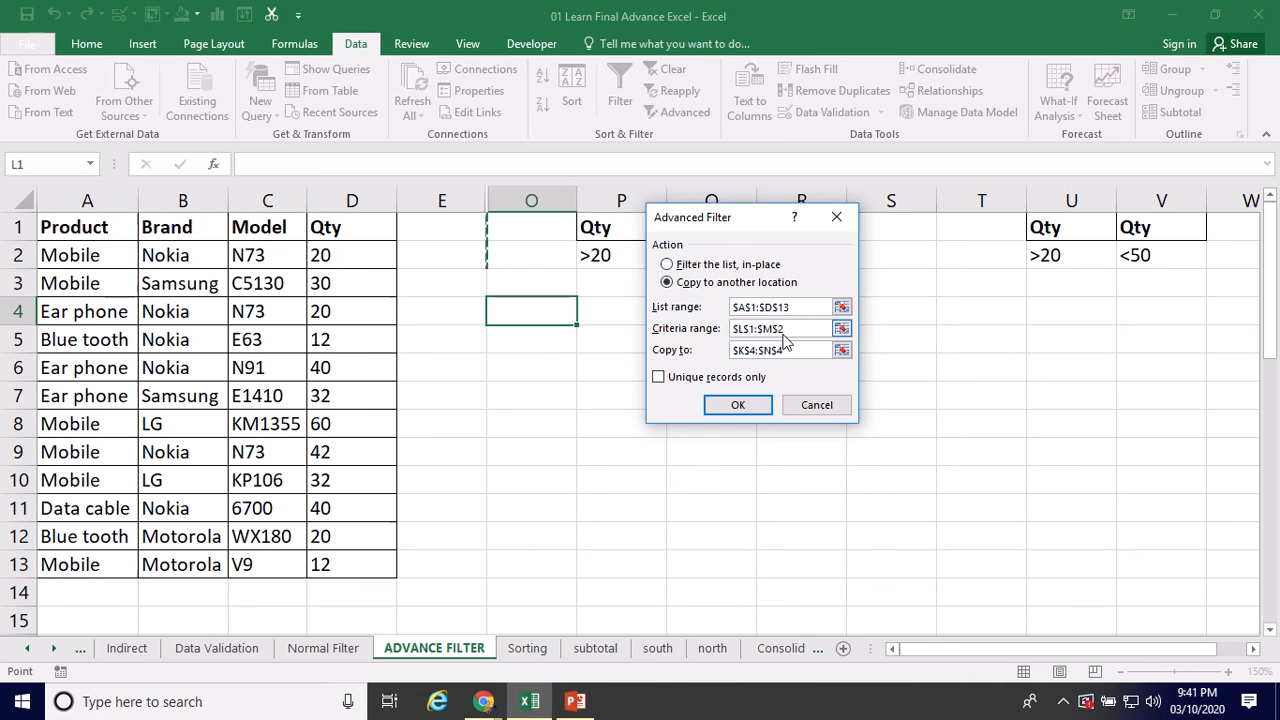
{"action": "left_click_drag", "start_coordinate": [784, 335], "coordinate": [730, 336]}
{"action": "left_click_drag", "start_coordinate": [729, 221], "coordinate": [767, 223]}
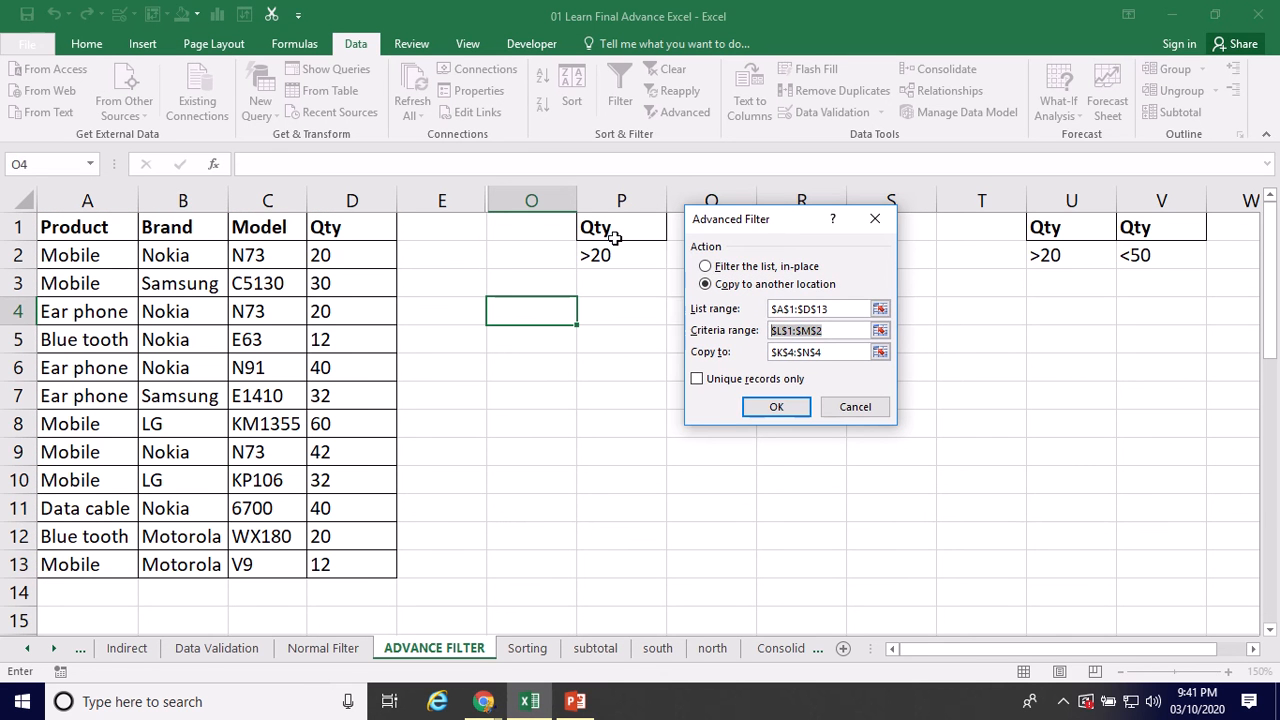
{"action": "left_click_drag", "start_coordinate": [615, 235], "coordinate": [622, 256]}
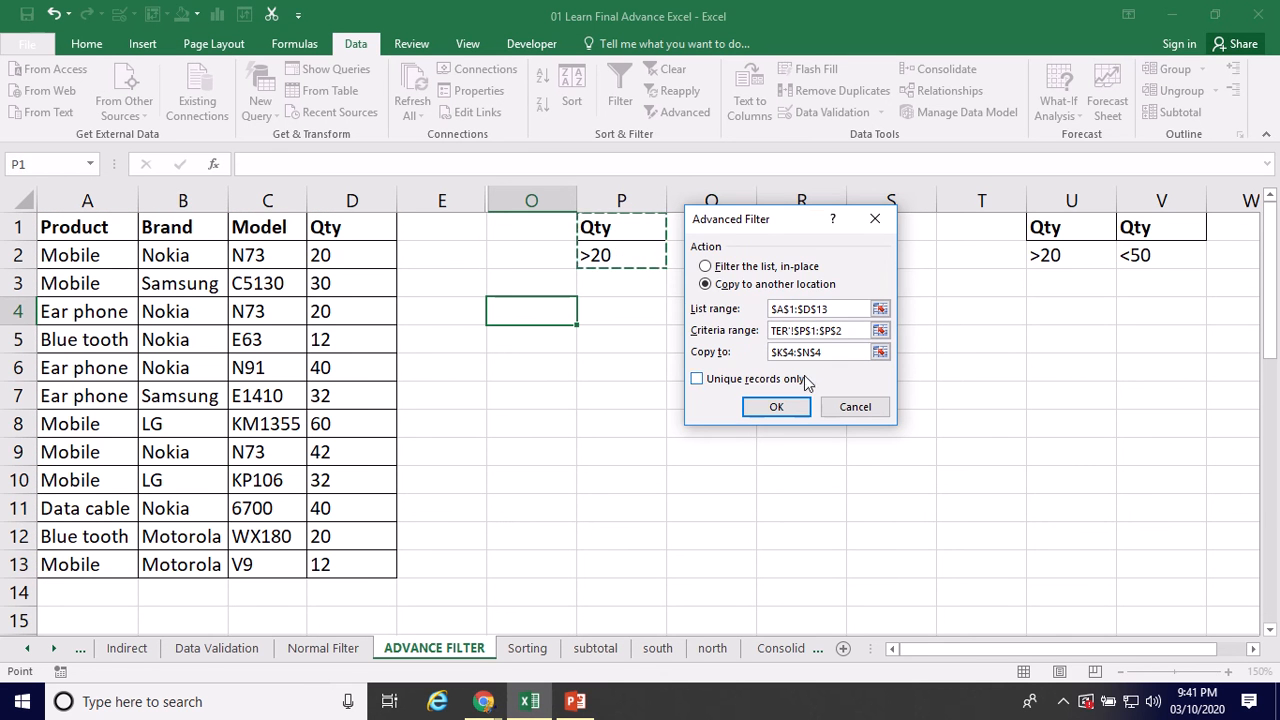
- Set O4 as the copy destination and run the Advanced Filter
{"action": "left_click", "coordinate": [824, 352]}
{"action": "left_click_drag", "start_coordinate": [824, 352], "coordinate": [770, 352]}
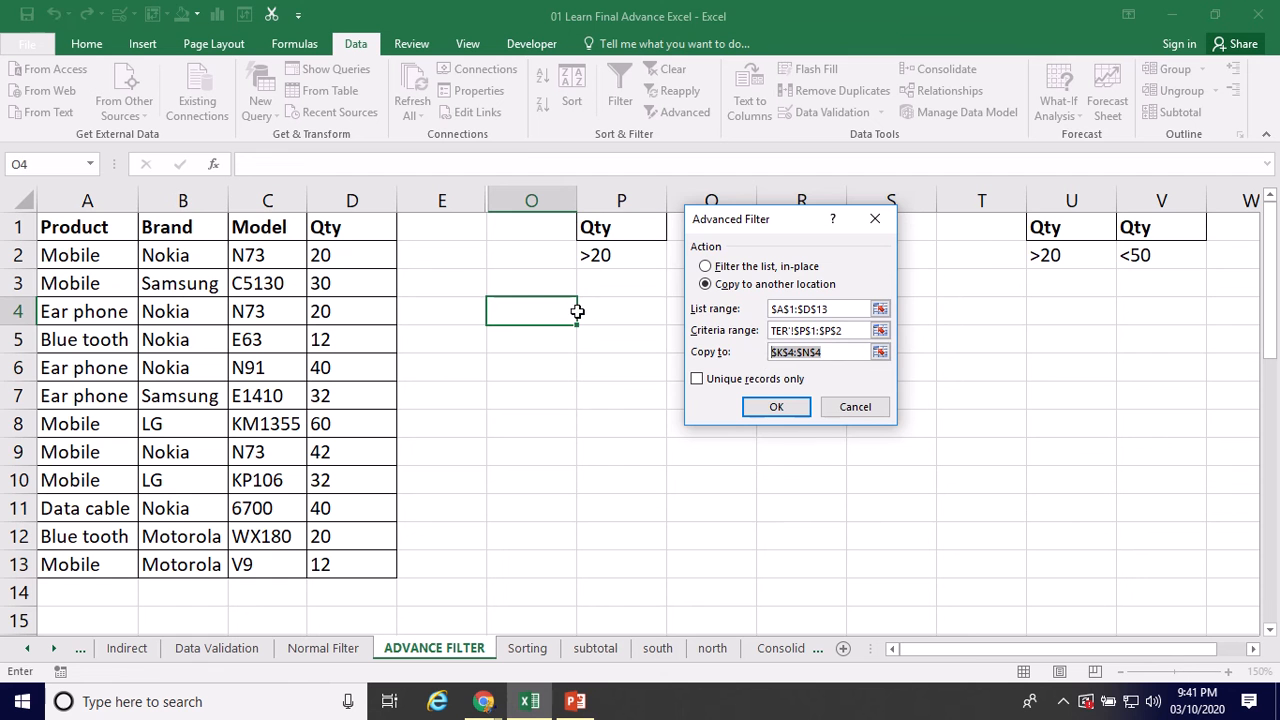
{"action": "left_click", "coordinate": [545, 305]}
{"action": "left_click", "coordinate": [774, 406]}
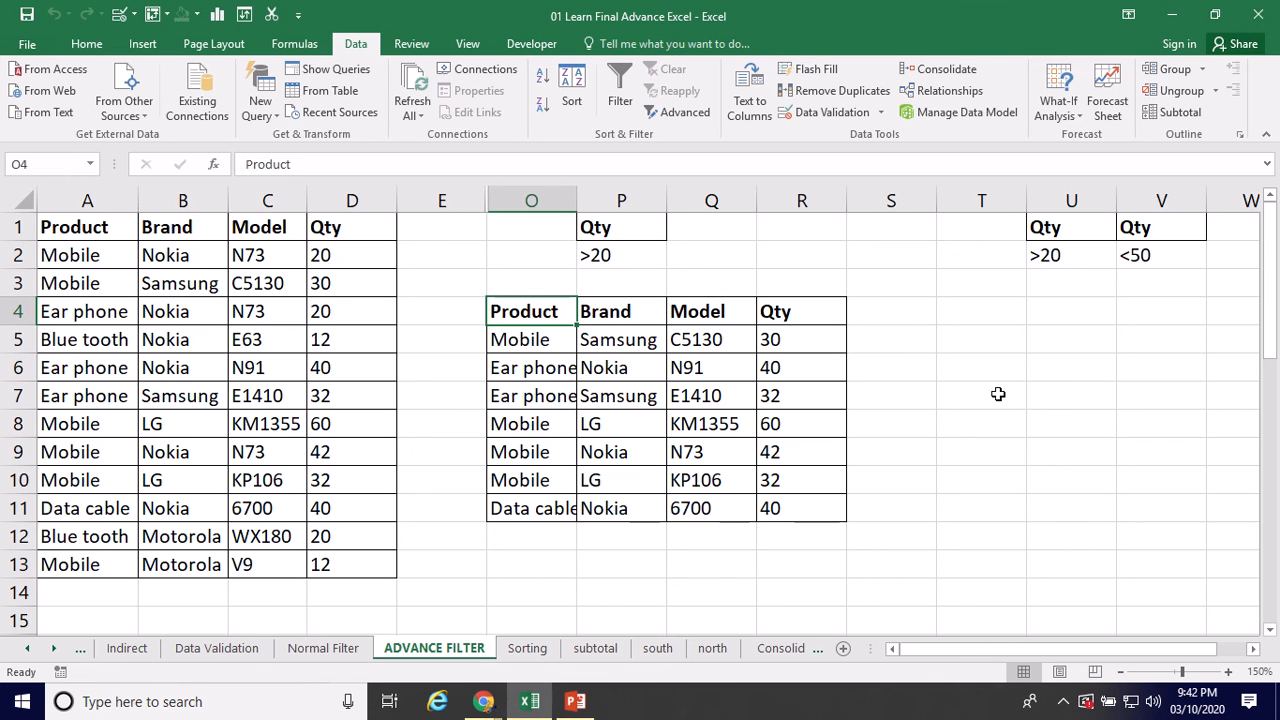
- Delete the empty column T and select T4 below the >20 and <50 quantity criteria
{"action": "left_click", "coordinate": [985, 200]}
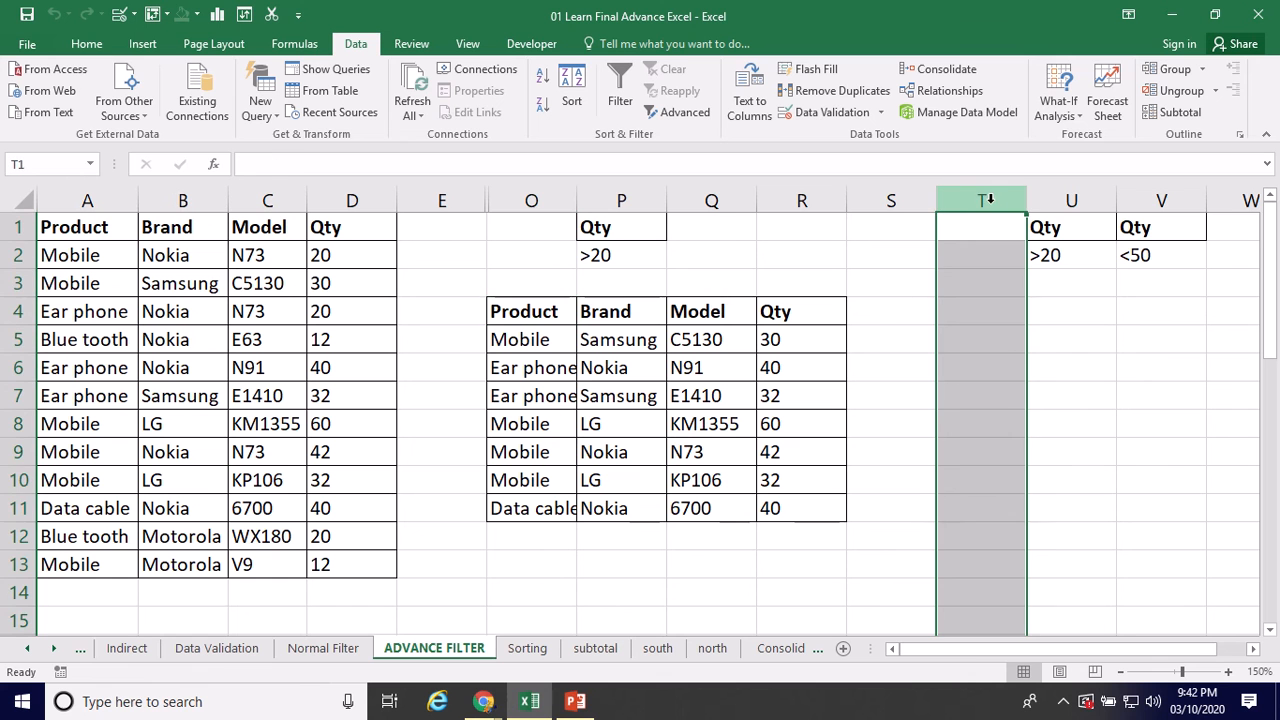
{"action": "key", "text": "ctrl+minus"}
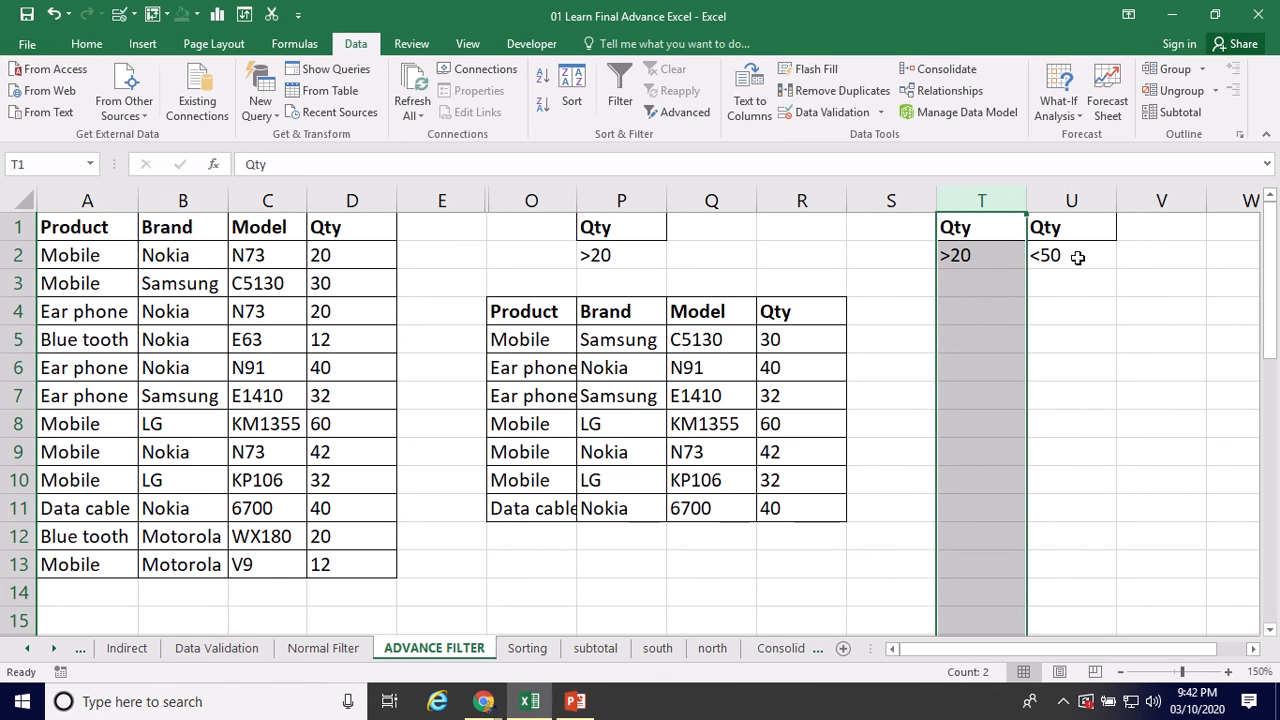
{"action": "left_click", "coordinate": [972, 319]}
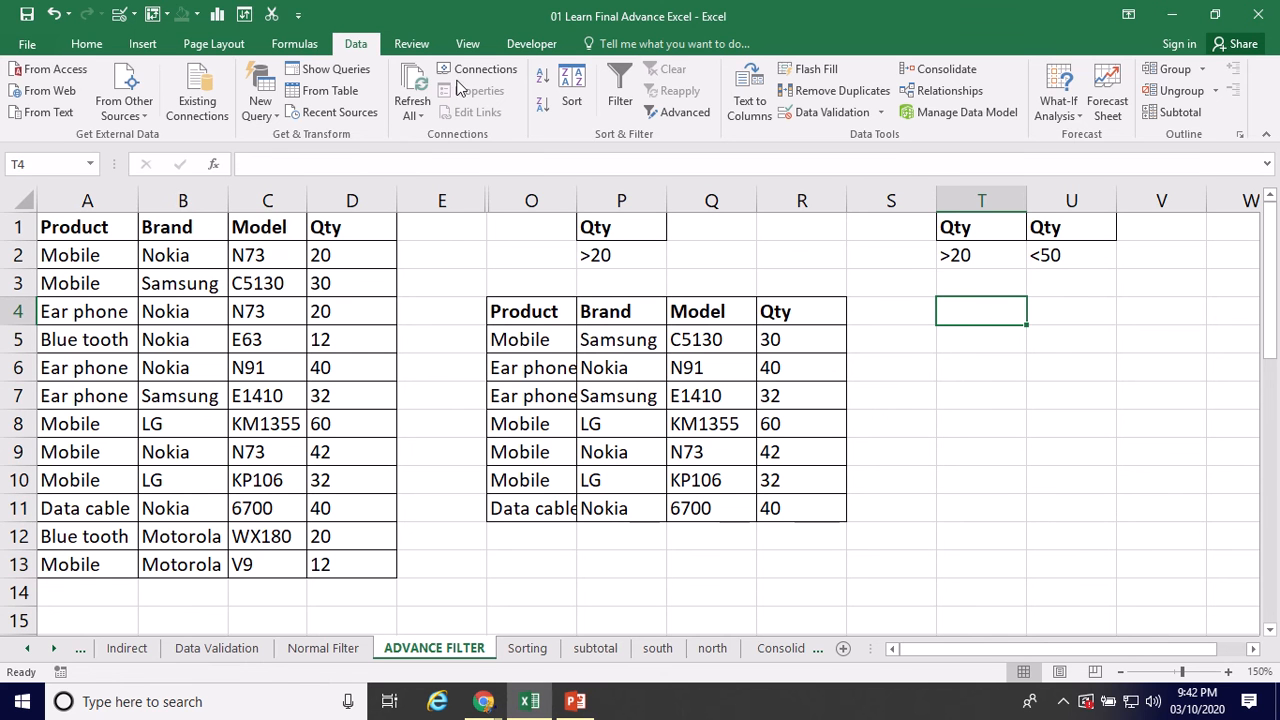
- Start an Advanced Filter that copies list range A1:D13 elsewhere, using the >20 and <50 criteria in T1:U2
{"action": "left_click", "coordinate": [677, 111]}
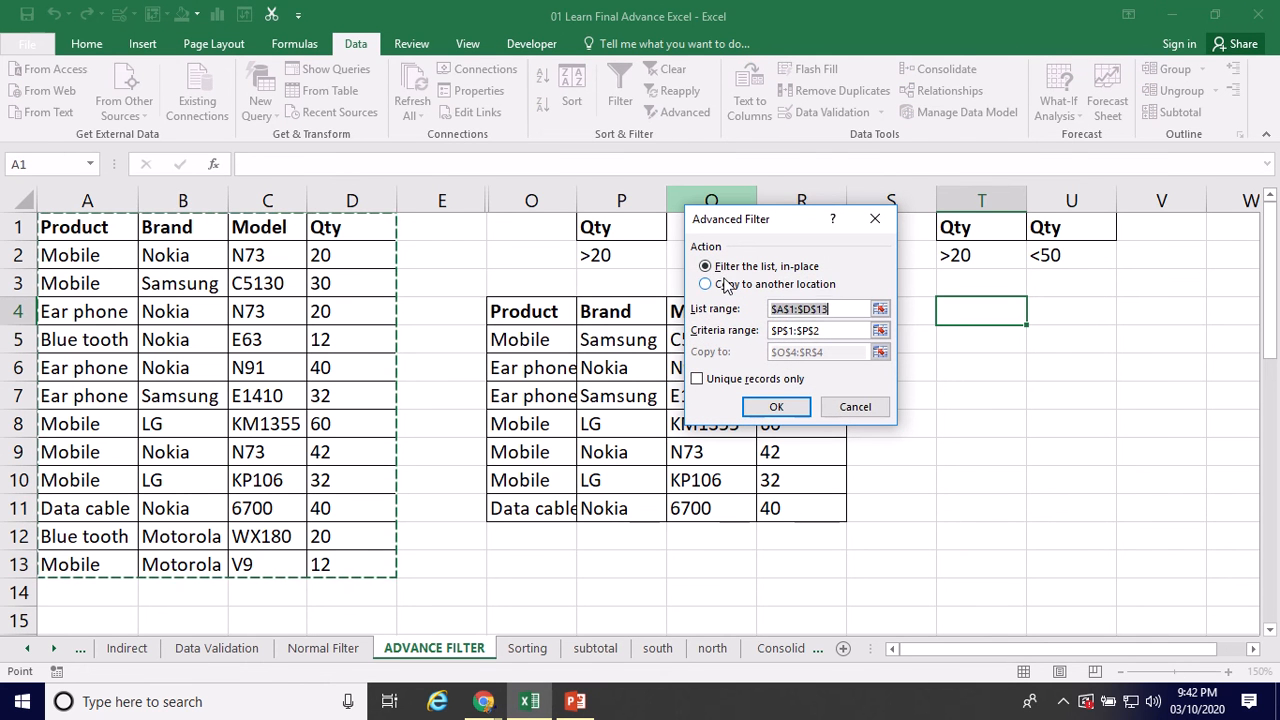
{"action": "left_click", "coordinate": [724, 284]}
{"action": "left_click", "coordinate": [838, 308]}
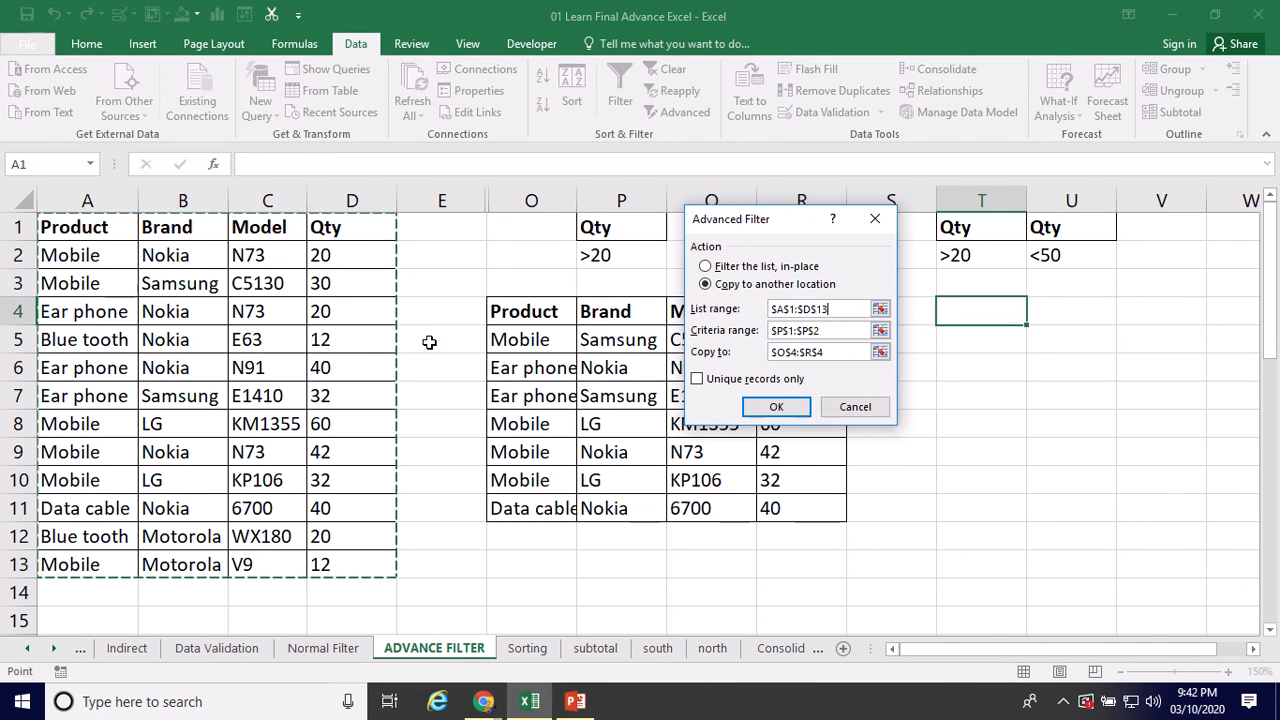
{"action": "left_click", "coordinate": [832, 331]}
{"action": "left_click_drag", "start_coordinate": [832, 331], "coordinate": [766, 331]}
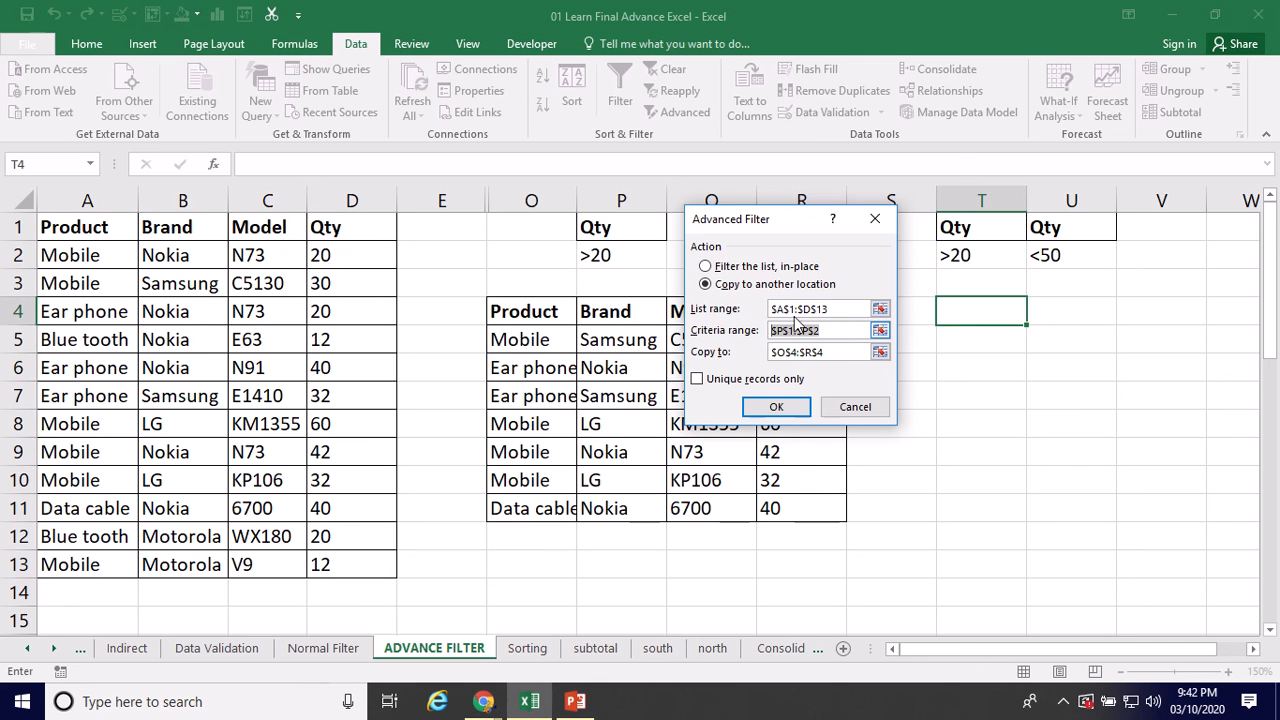
{"action": "left_click", "coordinate": [988, 232]}
{"action": "left_click_drag", "start_coordinate": [988, 232], "coordinate": [1060, 254]}
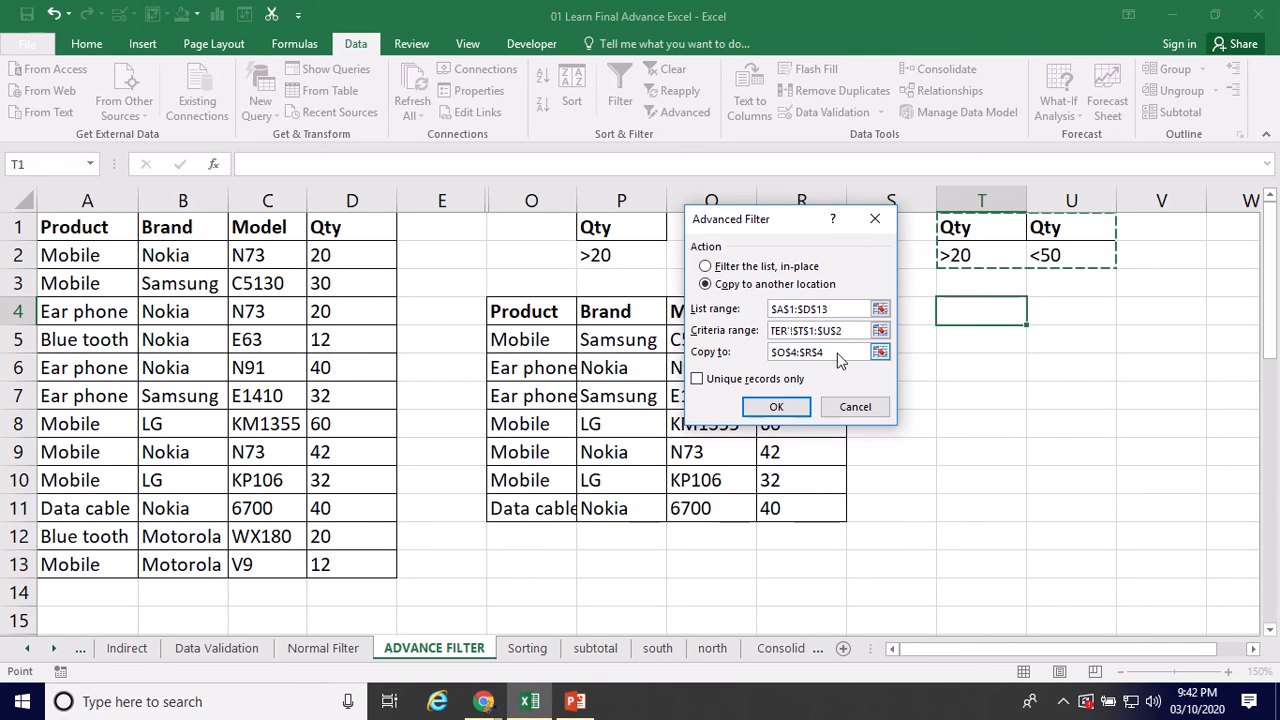
- Set T4 as the copy destination and run the Advanced Filter
{"action": "left_click", "coordinate": [777, 354]}
{"action": "left_click", "coordinate": [991, 310]}
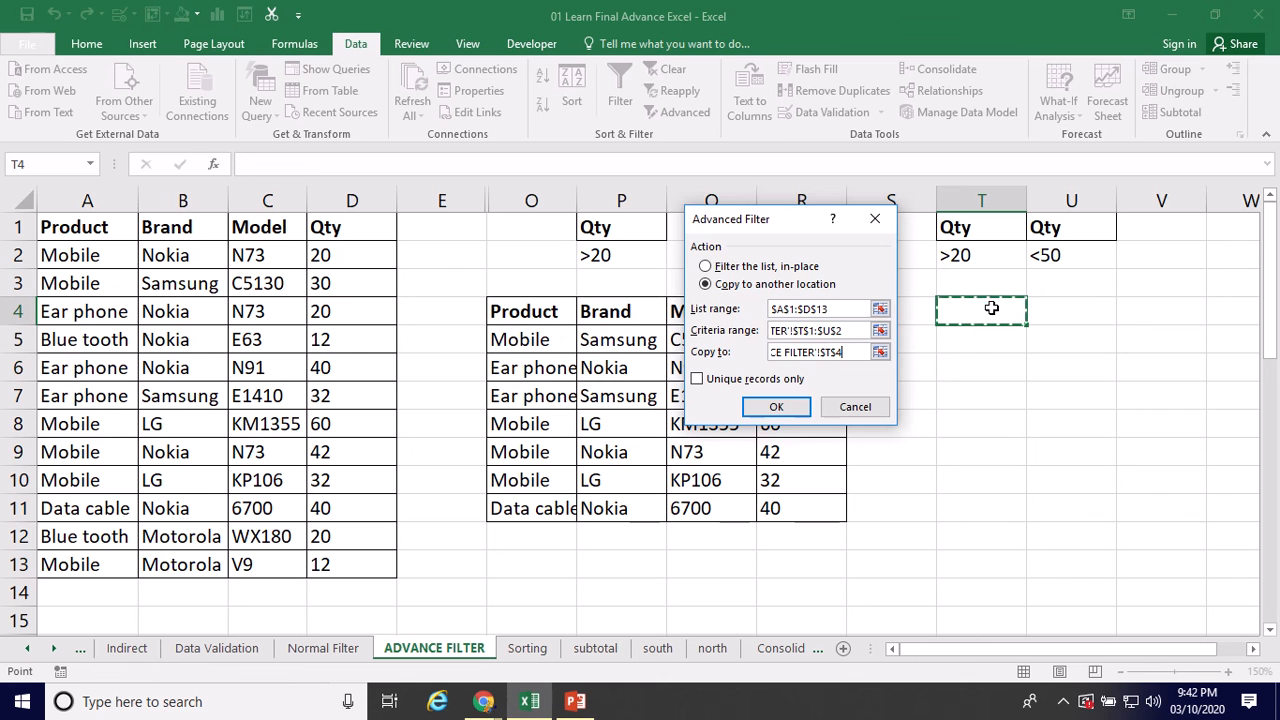
{"action": "left_click", "coordinate": [777, 406]}
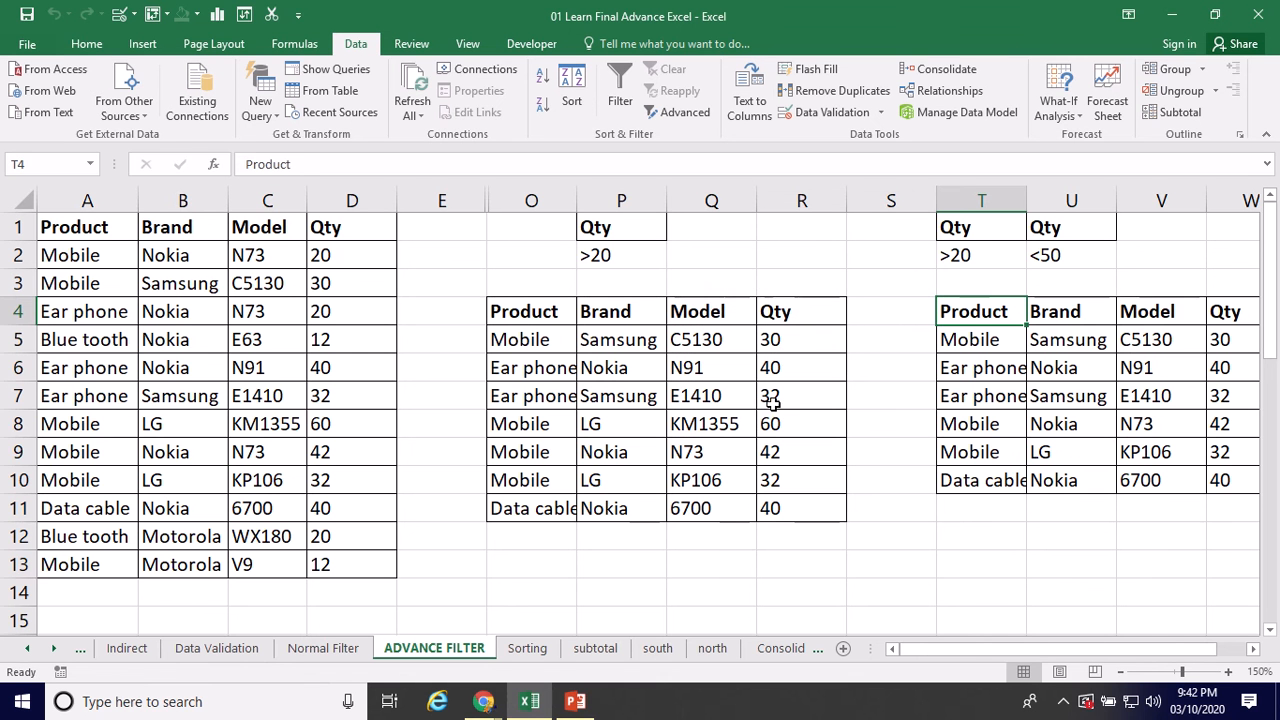
- Compare the Qty values of the >20 extract, including R8, with those of the >20 and <50 extract
{"action": "left_click", "coordinate": [1255, 649]}
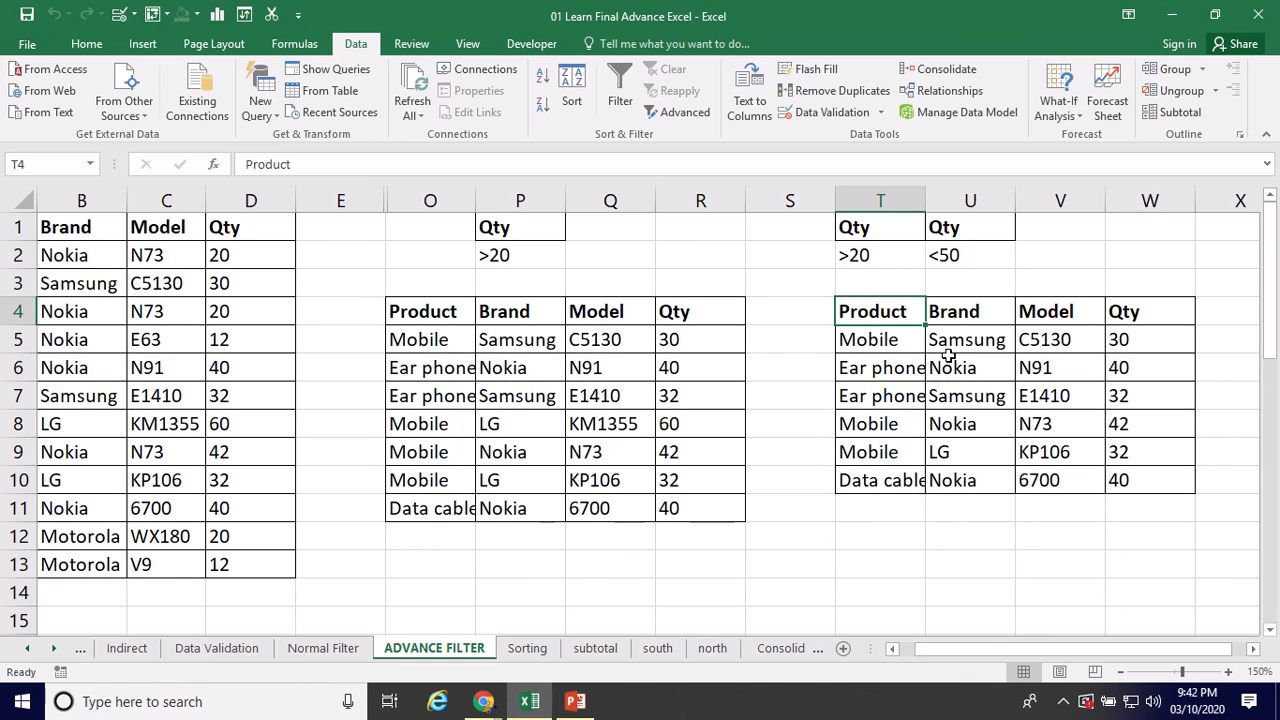
{"action": "left_click", "coordinate": [677, 416]}
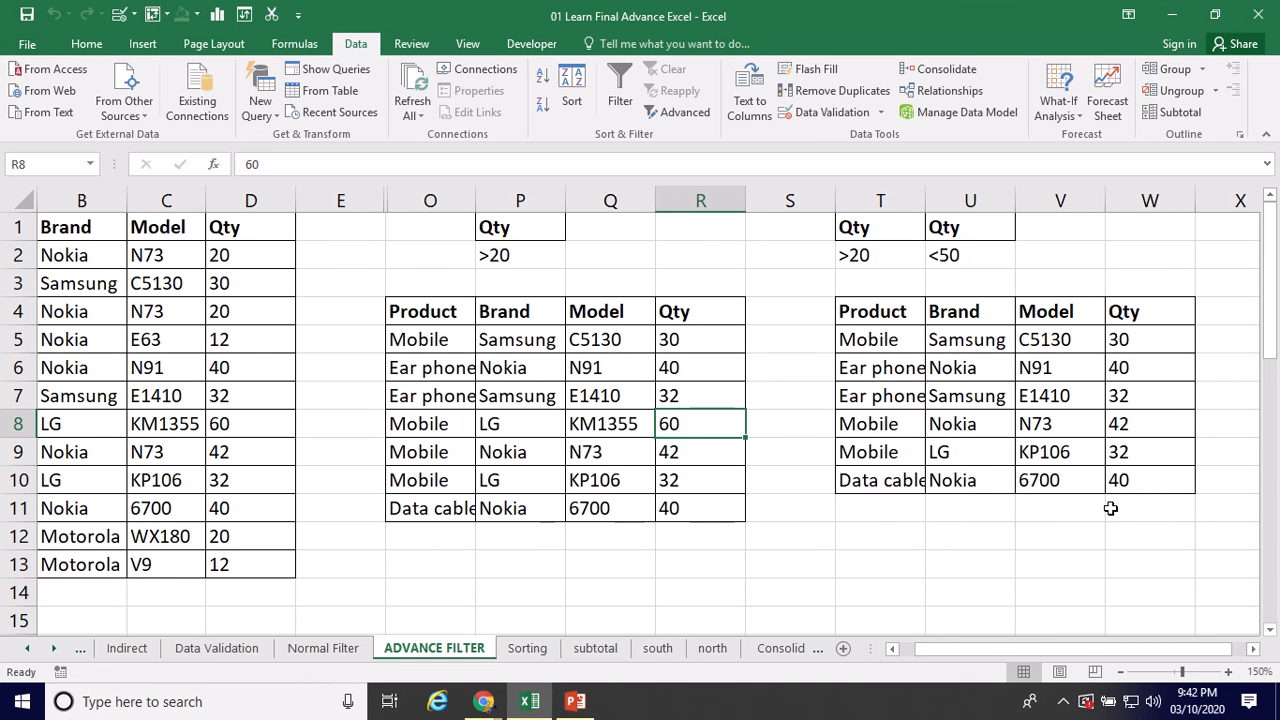
{"action": "left_click_drag", "start_coordinate": [1130, 648], "coordinate": [1052, 645]}
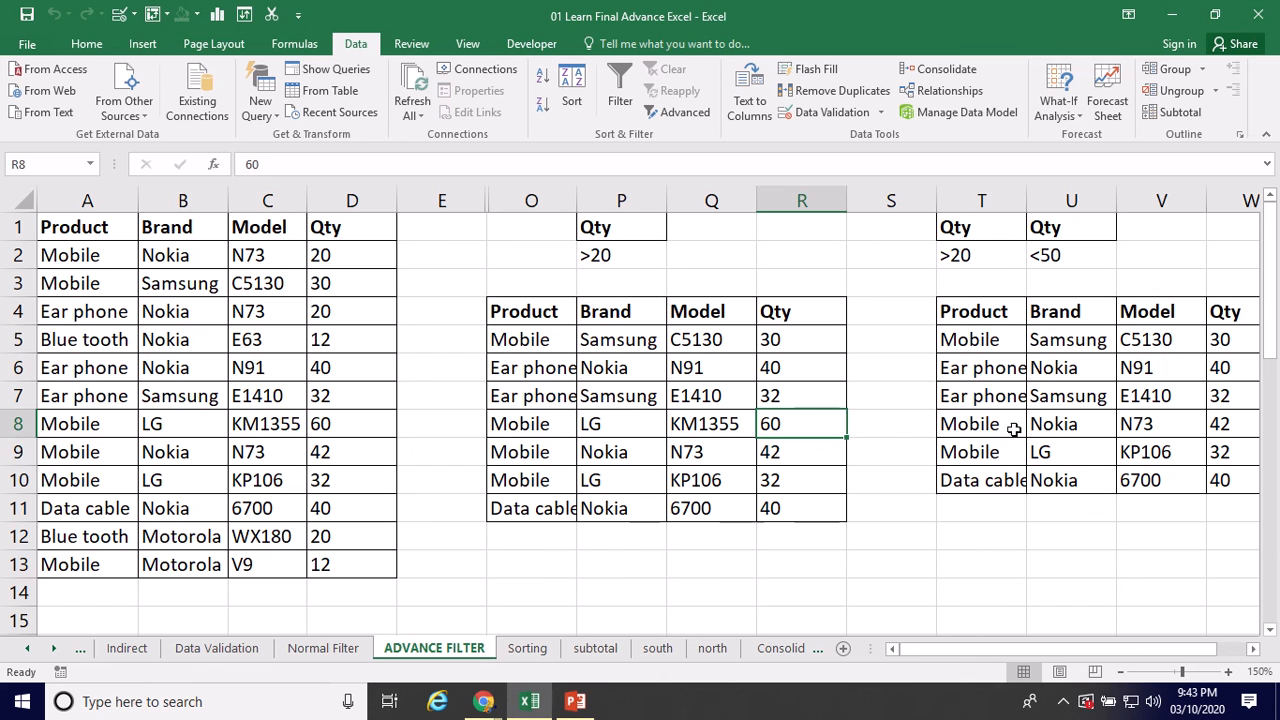
- Copy the Product, Brand, Model and Qty headings from T4:W4 to row 12, starting at T12
{"action": "left_click_drag", "start_coordinate": [988, 314], "coordinate": [1232, 303]}
{"action": "key", "text": "ctrl+c"}
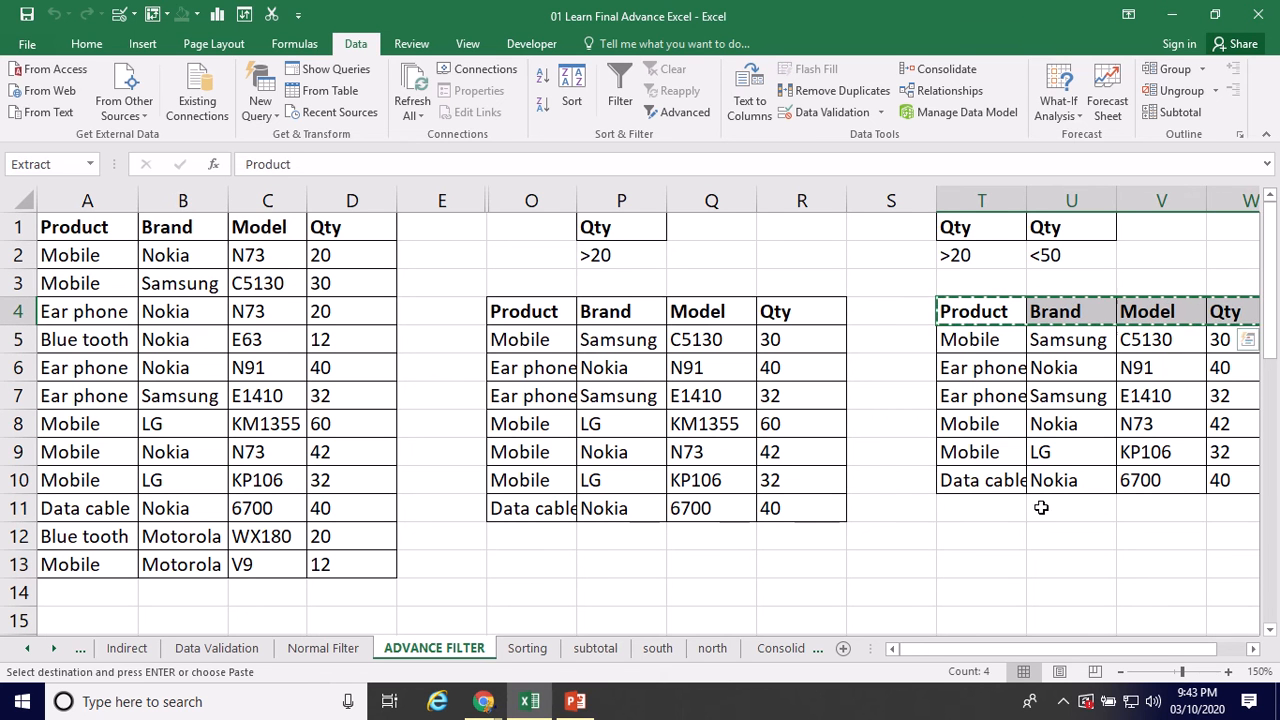
{"action": "left_click", "coordinate": [973, 545]}
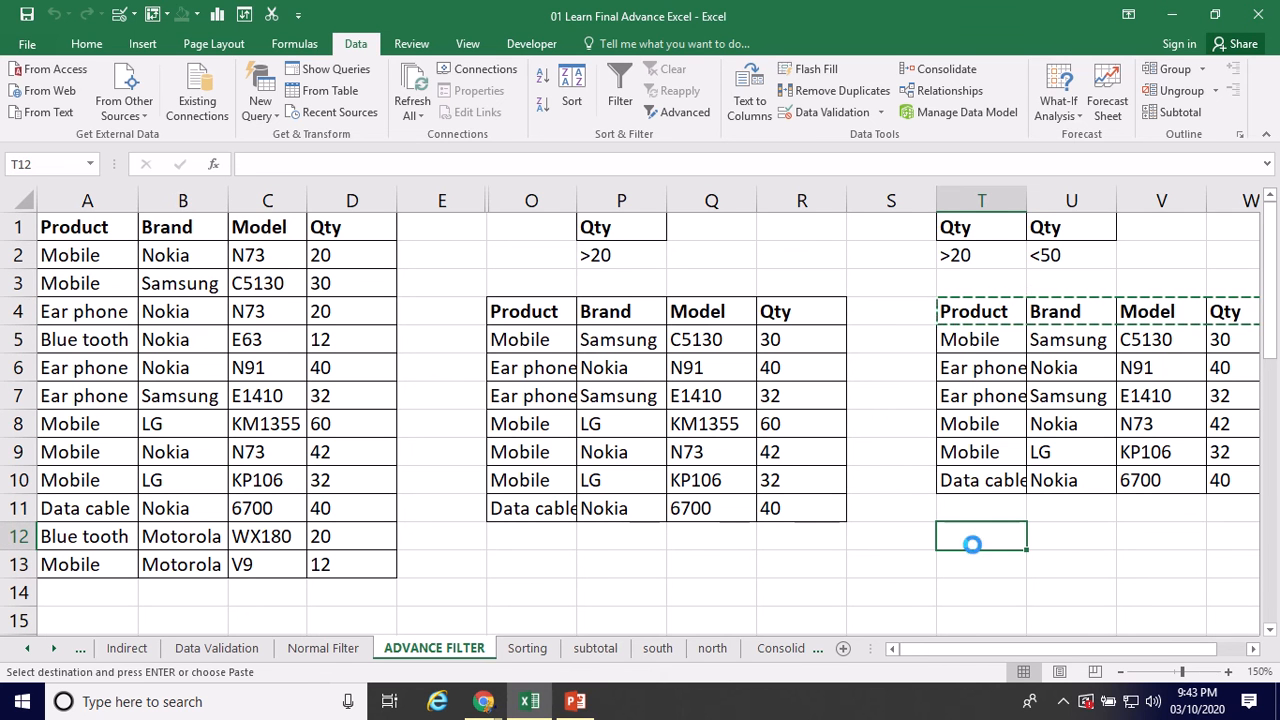
{"action": "key", "text": "ctrl+v"}
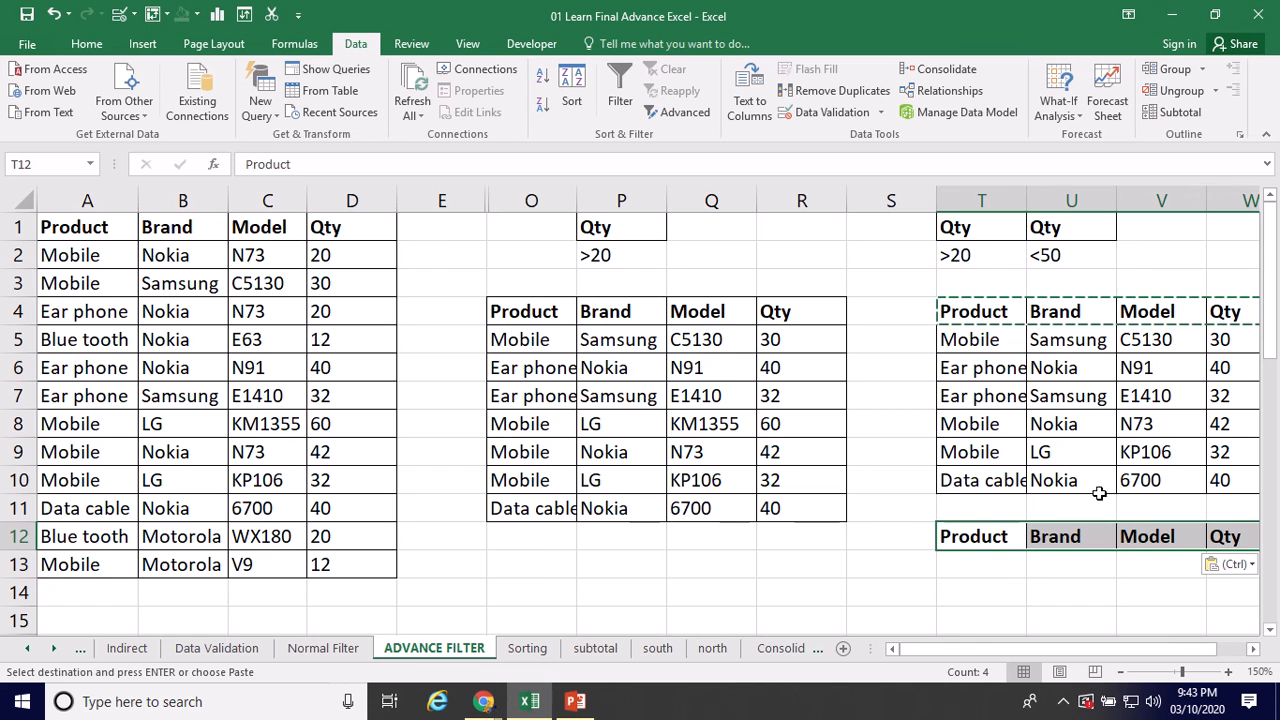
{"action": "left_click", "coordinate": [1253, 648]}
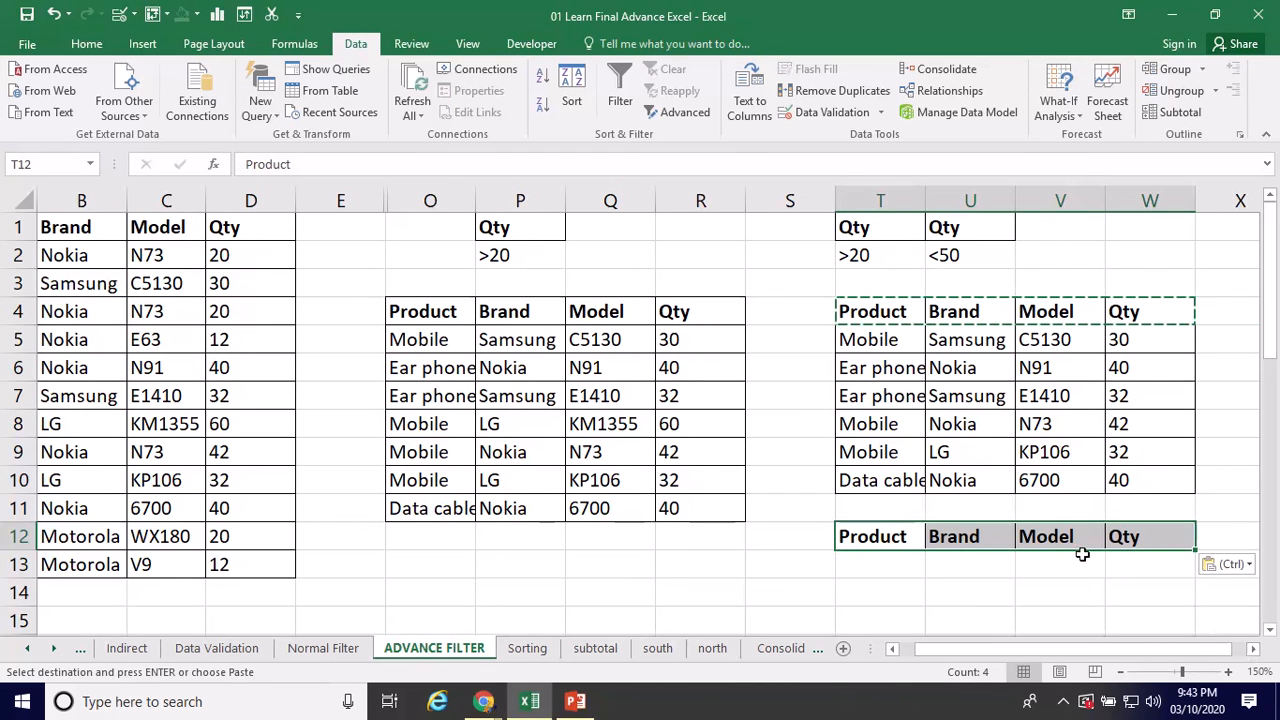
- Copy the Model and Qty headings from V12:W12 over the Brand heading, starting at U12
{"action": "left_click_drag", "start_coordinate": [1082, 550], "coordinate": [1140, 536]}
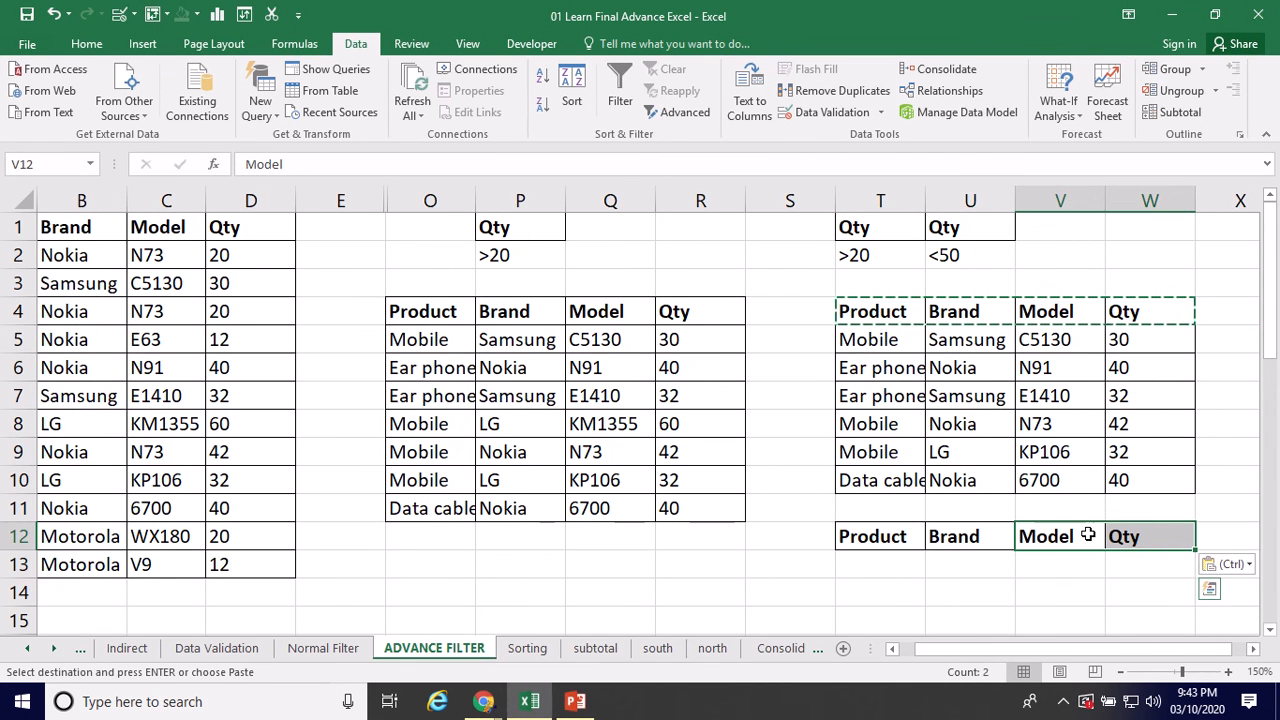
{"action": "key", "text": "ctrl+c"}
{"action": "left_click", "coordinate": [968, 536]}
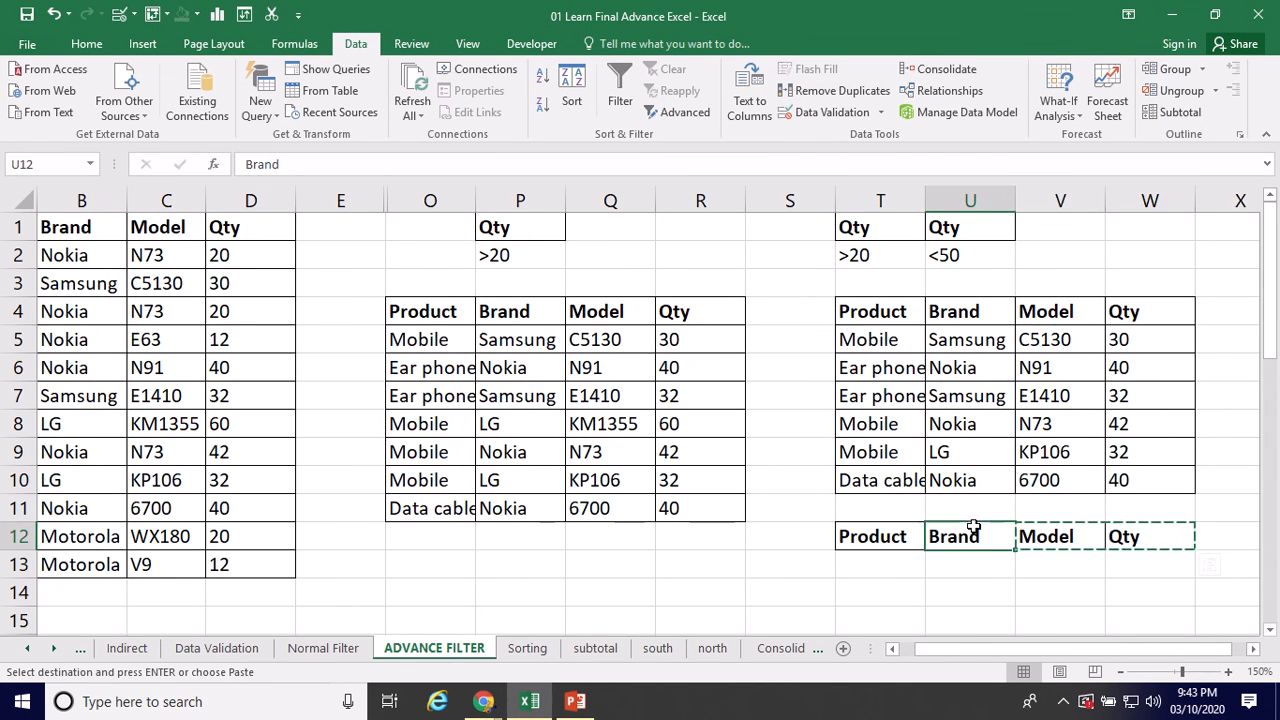
{"action": "key", "text": "ctrl+v"}
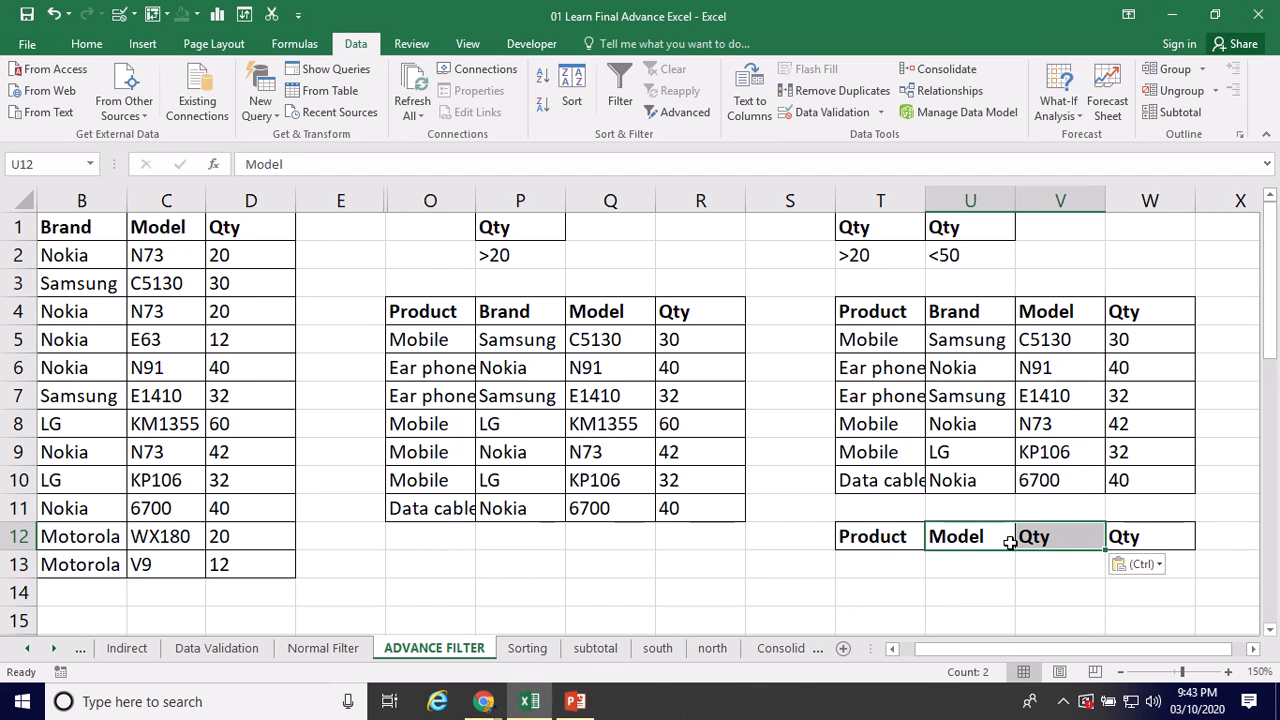
- Clear cell A12 and the duplicate Qty heading in W12
{"action": "left_click", "coordinate": [1146, 536]}
{"action": "key", "text": "Home"}
{"action": "key", "text": "Delete"}
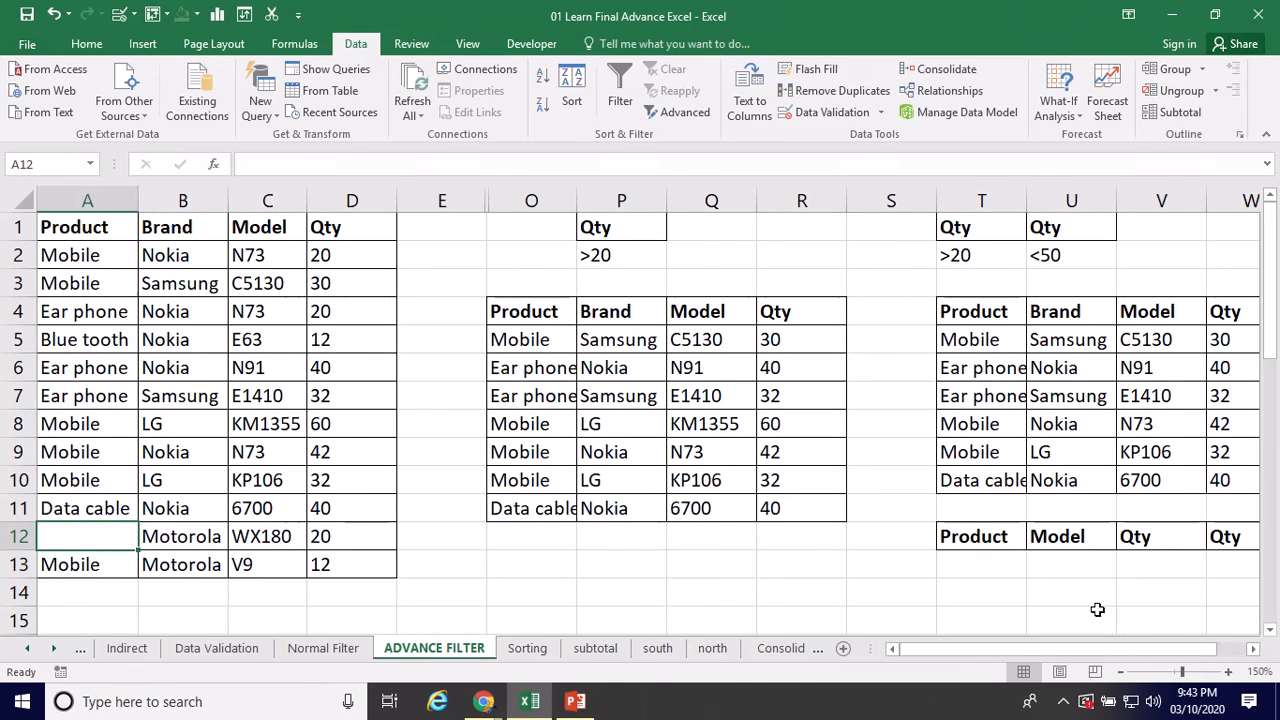
{"action": "left_click", "coordinate": [1253, 649]}
{"action": "left_click", "coordinate": [1254, 649]}
{"action": "left_click", "coordinate": [1150, 539]}
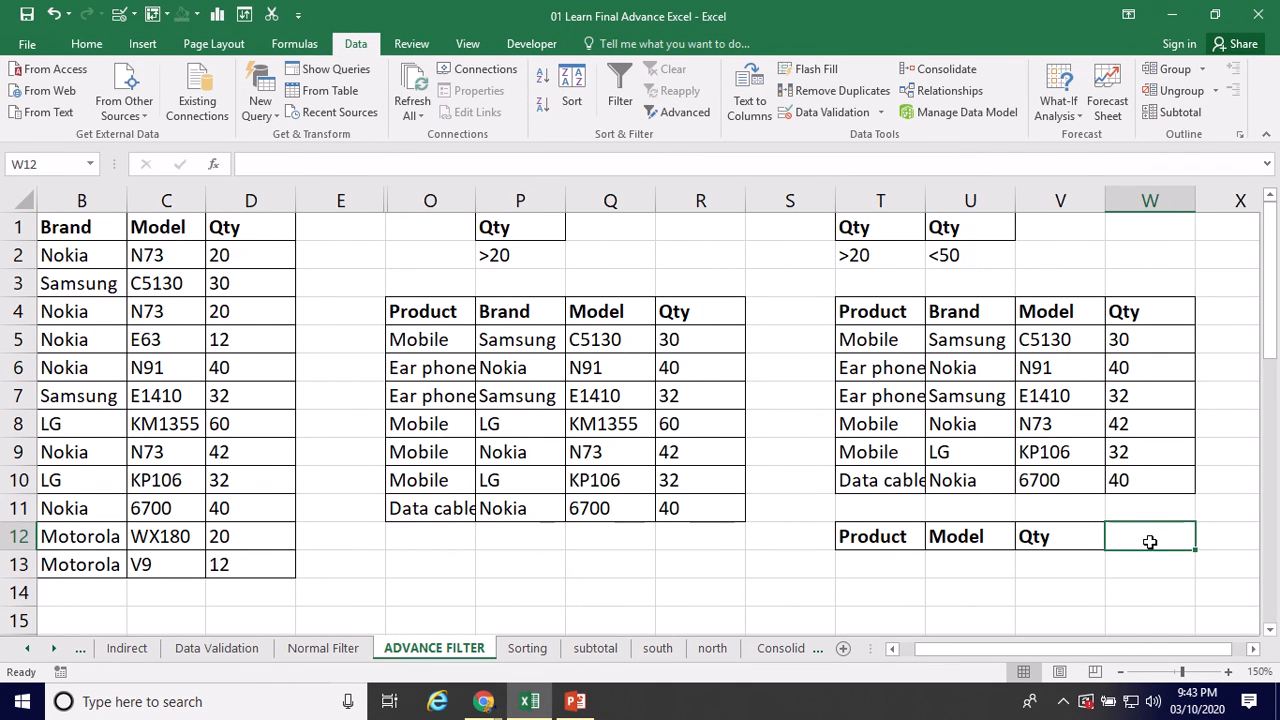
{"action": "left_click", "coordinate": [1066, 586]}
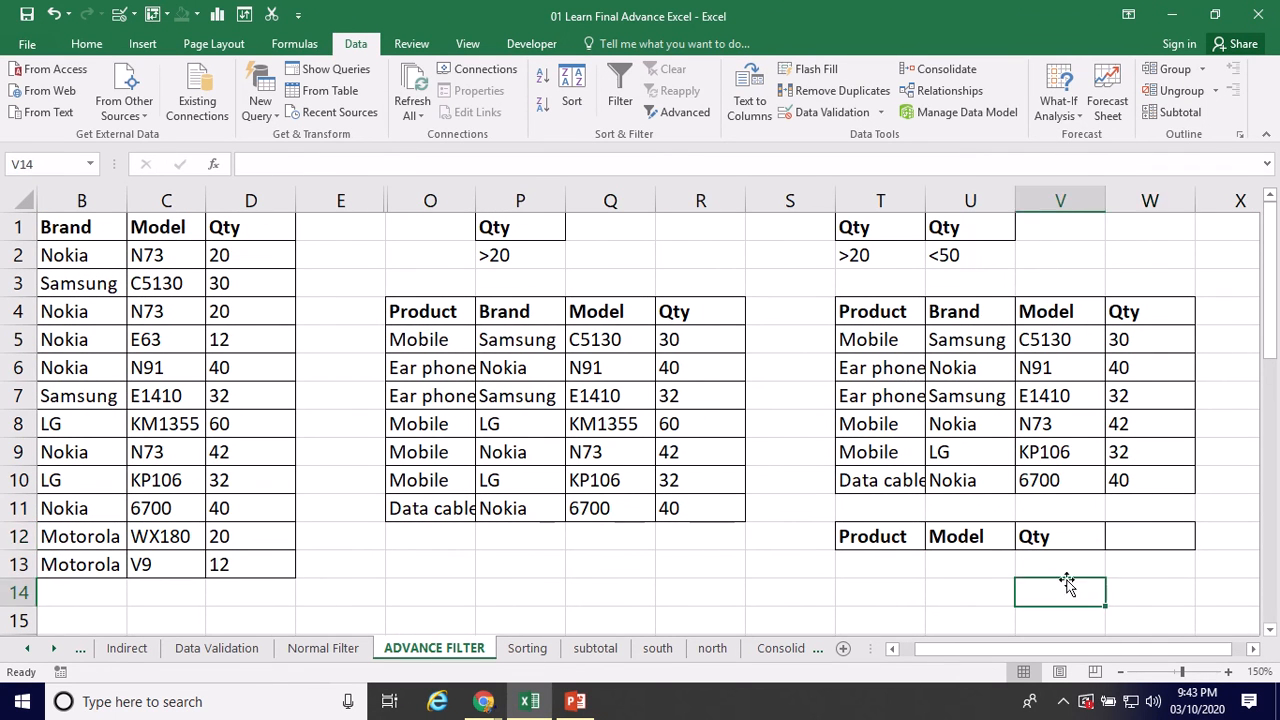
- From T13, start an Advanced Filter that copies list range A1:D13 elsewhere, using the quantity criteria in T1:U2
{"action": "left_click", "coordinate": [901, 565]}
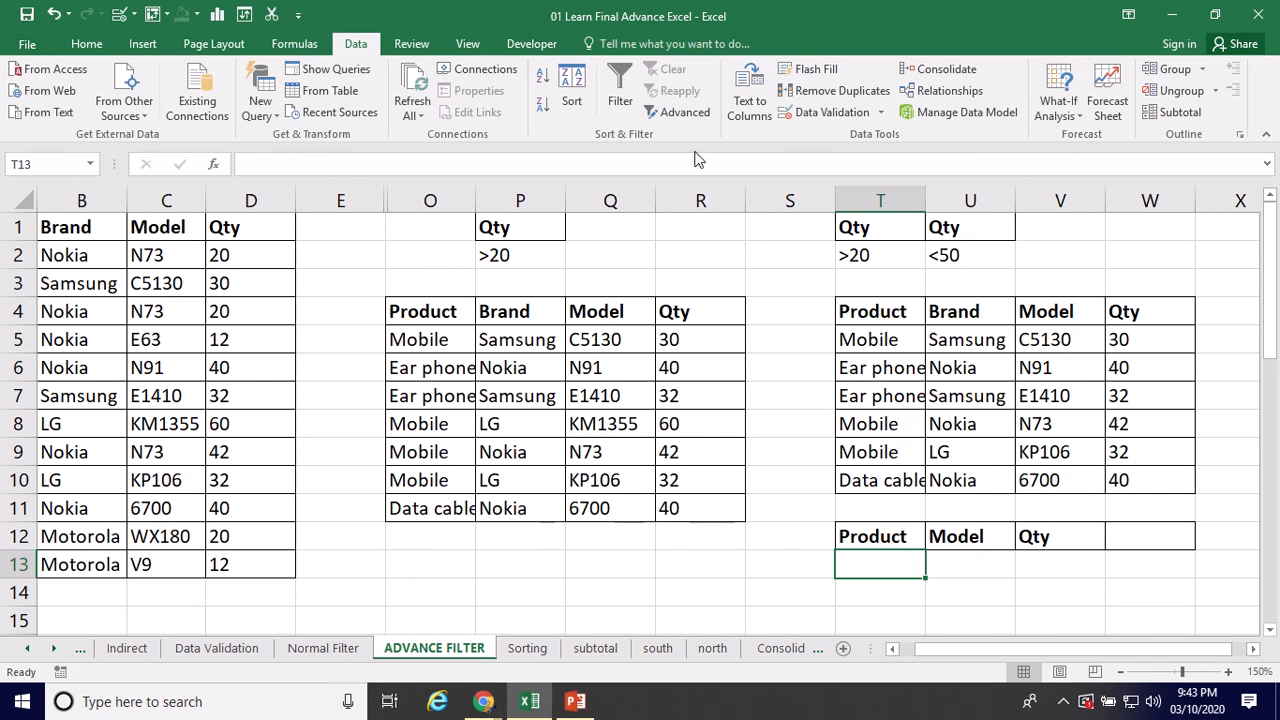
{"action": "left_click", "coordinate": [678, 112]}
{"action": "left_click", "coordinate": [722, 284]}
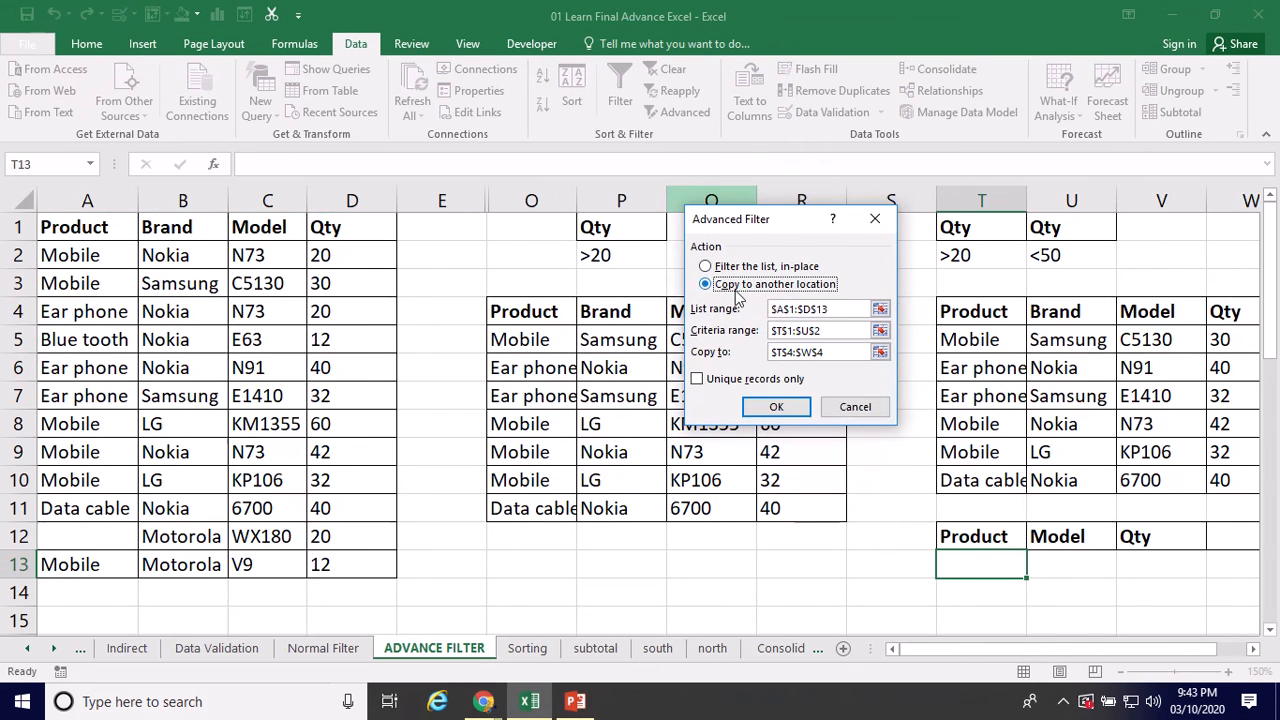
{"action": "left_click_drag", "start_coordinate": [810, 312], "coordinate": [768, 332]}
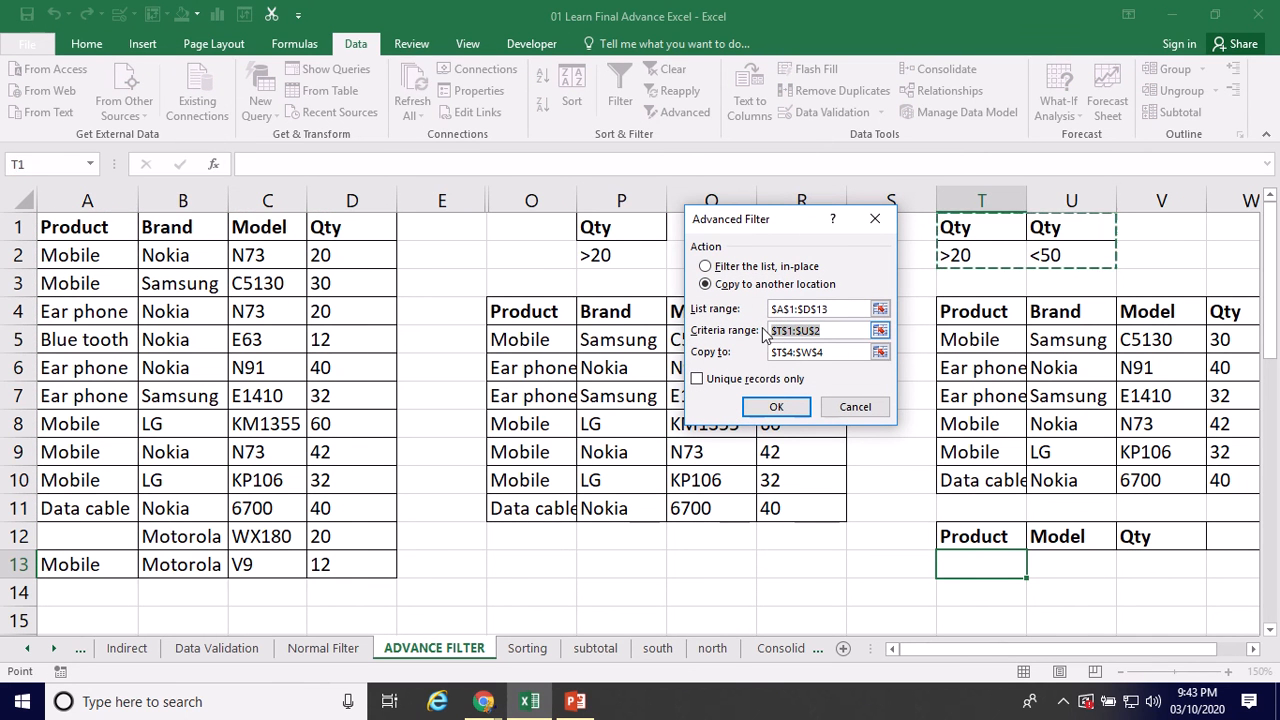
{"action": "left_click_drag", "start_coordinate": [981, 223], "coordinate": [1050, 248]}
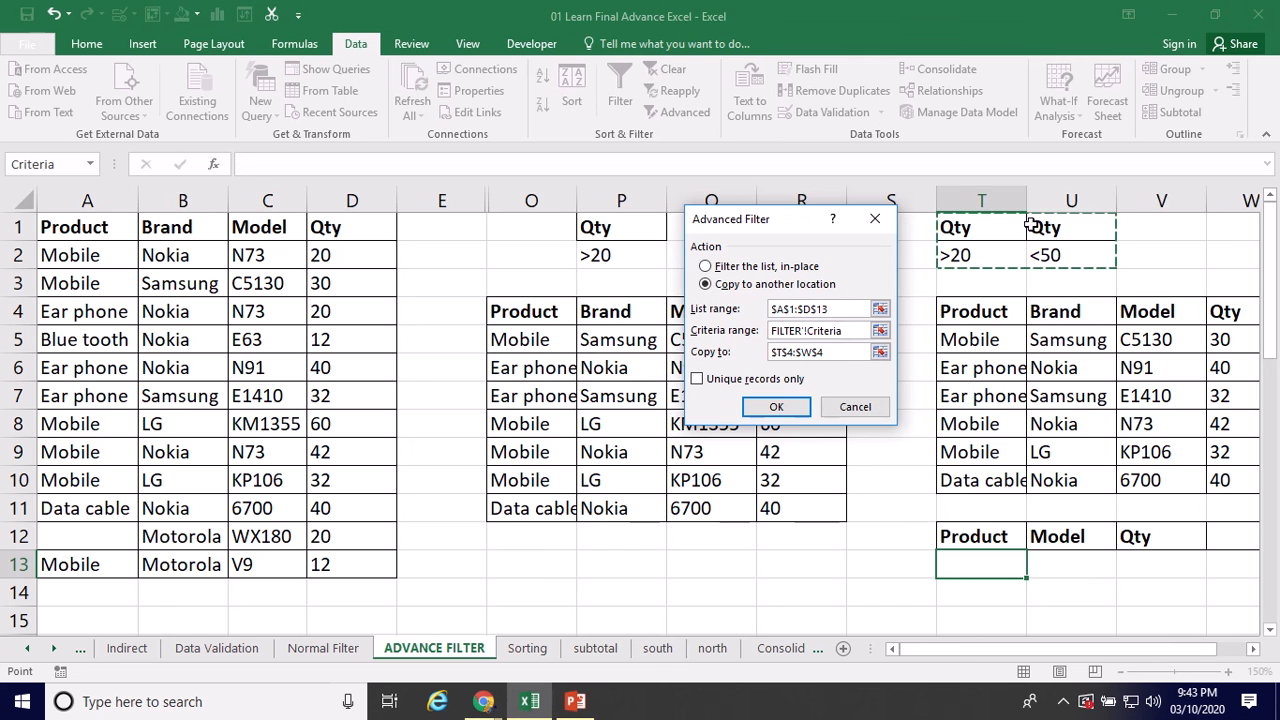
- Set the headings T12:V12 as the copy destination, run the Advanced Filter and review the extracted Product, Model and Qty rows
{"action": "left_click_drag", "start_coordinate": [837, 352], "coordinate": [771, 359]}
{"action": "left_click_drag", "start_coordinate": [875, 535], "coordinate": [1040, 538]}
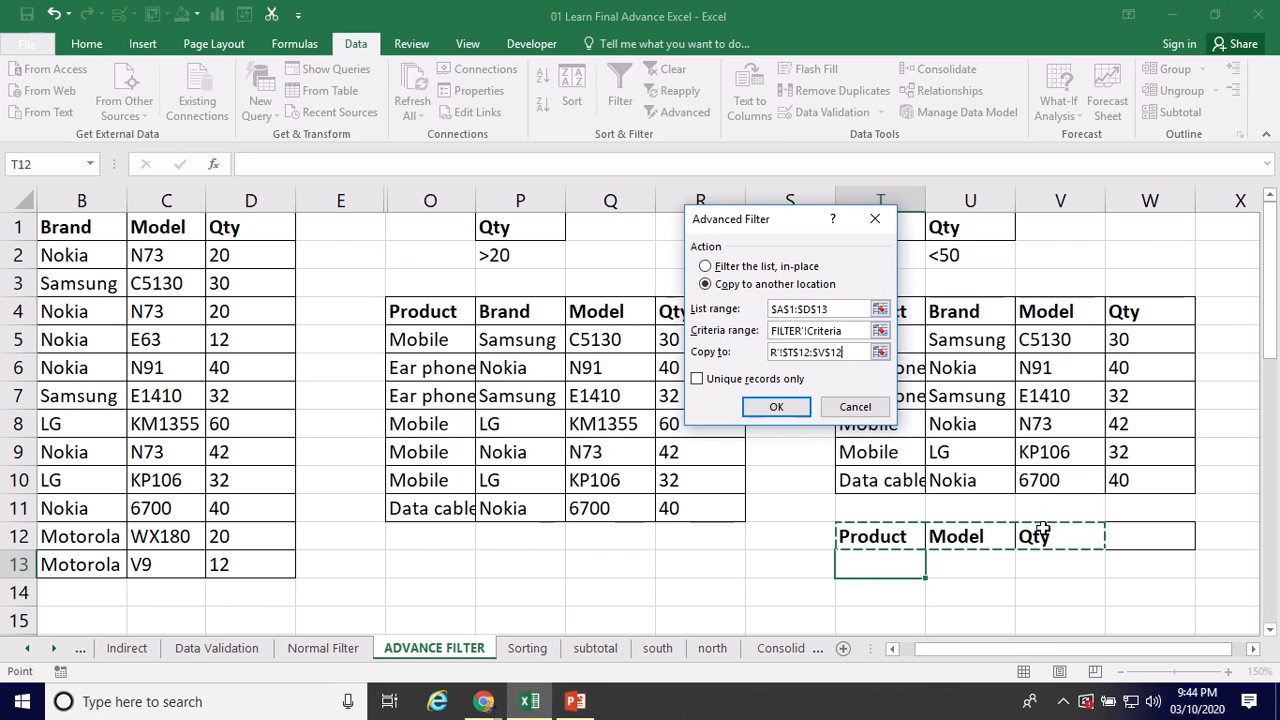
{"action": "left_click", "coordinate": [776, 406]}
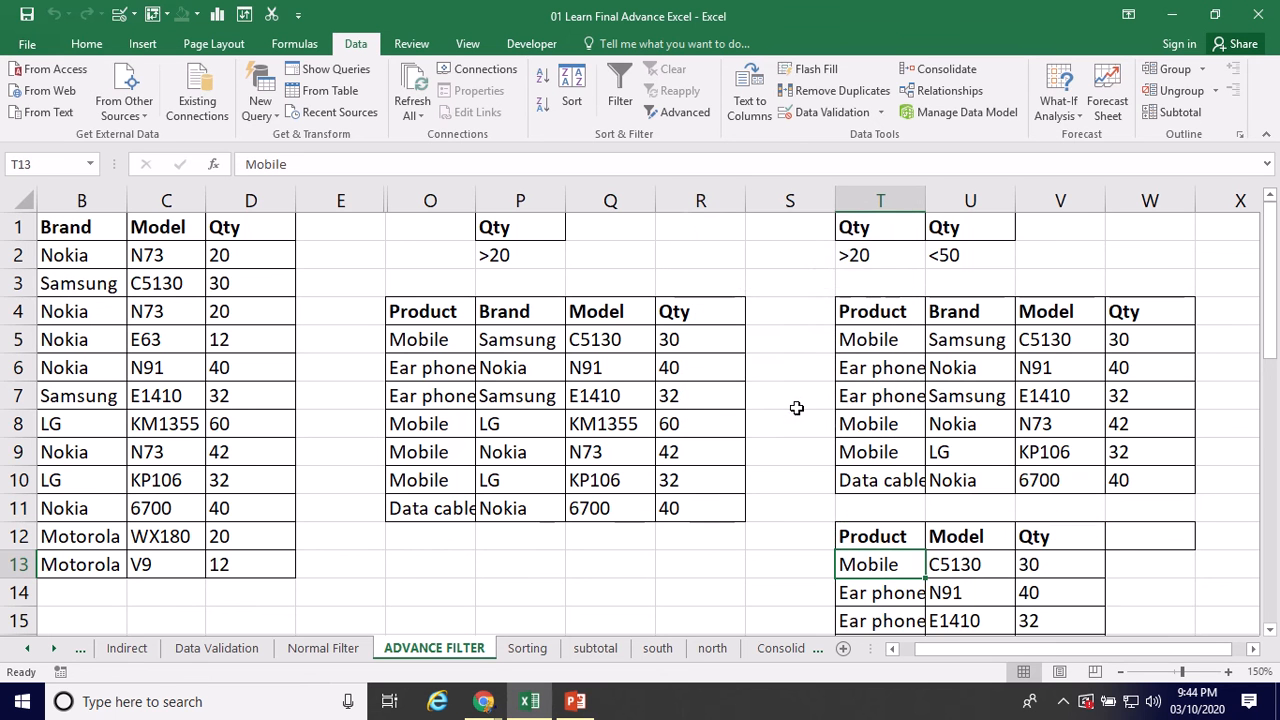
{"action": "scroll", "coordinate": [900, 460], "scroll_direction": "down", "scroll_amount": 1}
{"action": "scroll", "coordinate": [935, 480], "scroll_direction": "down", "scroll_amount": 2}
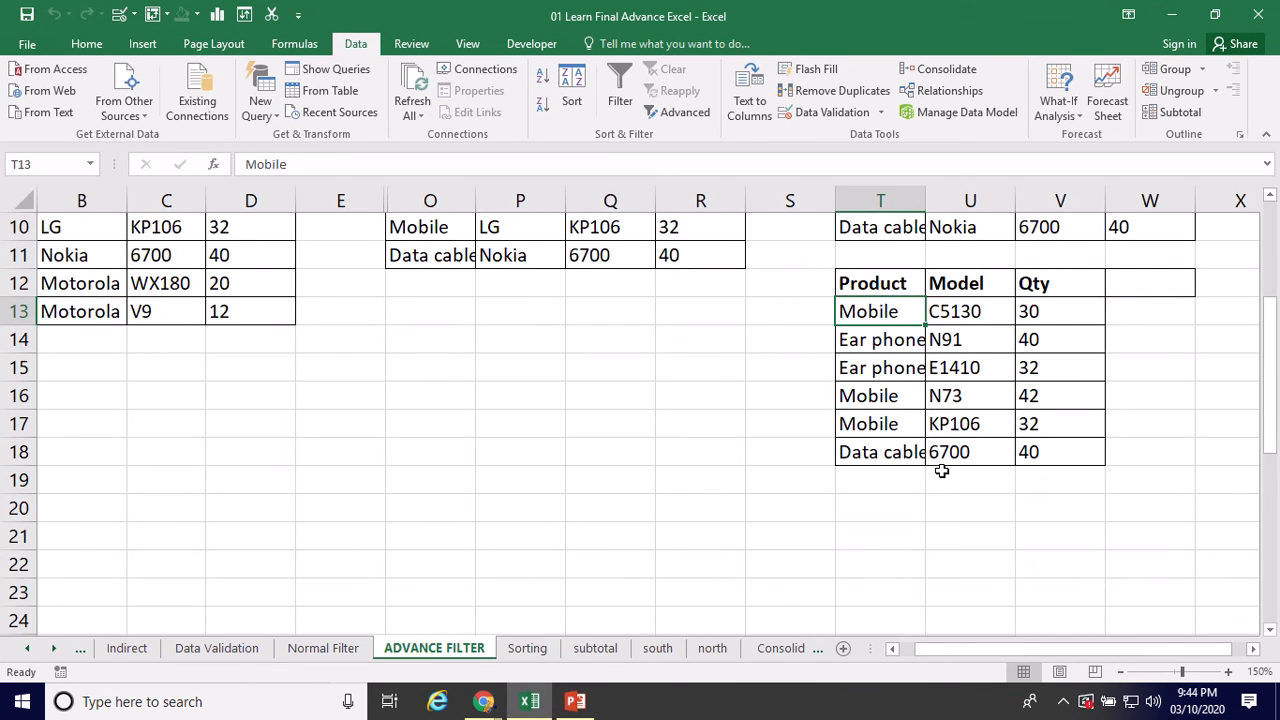
{"action": "scroll", "coordinate": [942, 471], "scroll_direction": "up", "scroll_amount": 3}
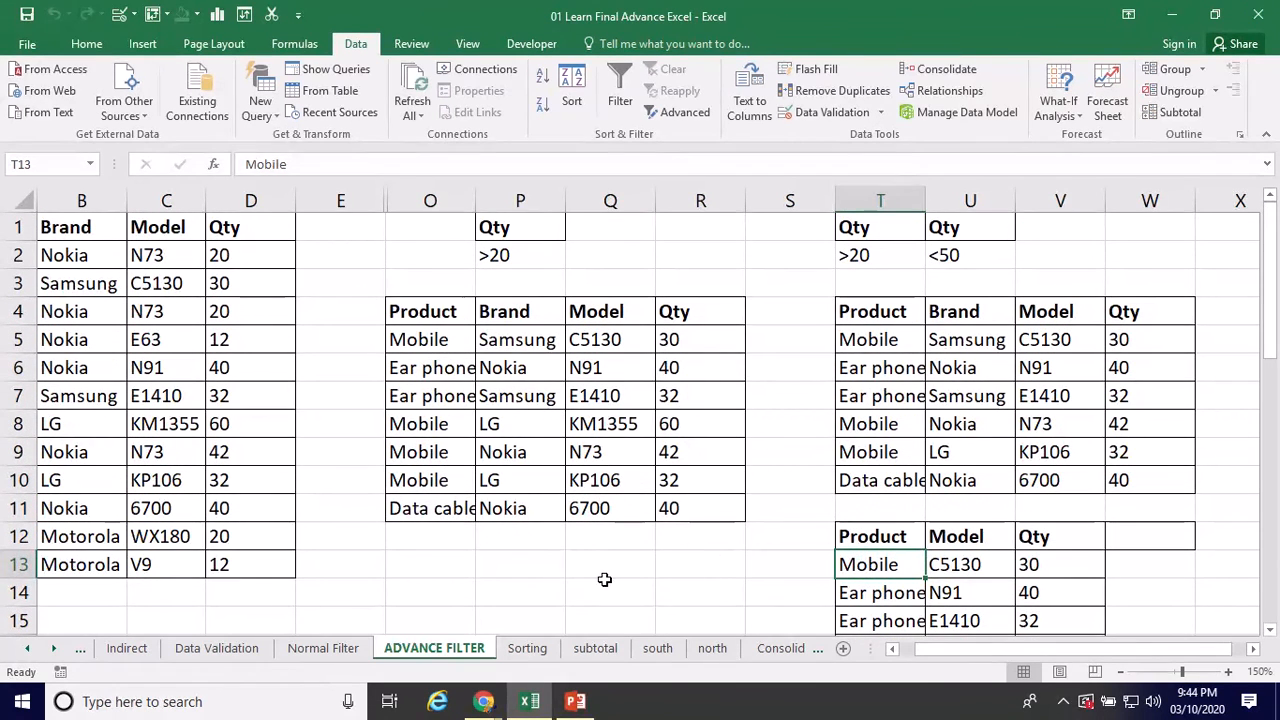
{"action": "left_click", "coordinate": [604, 582]}
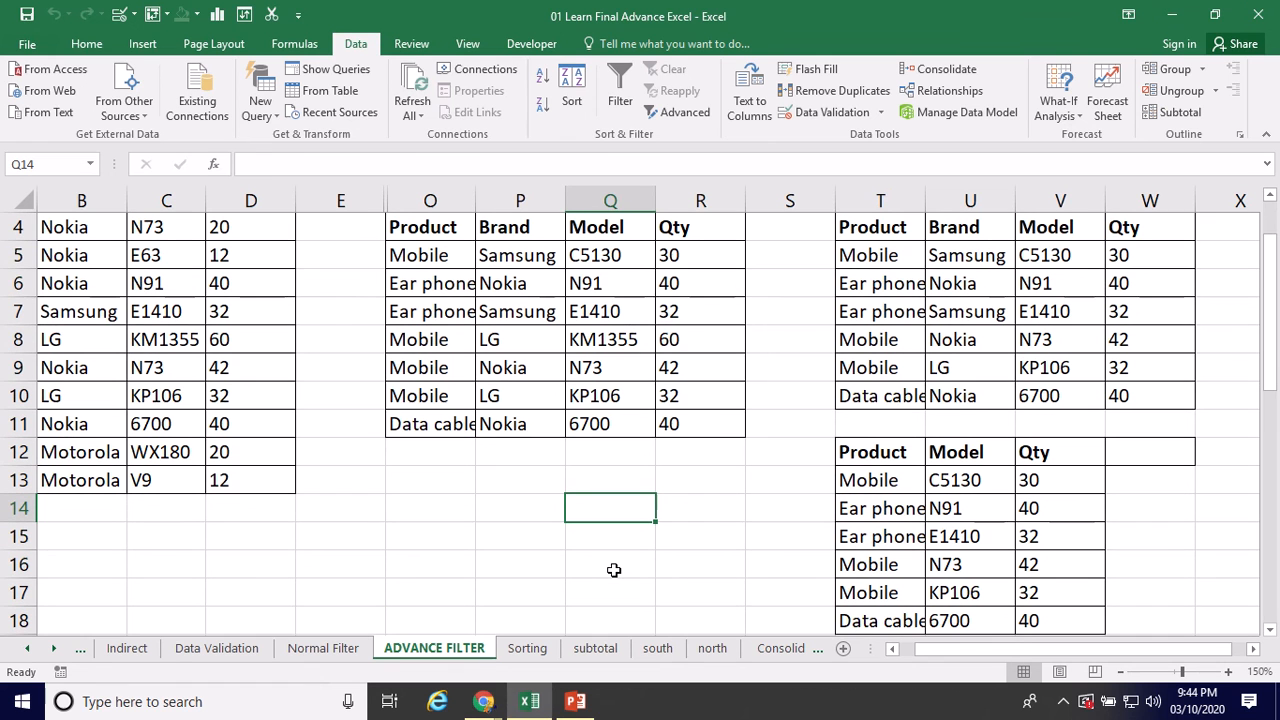